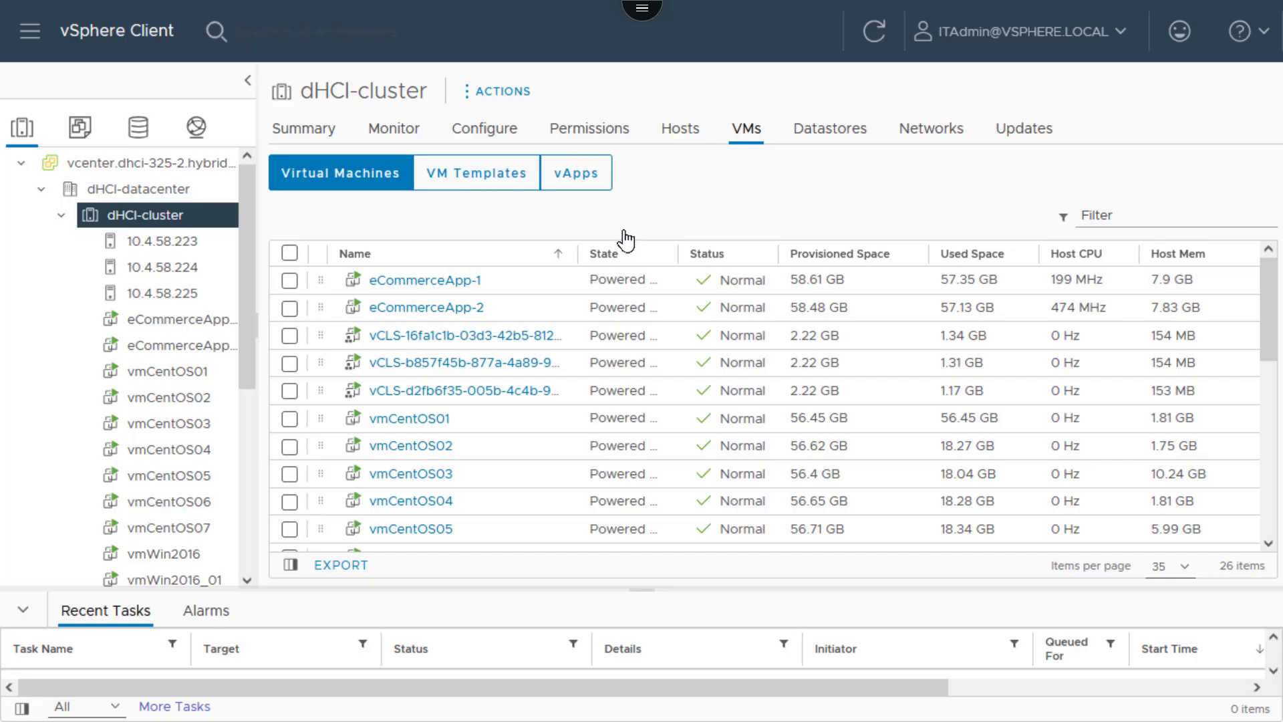
Review vmCentOS01's four tags without assigning any, then select vmCentOS04
click(431, 427)
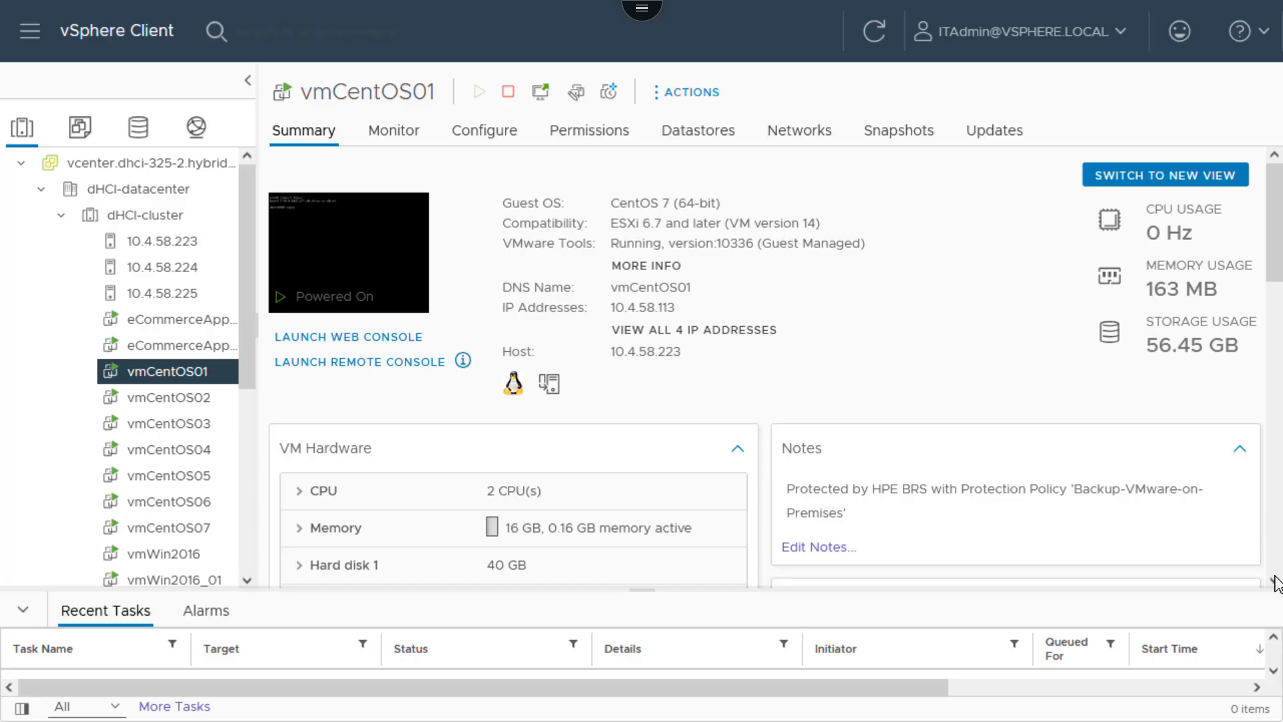
scroll(1273, 580, down, 5)
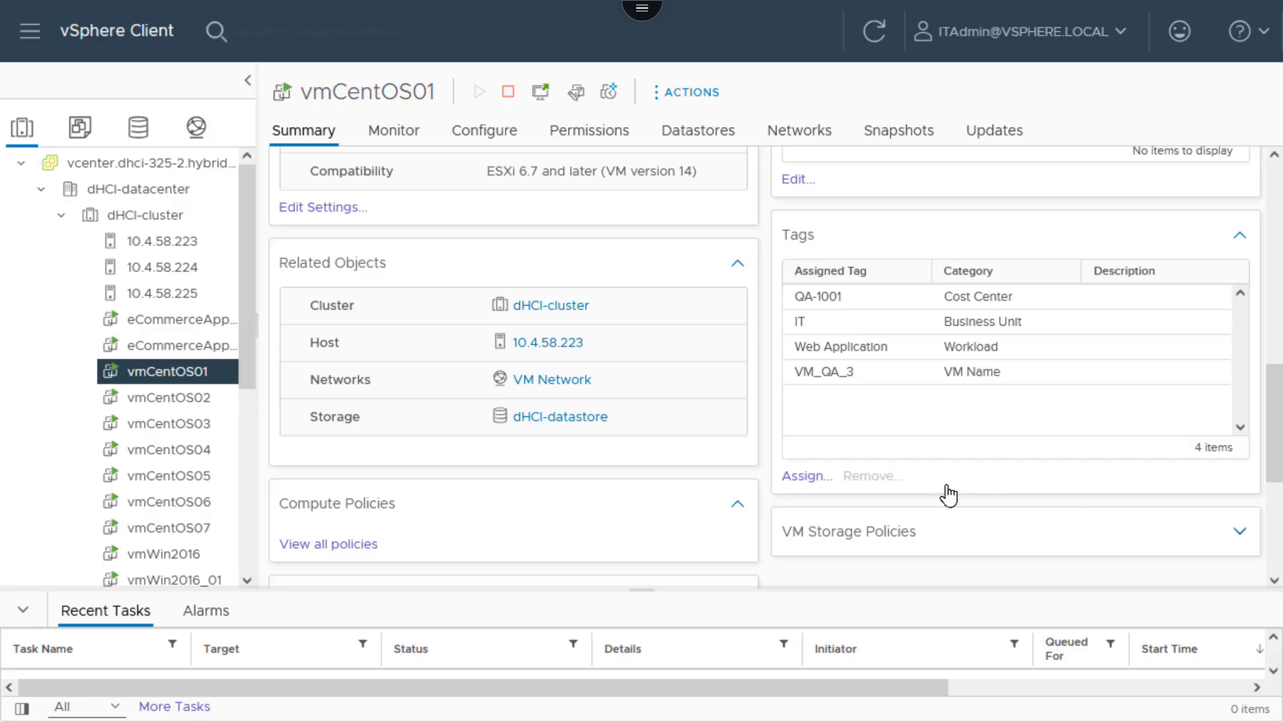
click(807, 476)
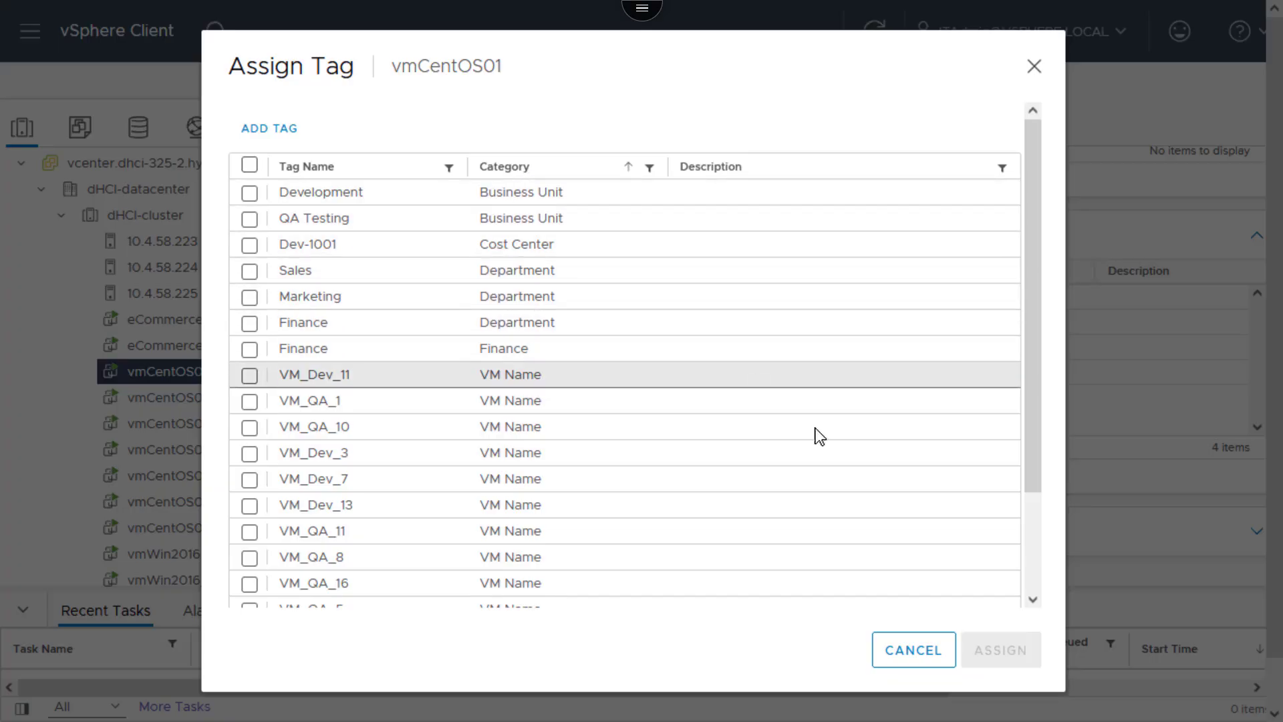
click(901, 647)
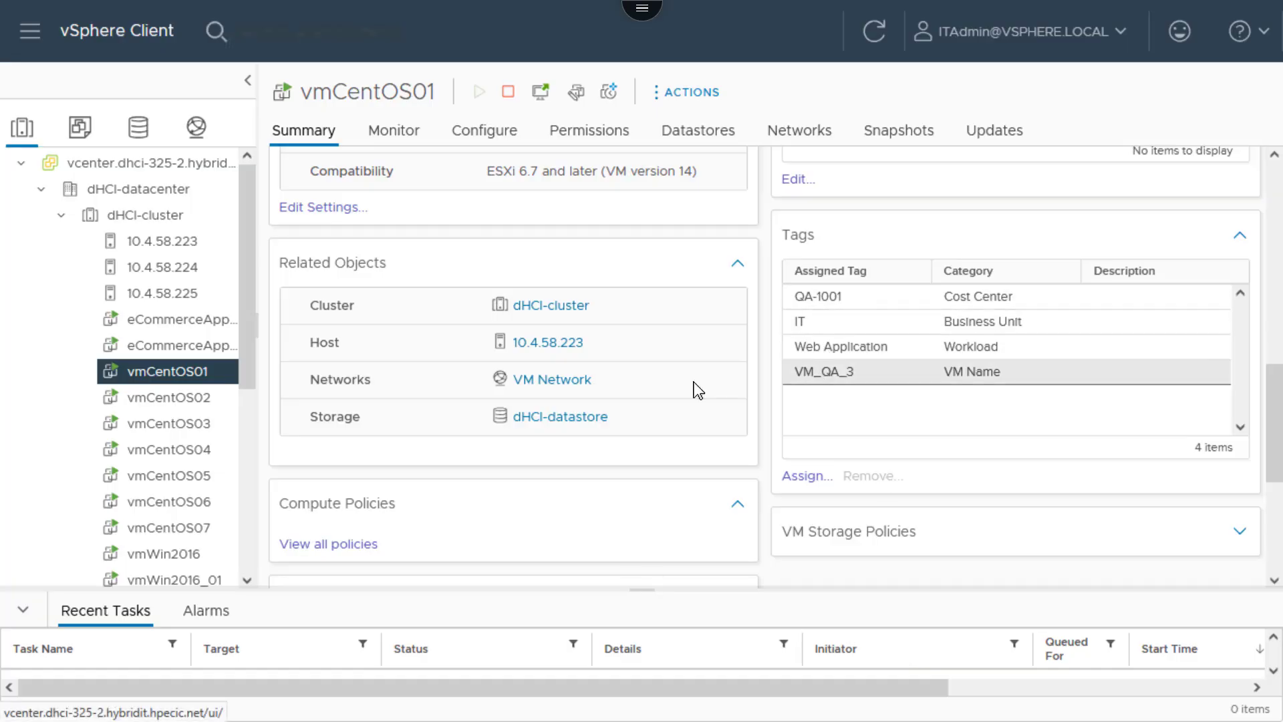
click(194, 450)
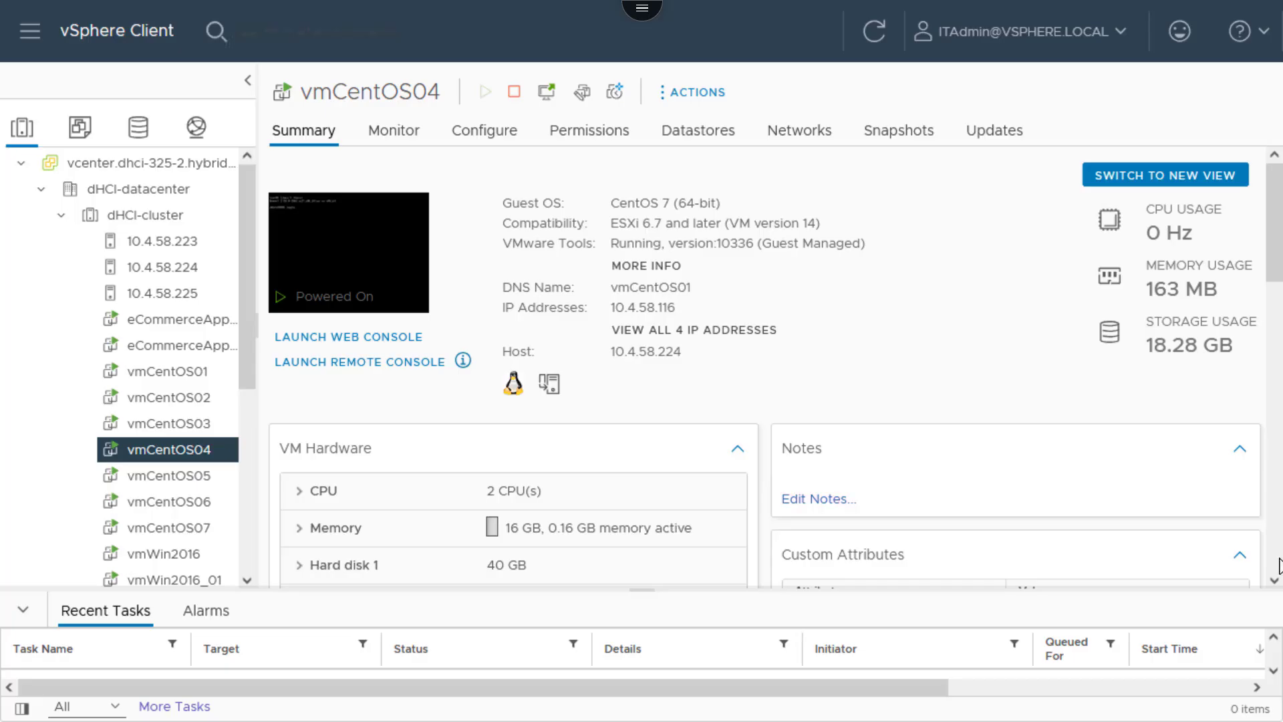
Check the tags on vmCentOS04 and vmCentOS06, then return to dHCI-cluster's virtual machines
scroll(1279, 564, down, 10)
scroll(1277, 167, up, 3)
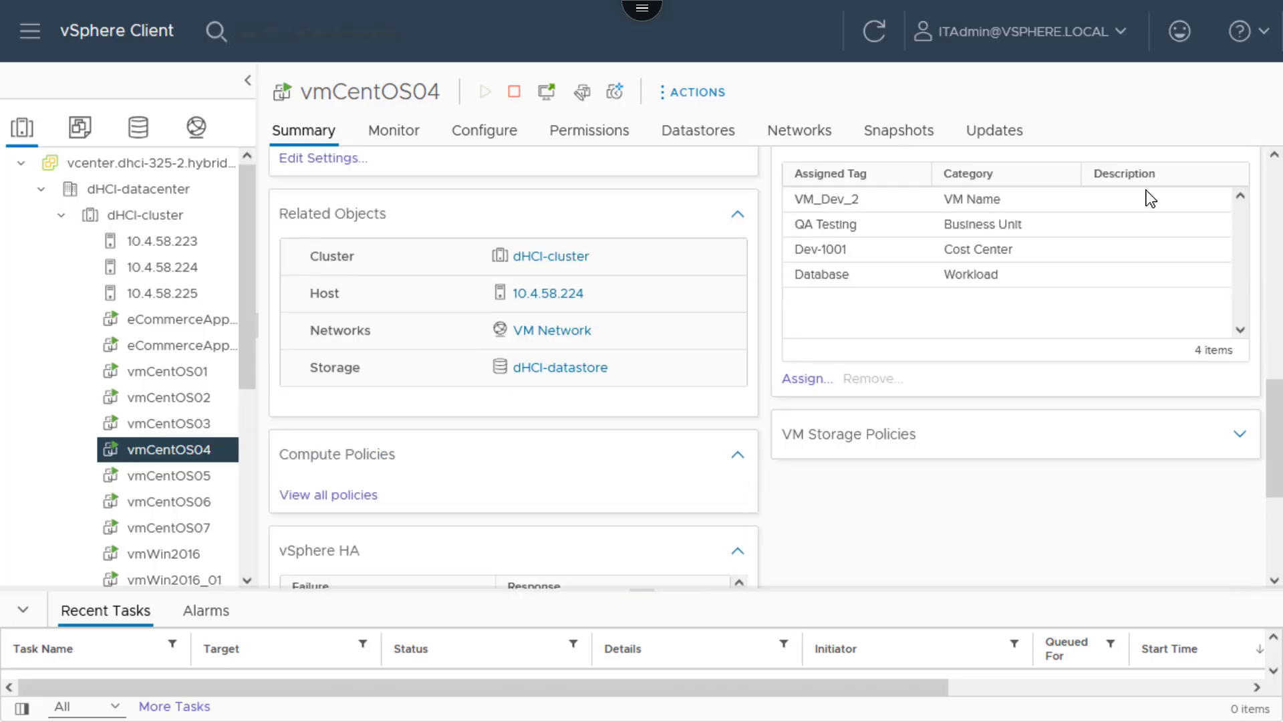
click(194, 503)
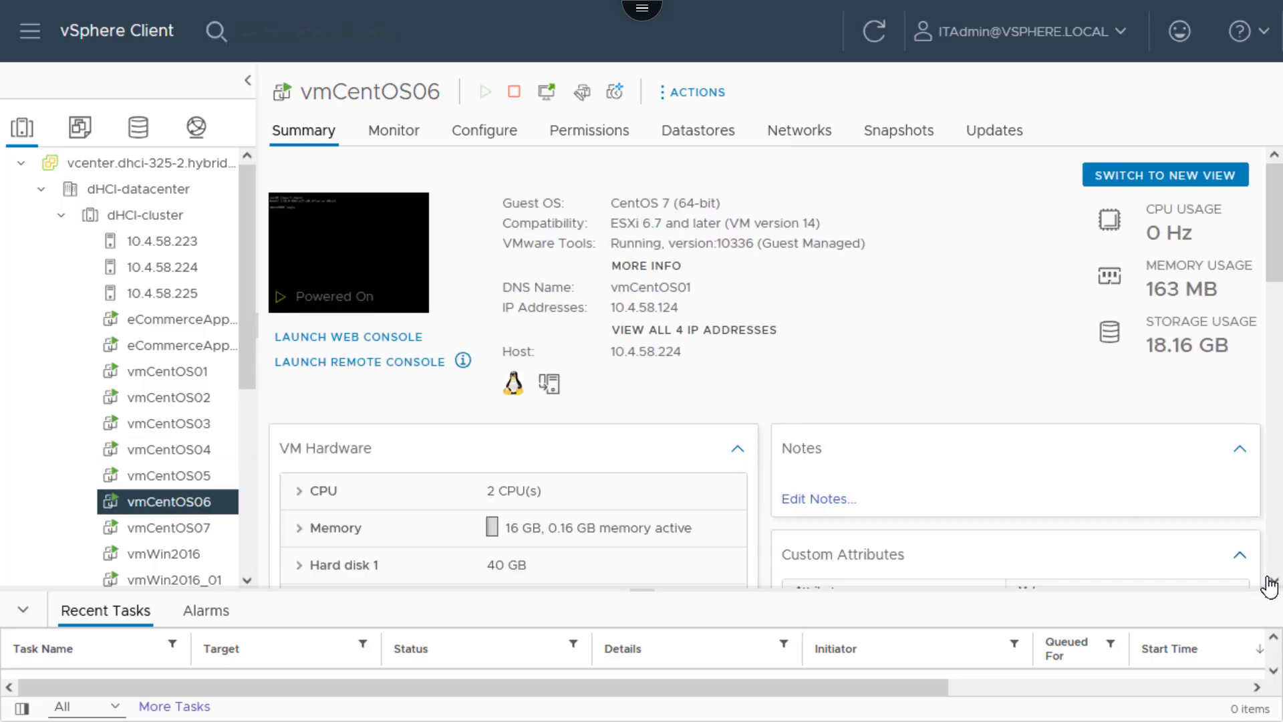
scroll(1269, 587, down, 7)
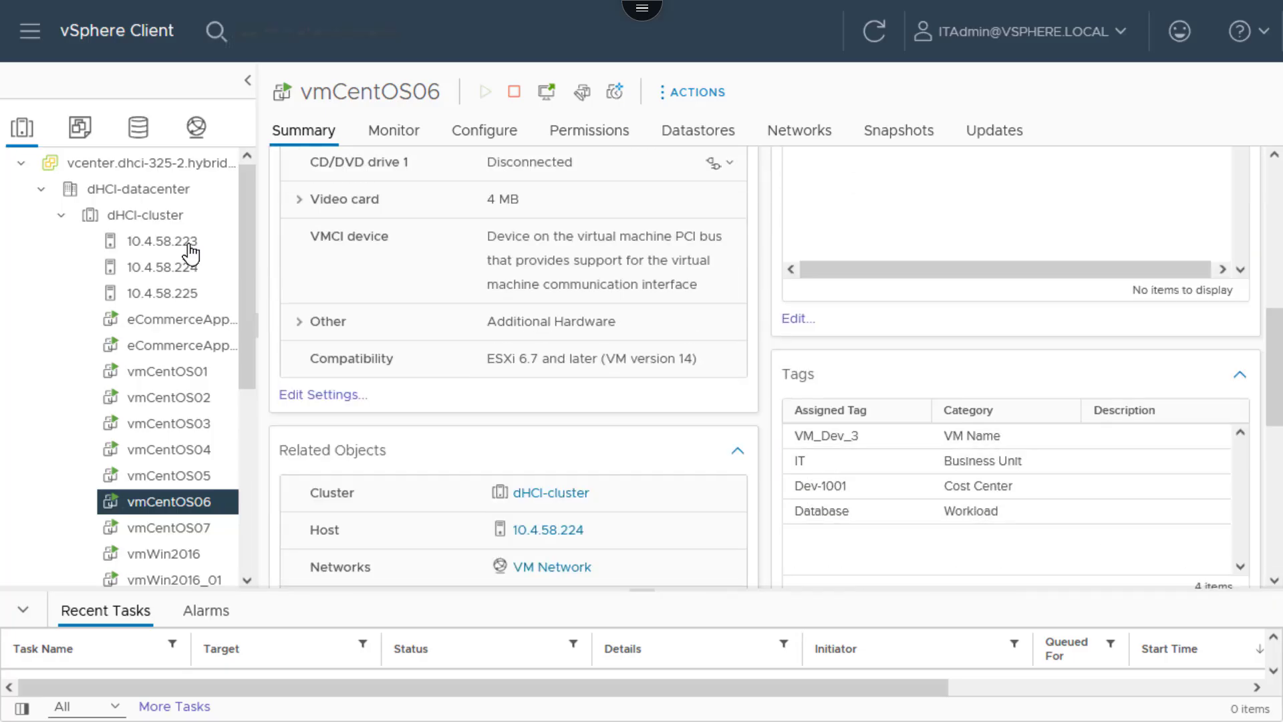
click(151, 193)
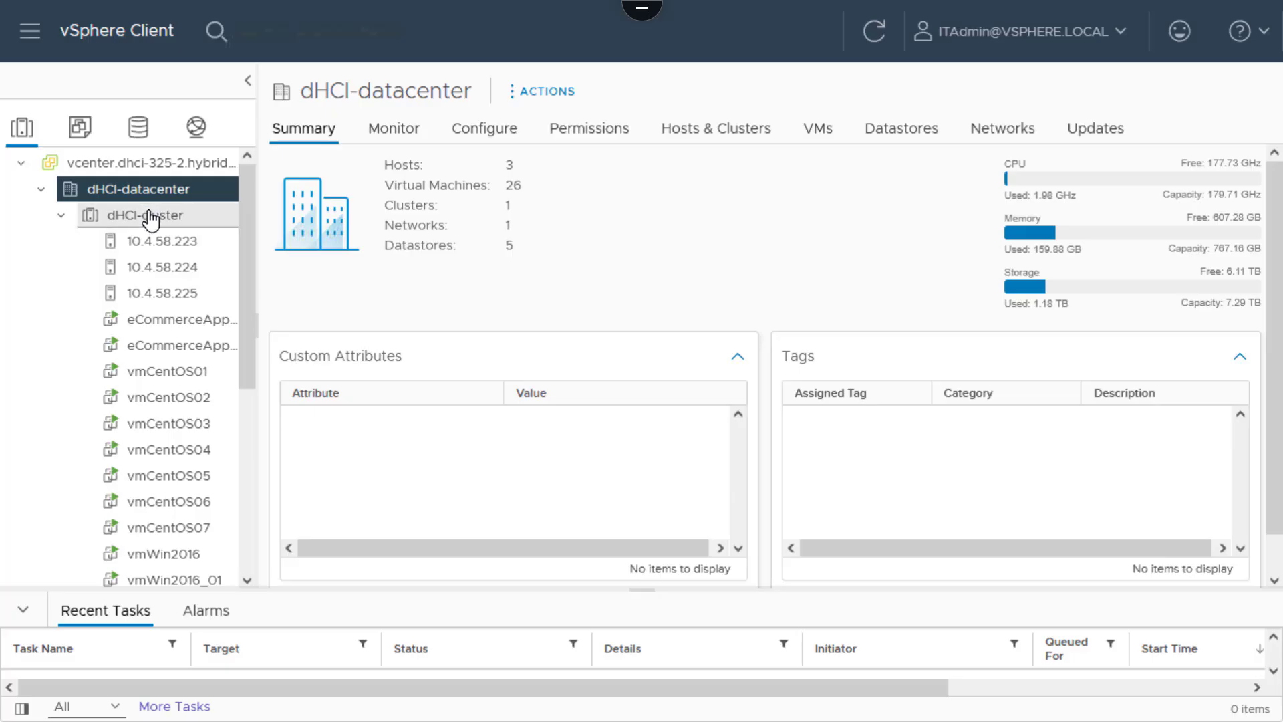
click(150, 223)
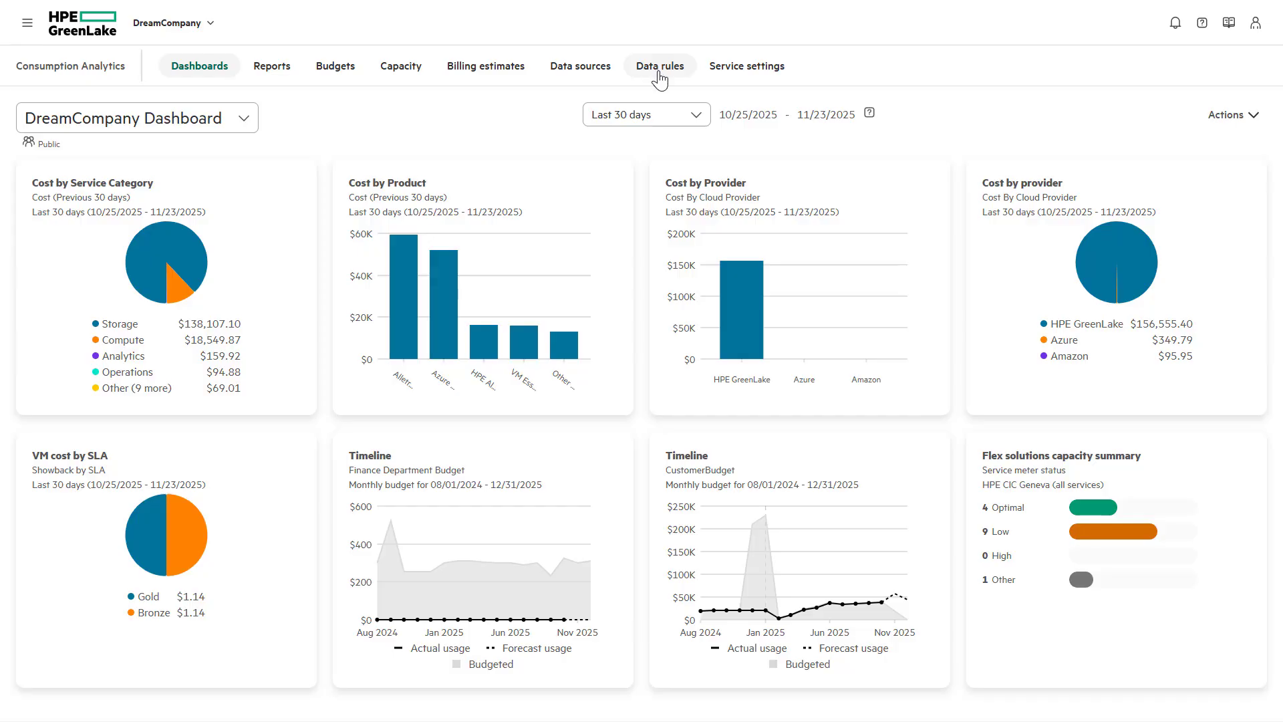
Switch from the dashboard to the Data Rules page listing the eight rule sets
click(660, 79)
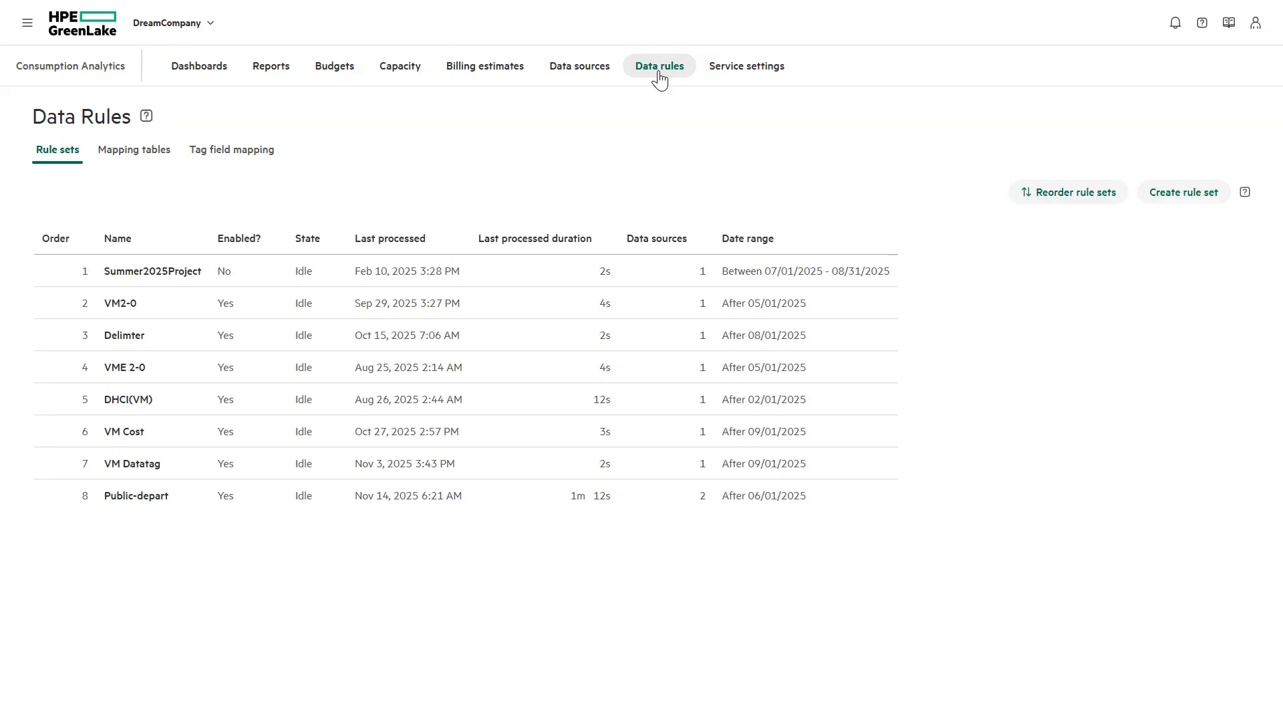
Filter the tag field mapping table to the HPE provider, sorted by number of values descending
click(242, 163)
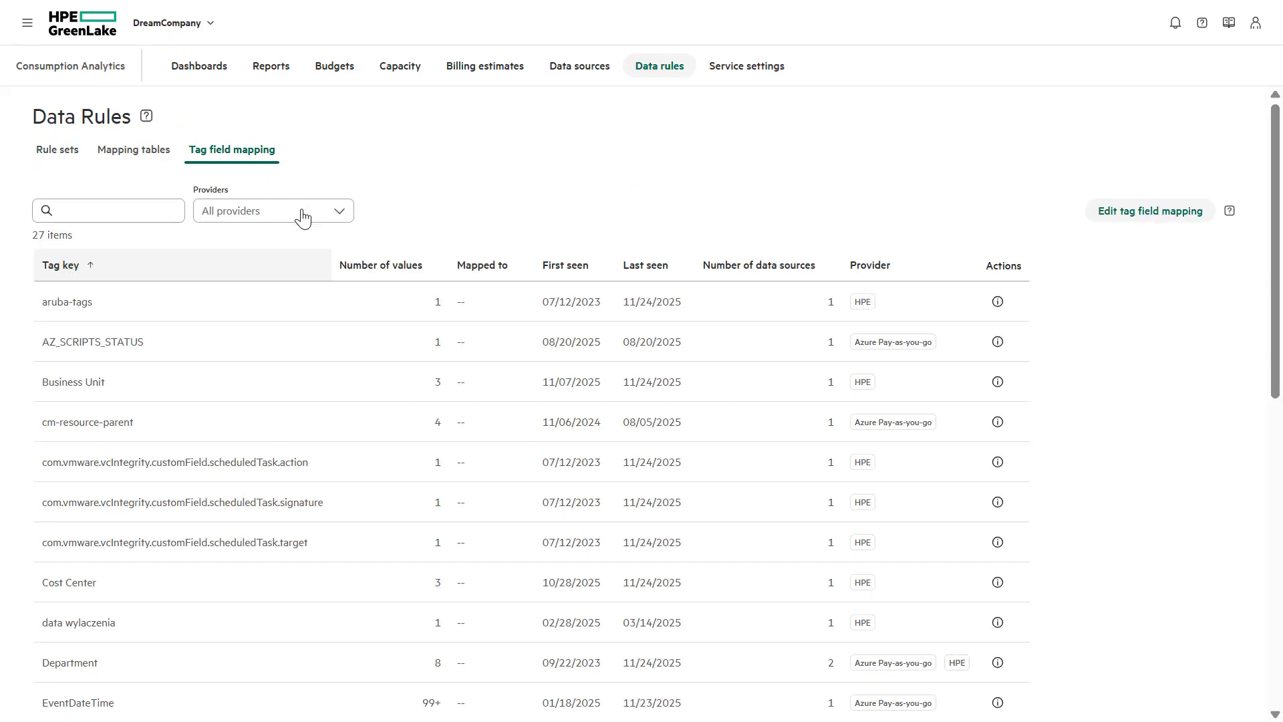
click(303, 217)
click(209, 324)
key(Escape)
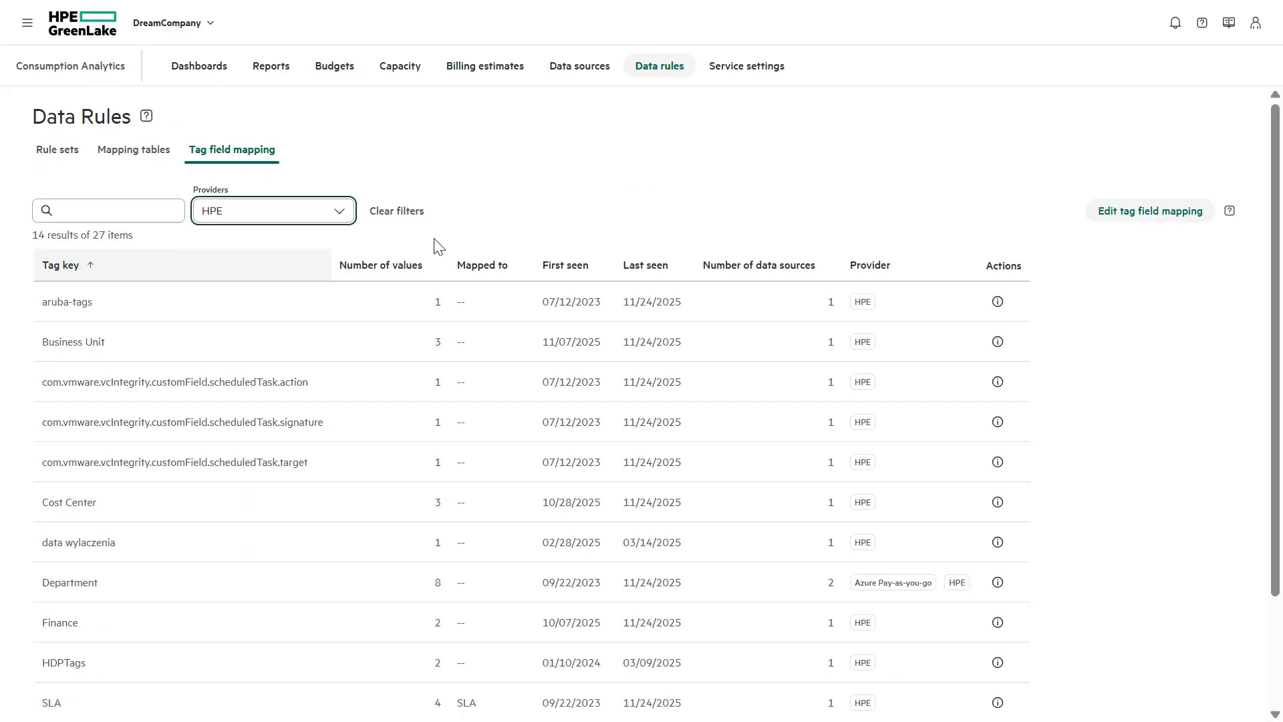
click(395, 269)
click(398, 270)
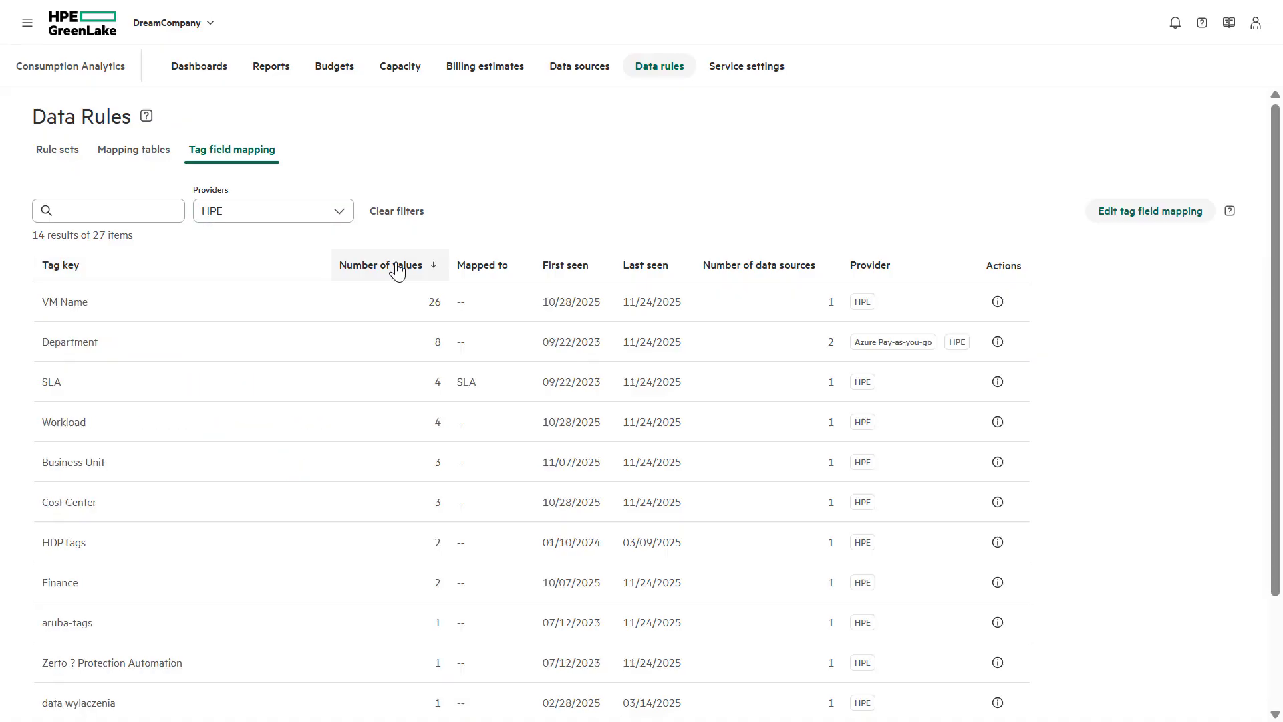
Inspect the value summaries of the VM Name, Workload, Business Unit and Cost Center tags
click(995, 302)
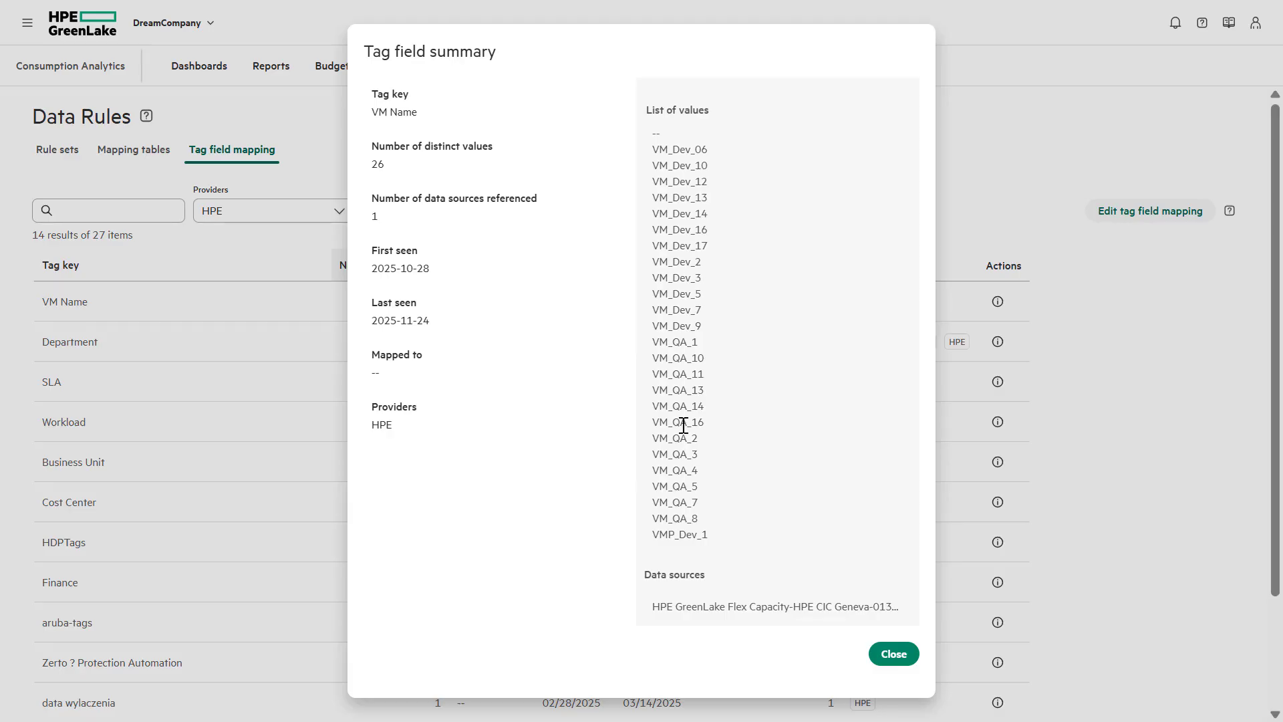
click(895, 654)
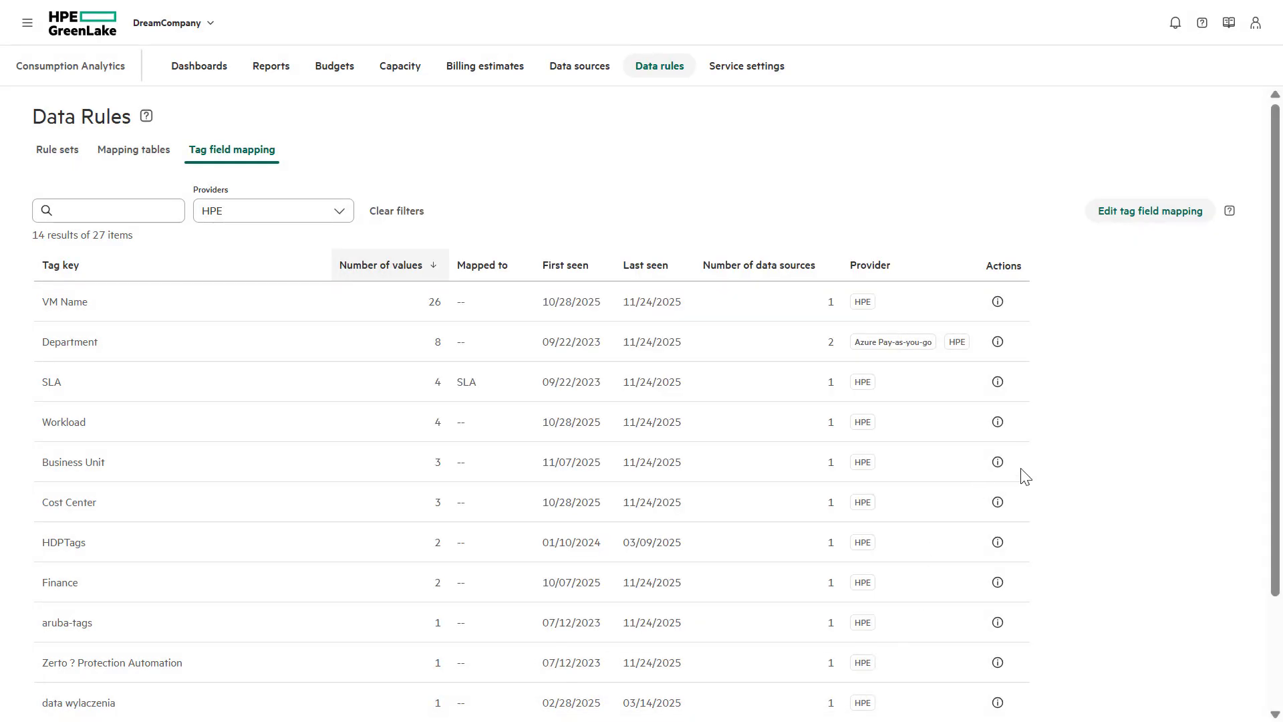
click(998, 423)
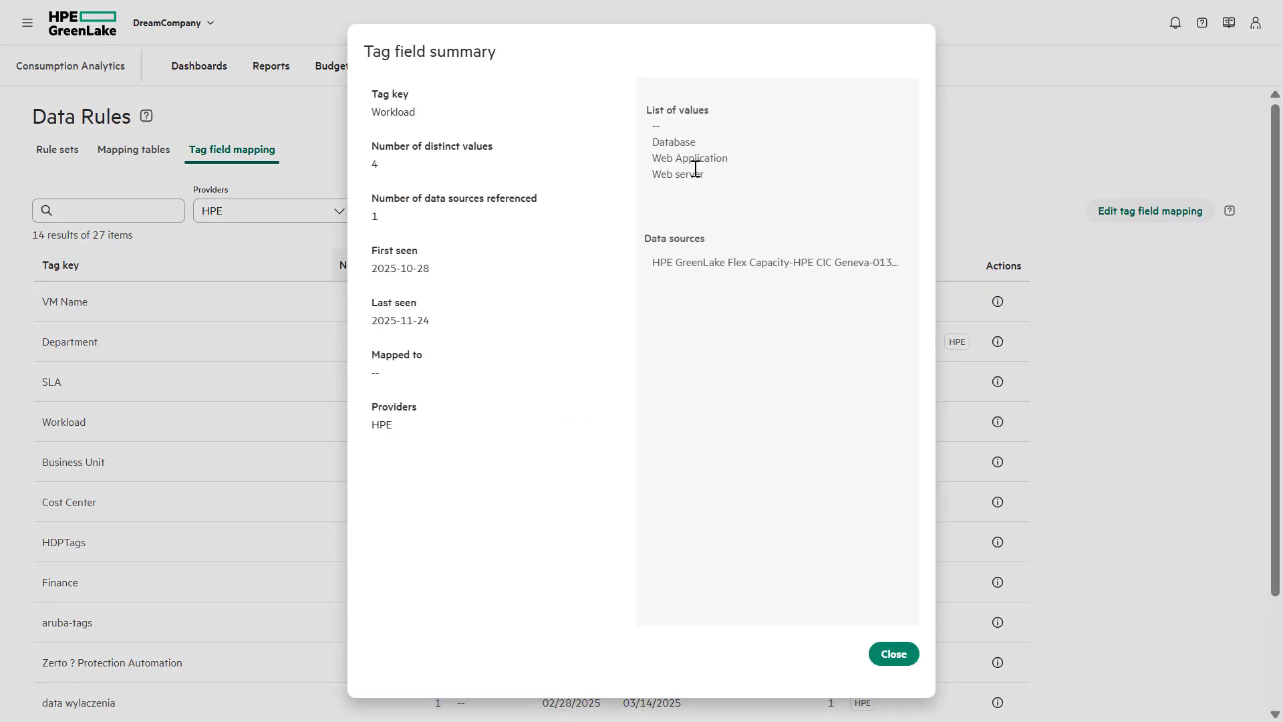
click(889, 654)
click(998, 462)
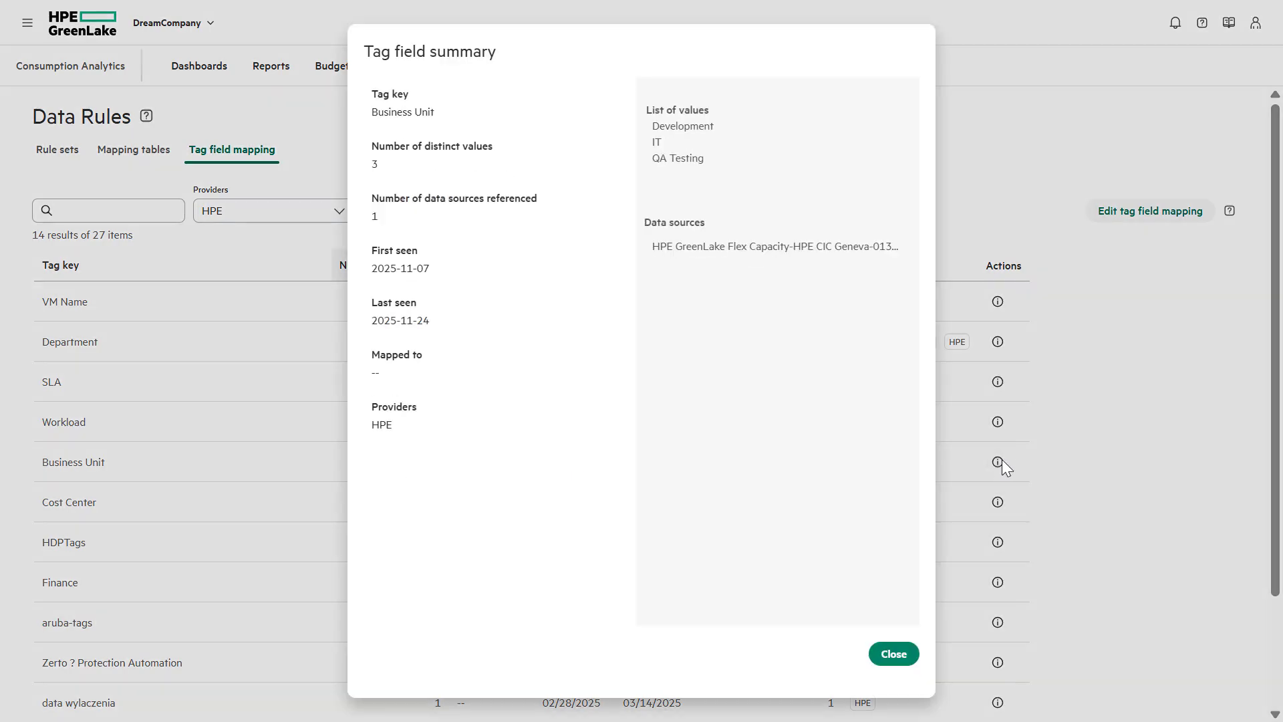
click(884, 654)
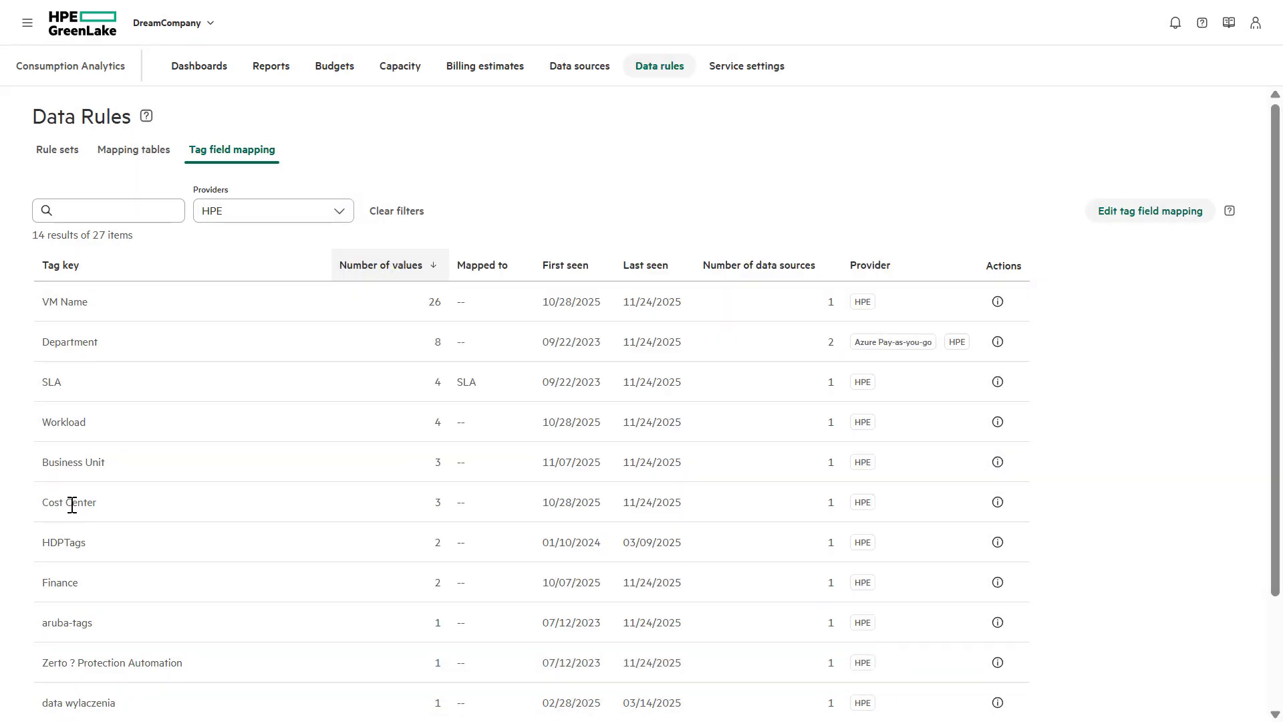
click(997, 502)
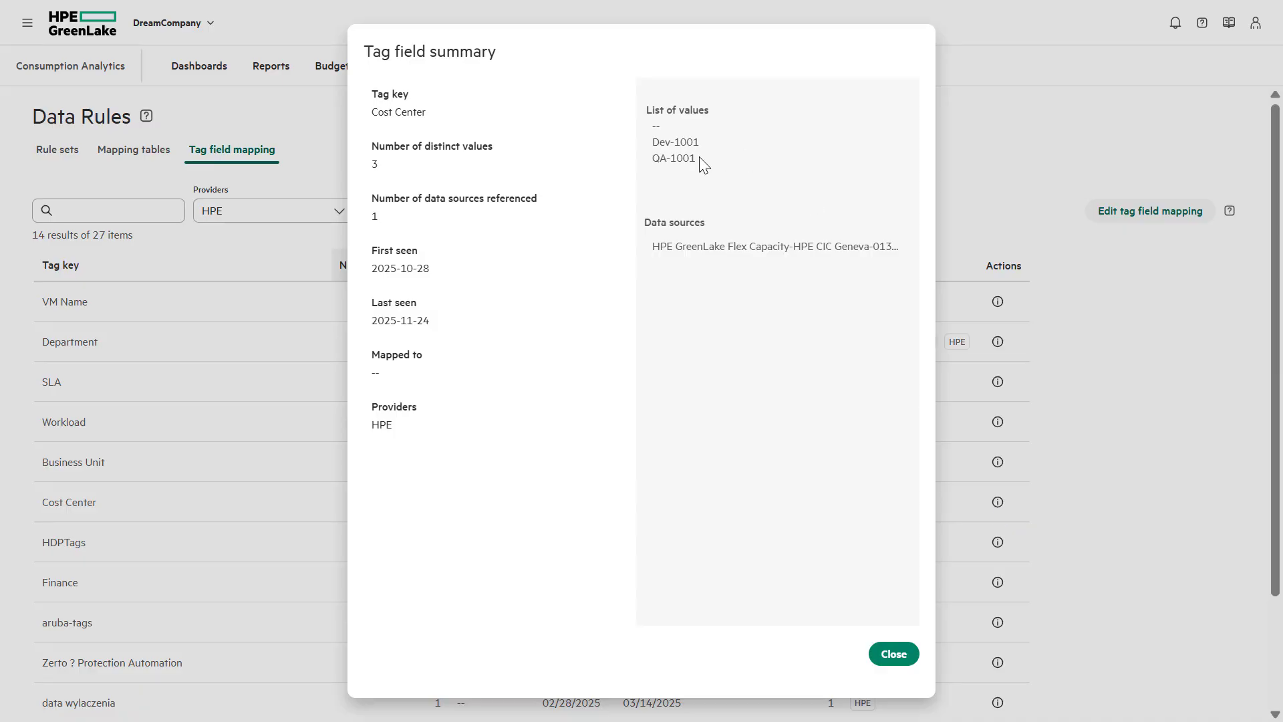
click(881, 660)
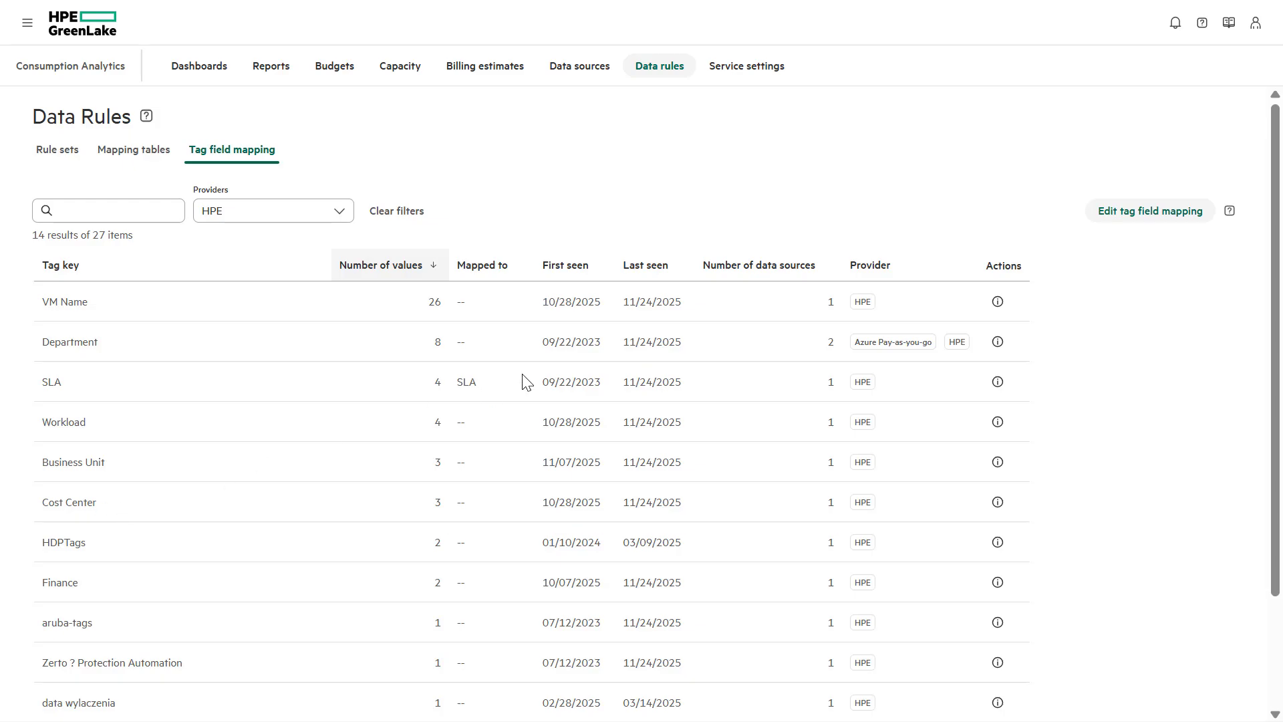
In the tag field mapping editor, start a new tag field named VM Showback
click(1148, 212)
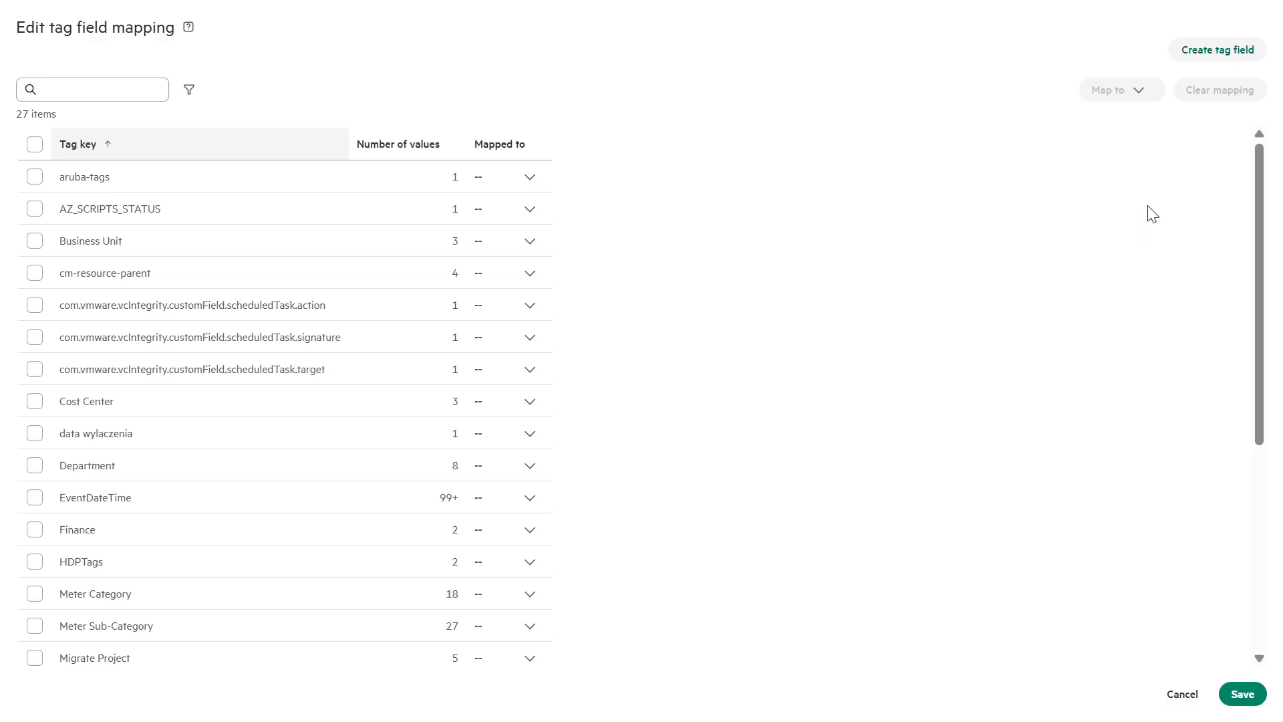
click(1213, 55)
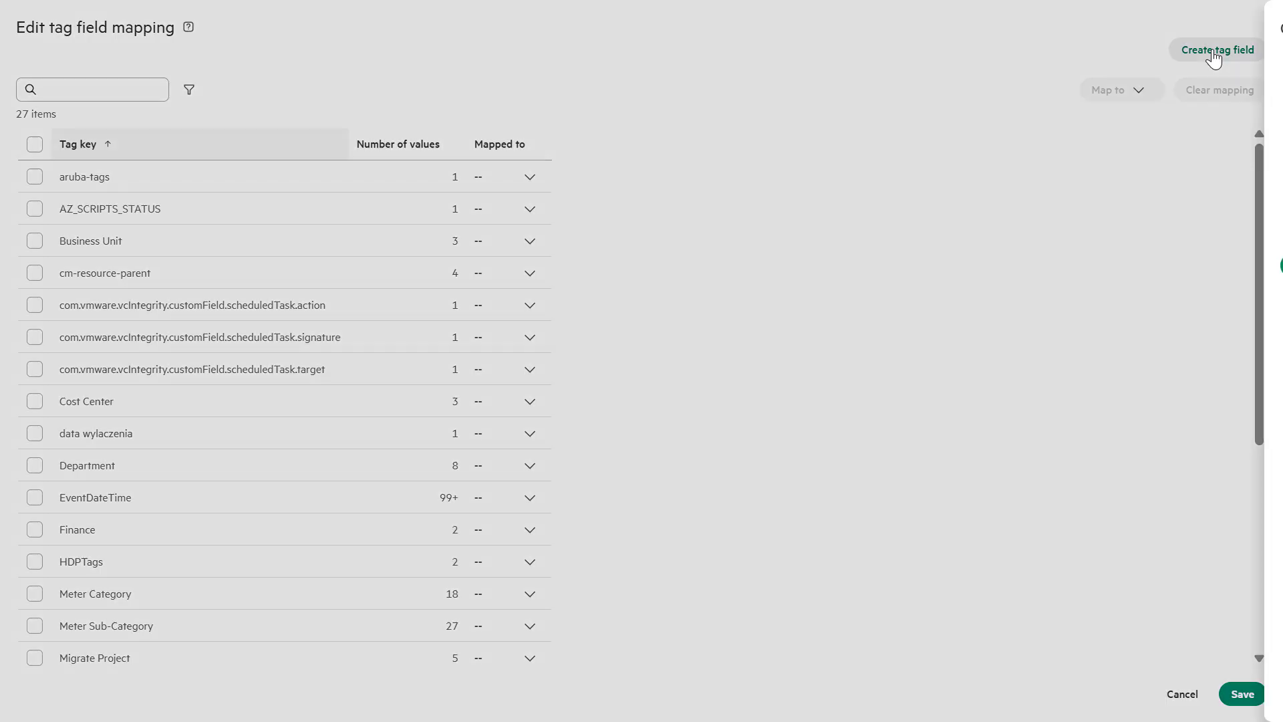
click(1134, 101)
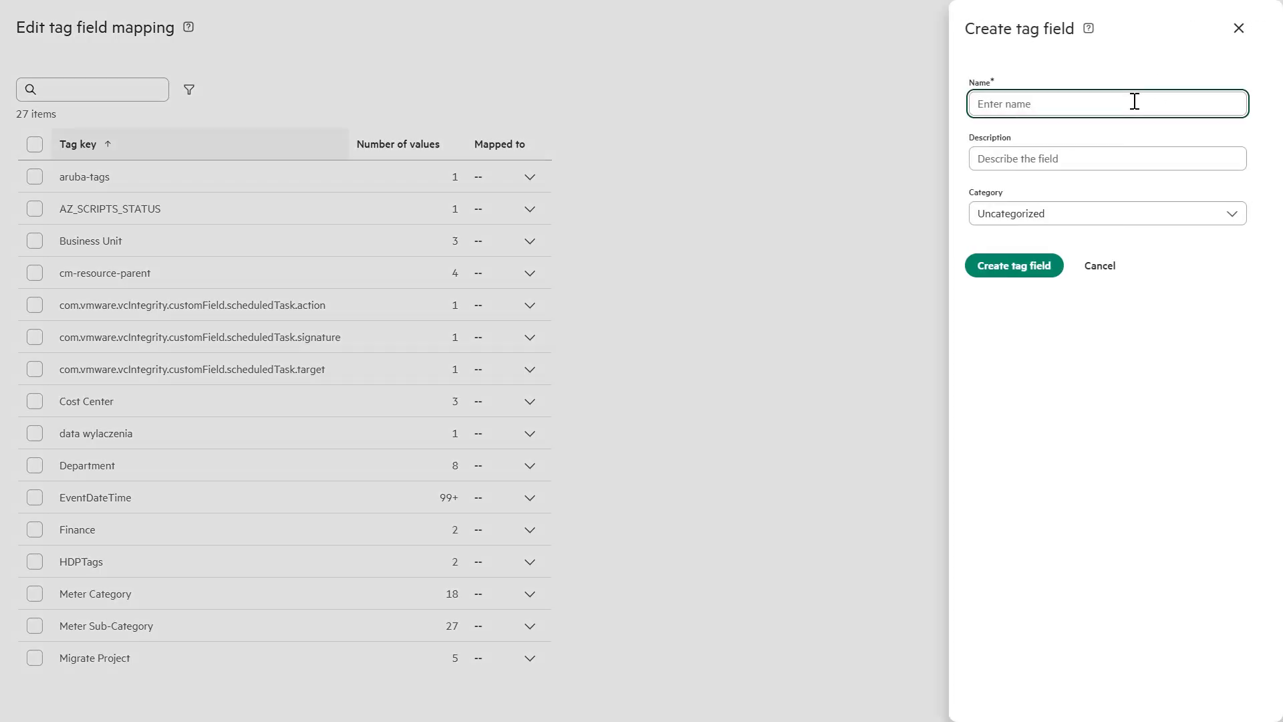
text(VM)
text(Showback)
Create the VM Showback field, then map Workload to VM Workload and VM Name to VM showback
click(1017, 277)
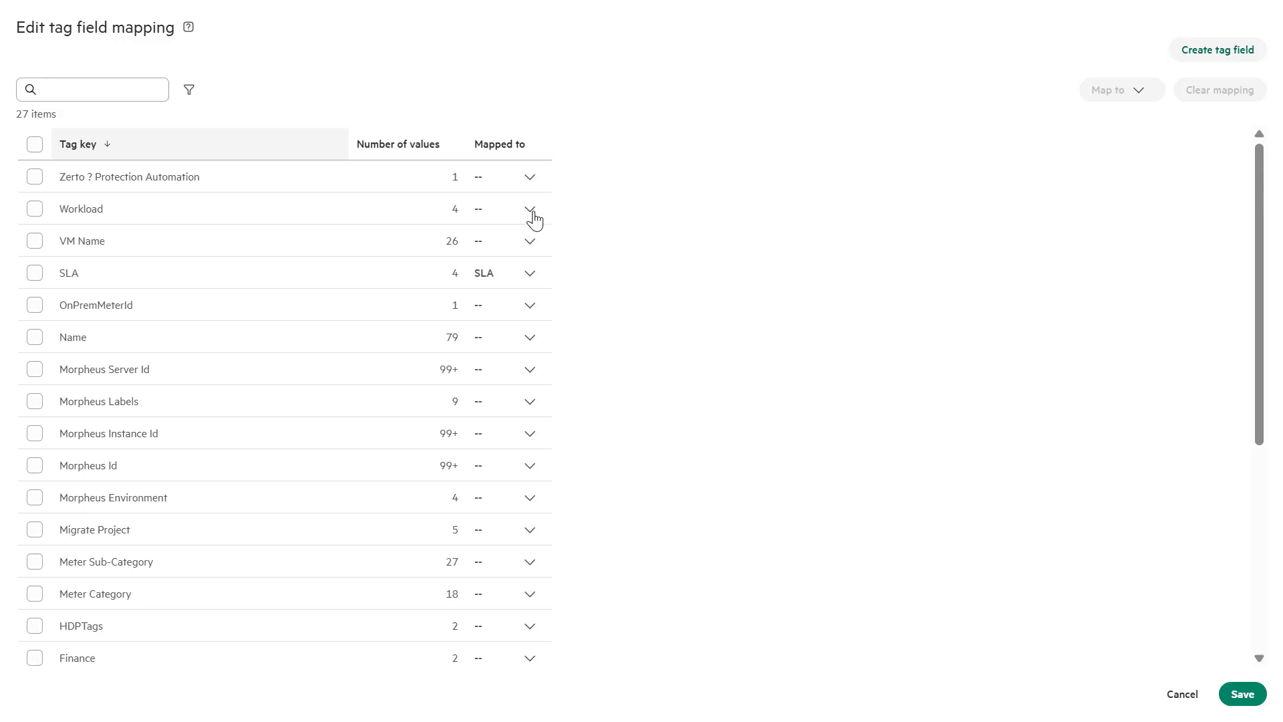
click(532, 210)
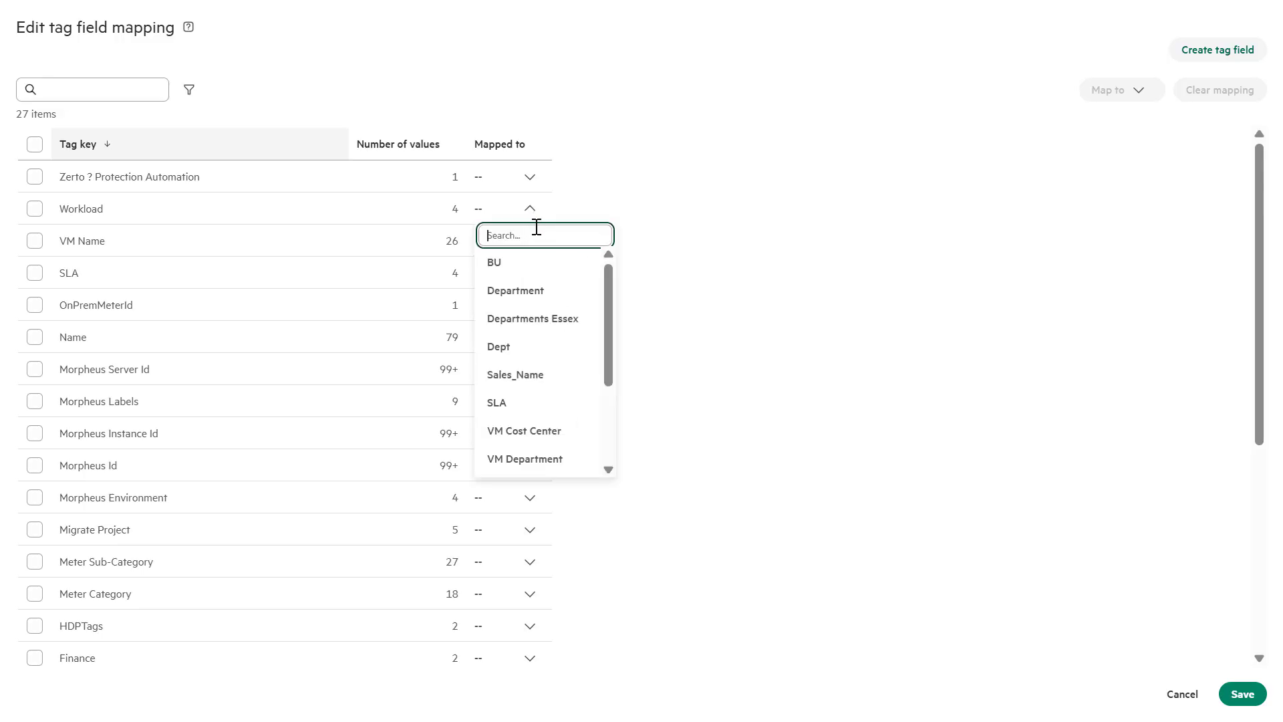
click(607, 474)
click(607, 474)
click(606, 474)
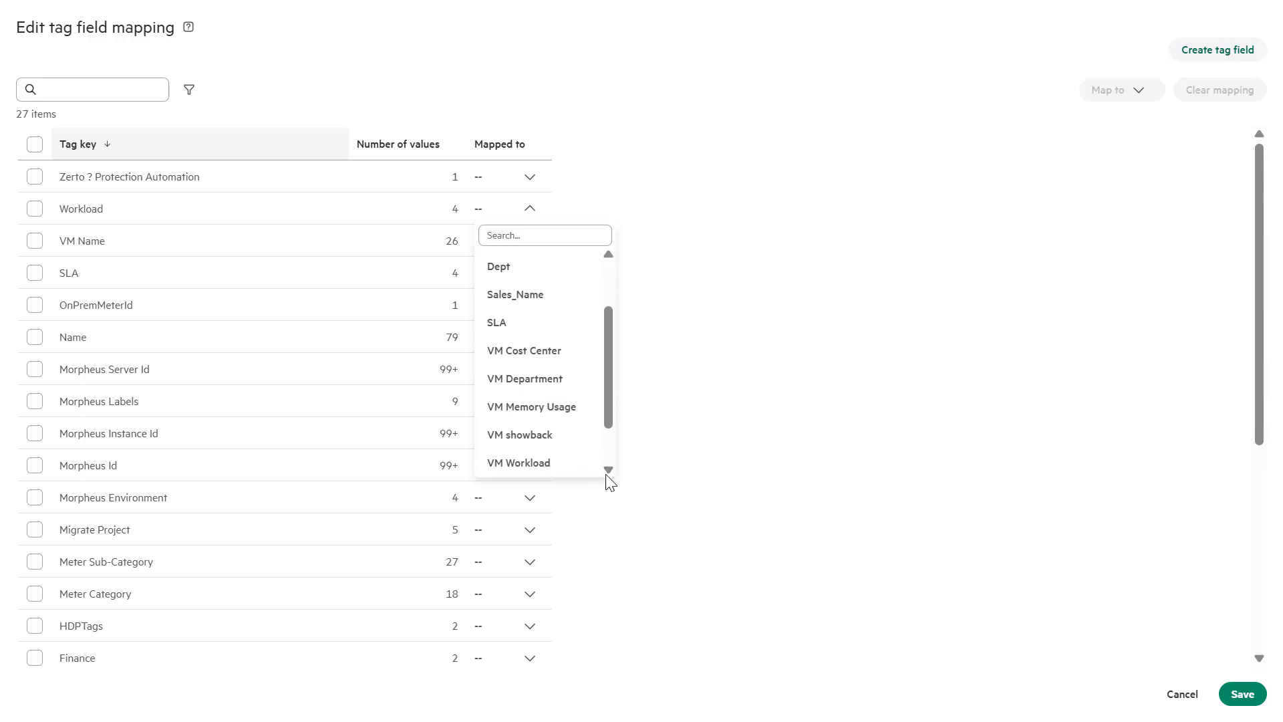
click(547, 471)
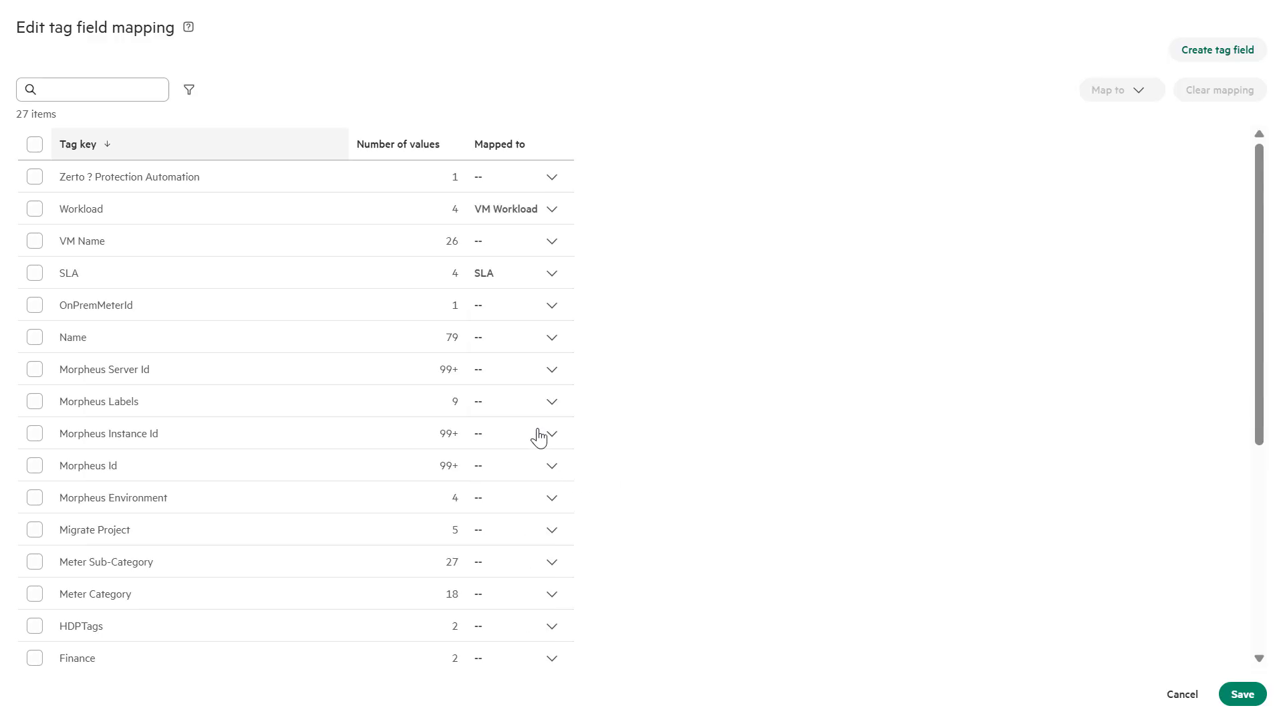
click(547, 246)
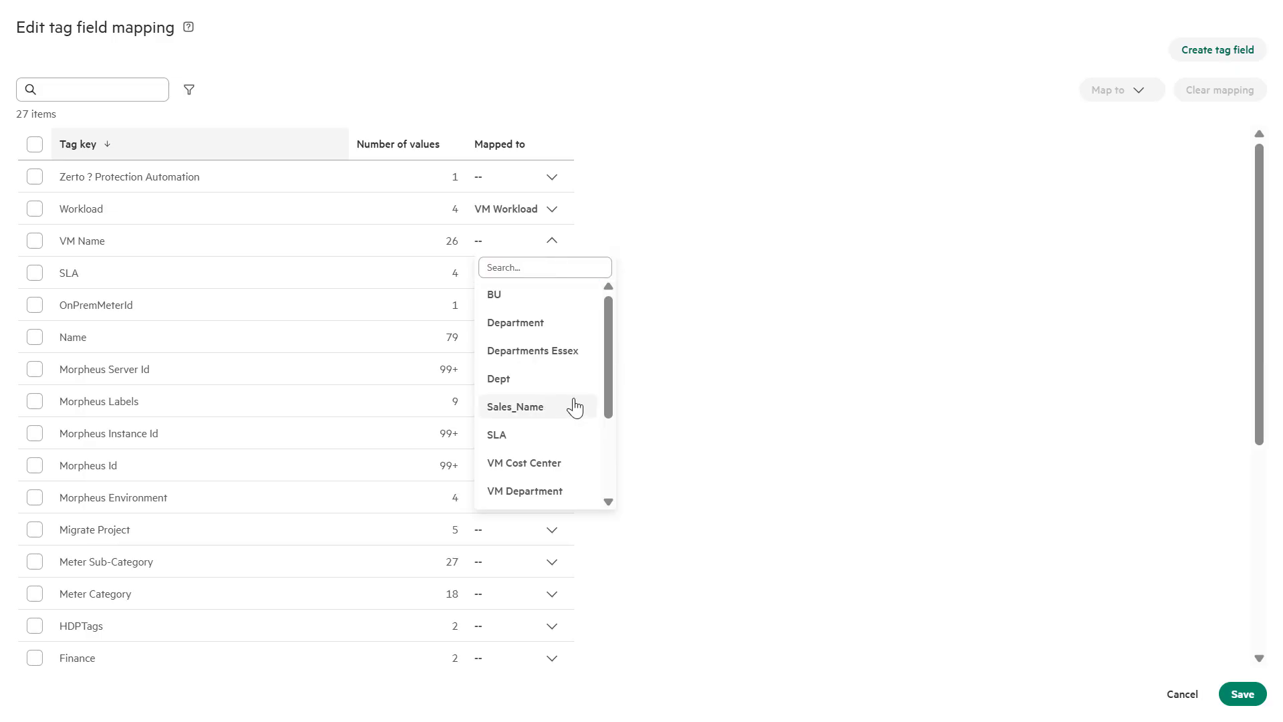
drag(608, 391, 607, 475)
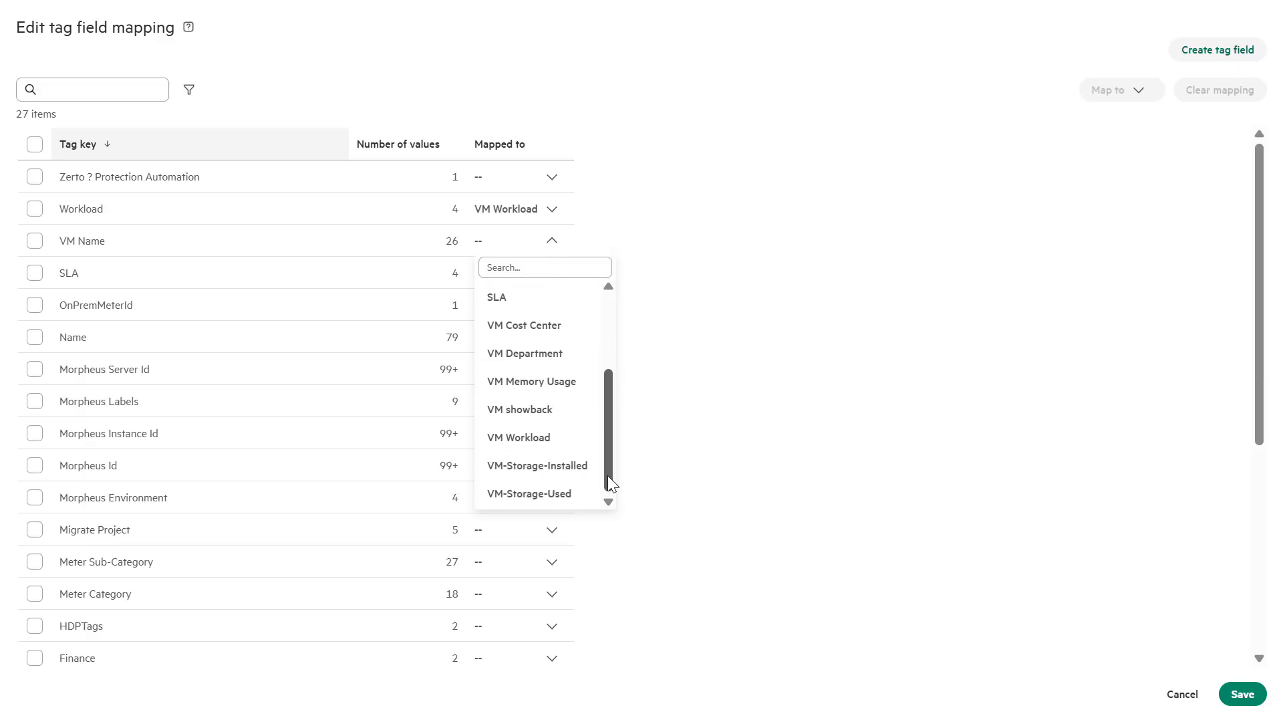
click(528, 409)
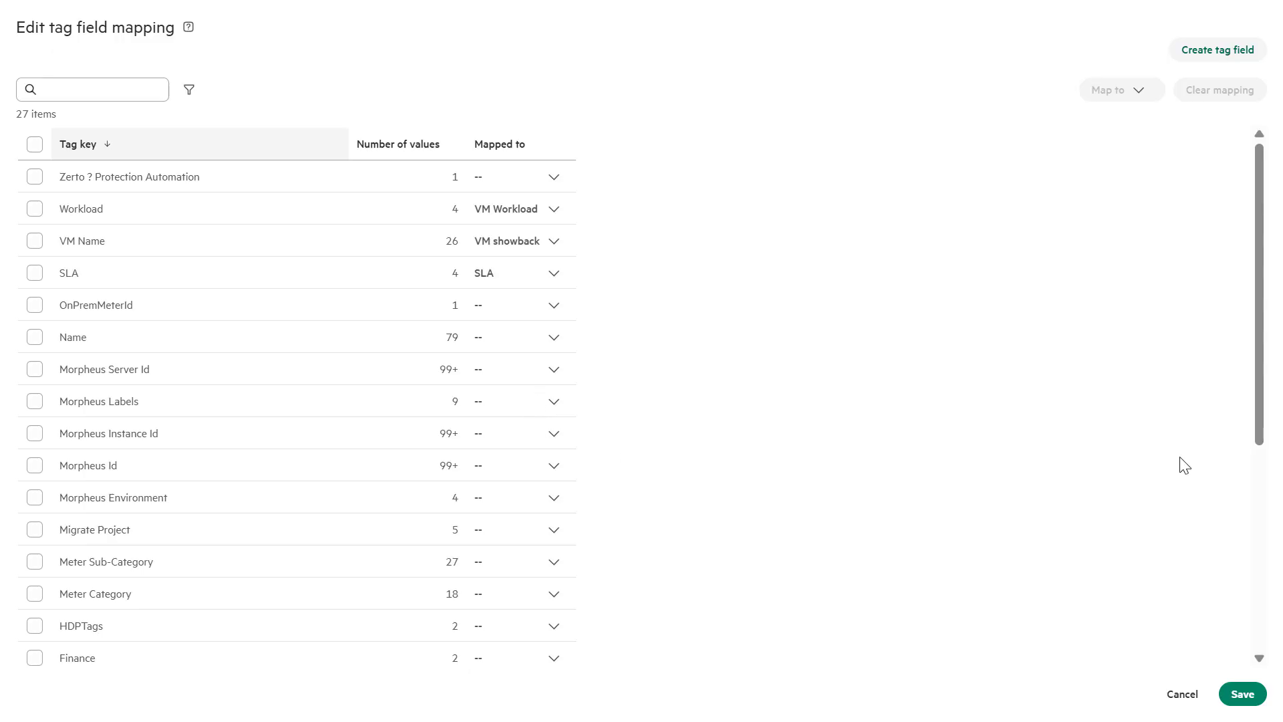
Map Cost Center to VM Cost Center and Business Unit to VM Department
drag(1270, 425, 1273, 609)
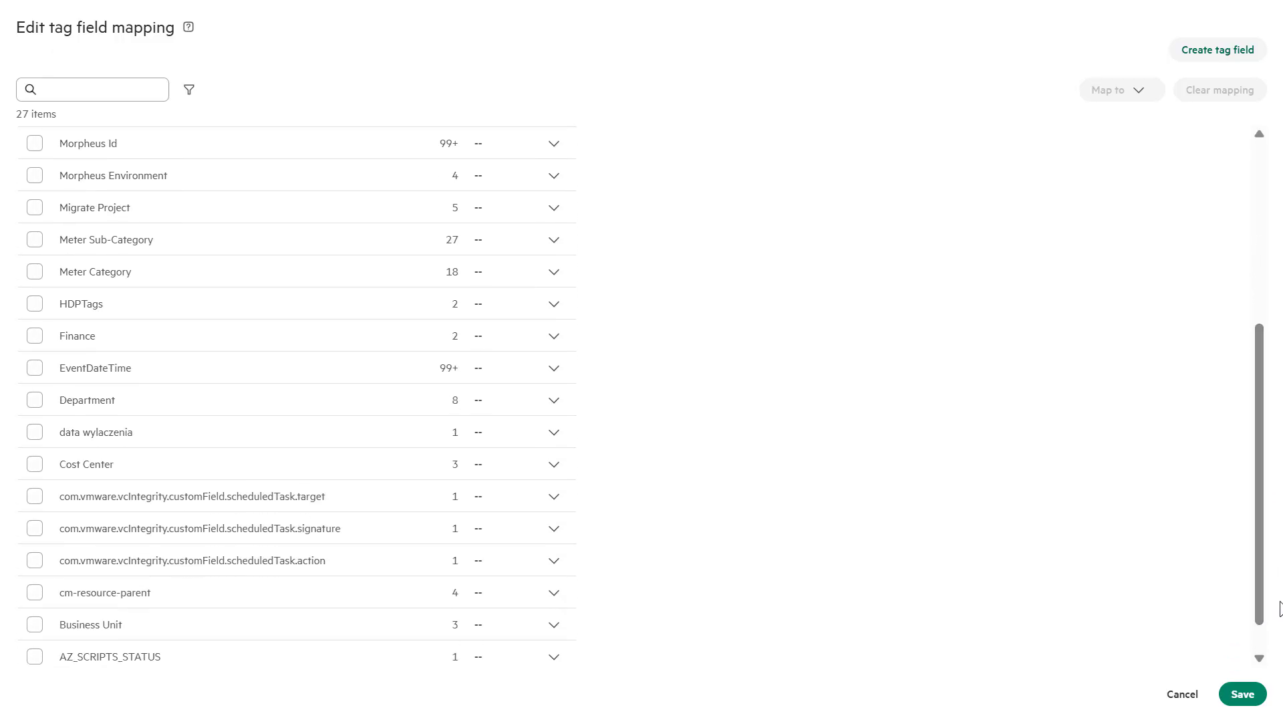
click(554, 466)
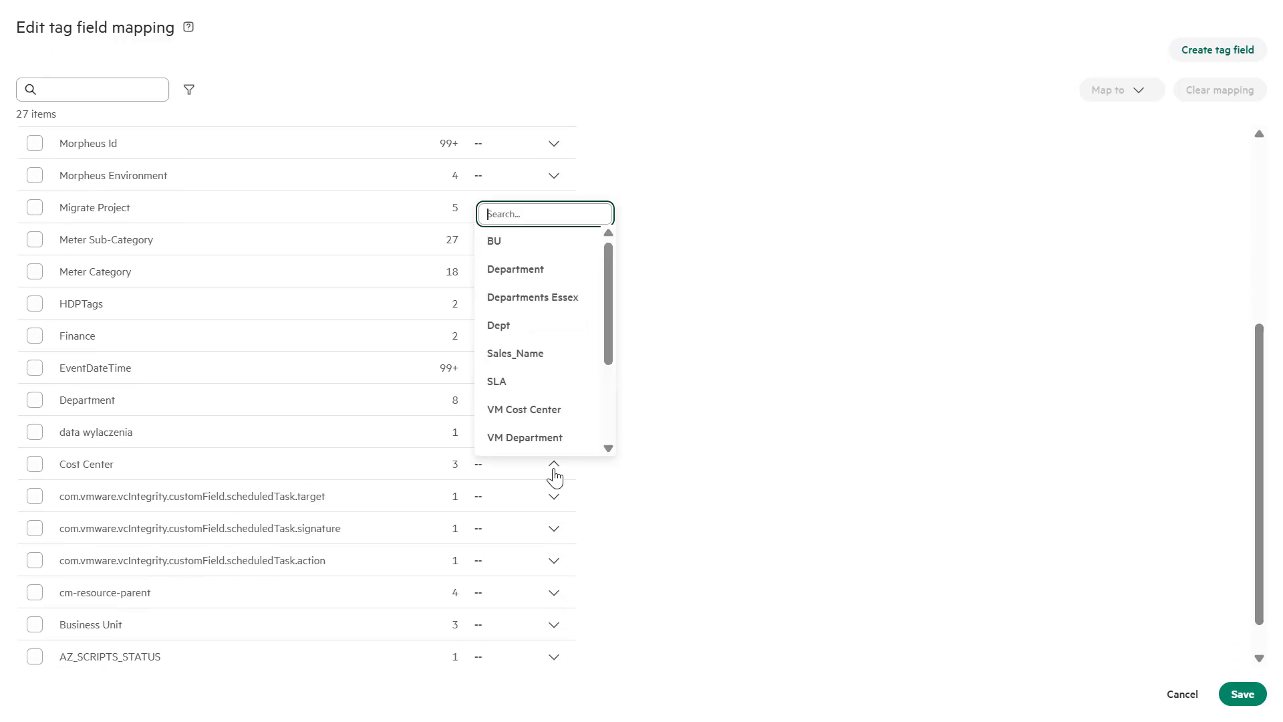
click(525, 413)
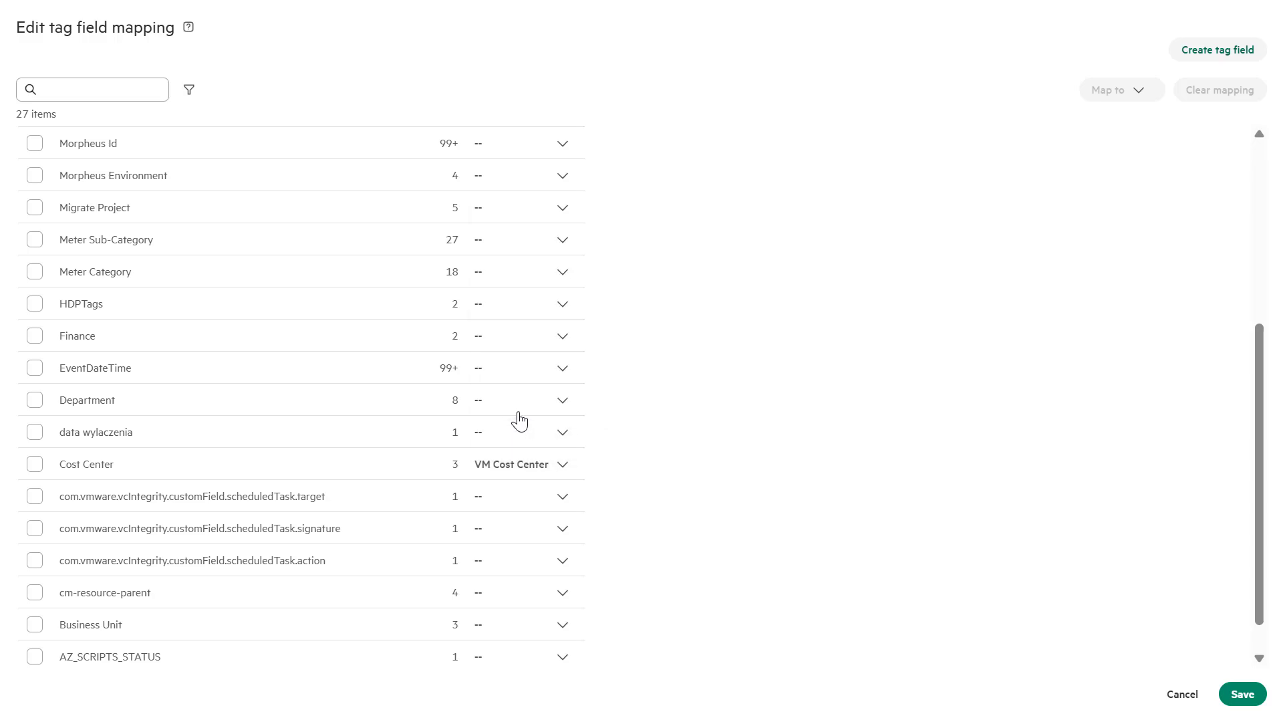
click(562, 629)
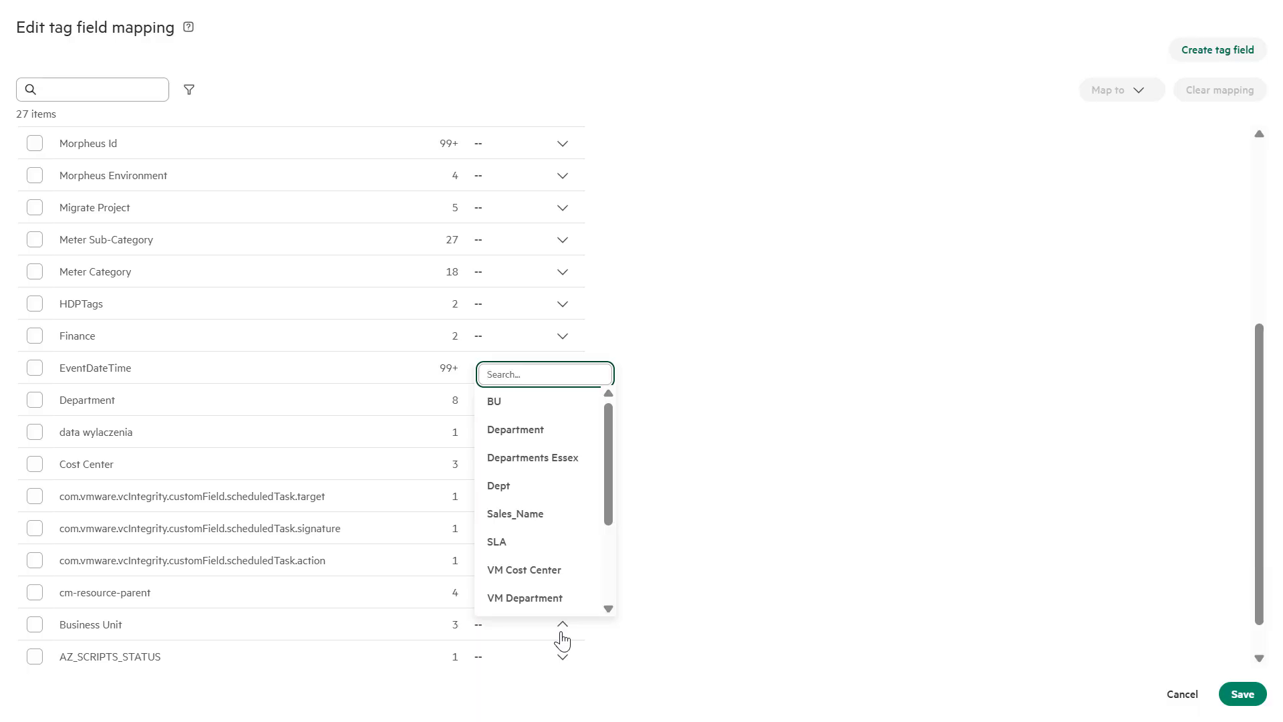
drag(610, 504, 613, 597)
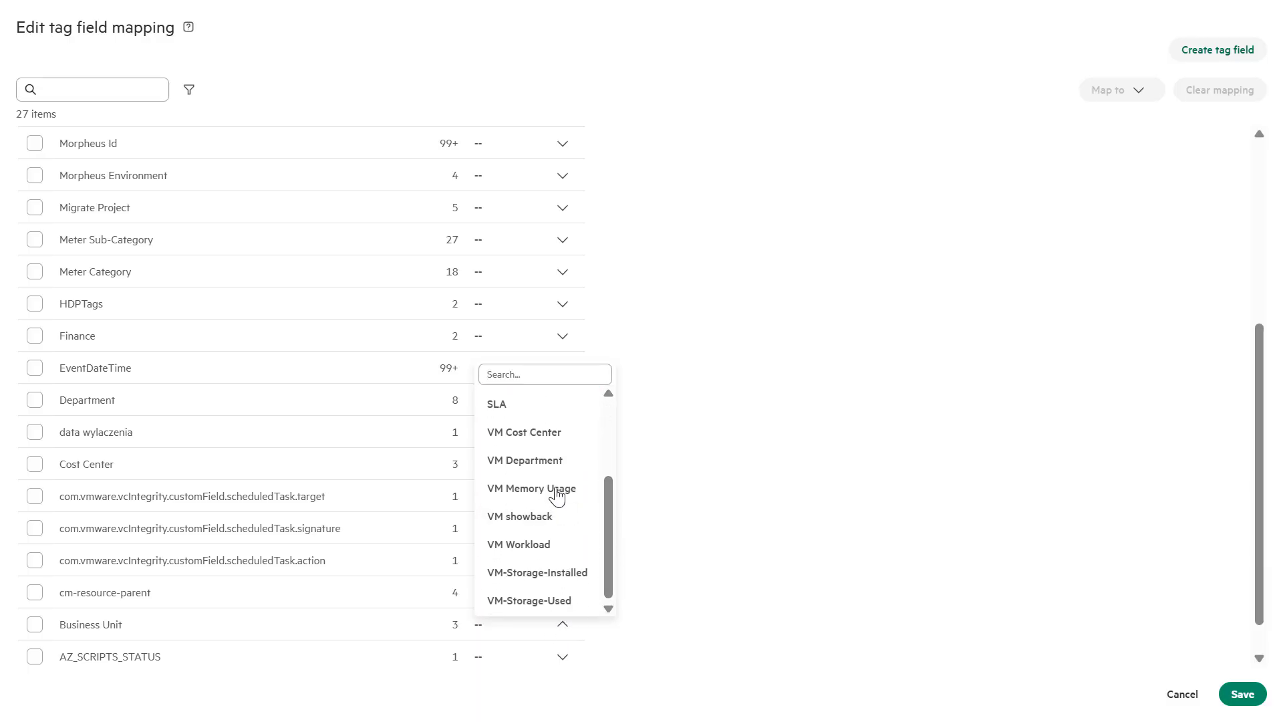
click(529, 462)
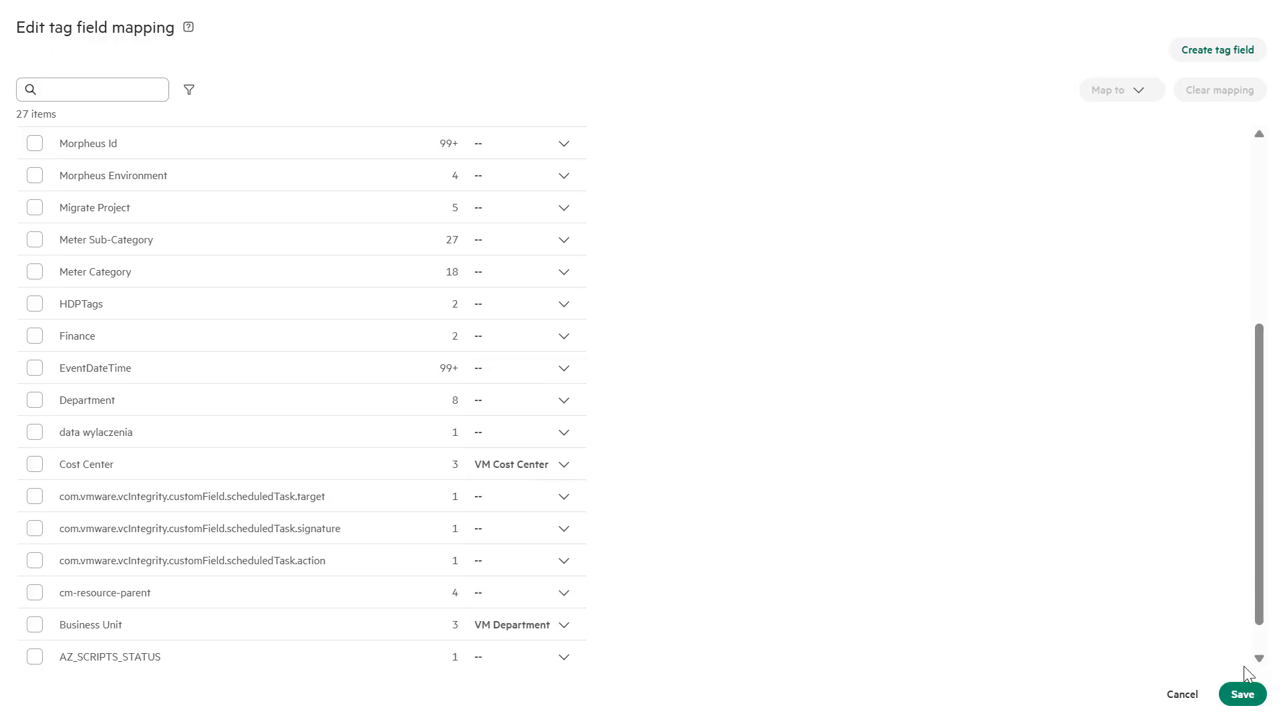
Save the mappings, sort by Mapped to with mapped tags first, and check the Workload summary
click(1243, 695)
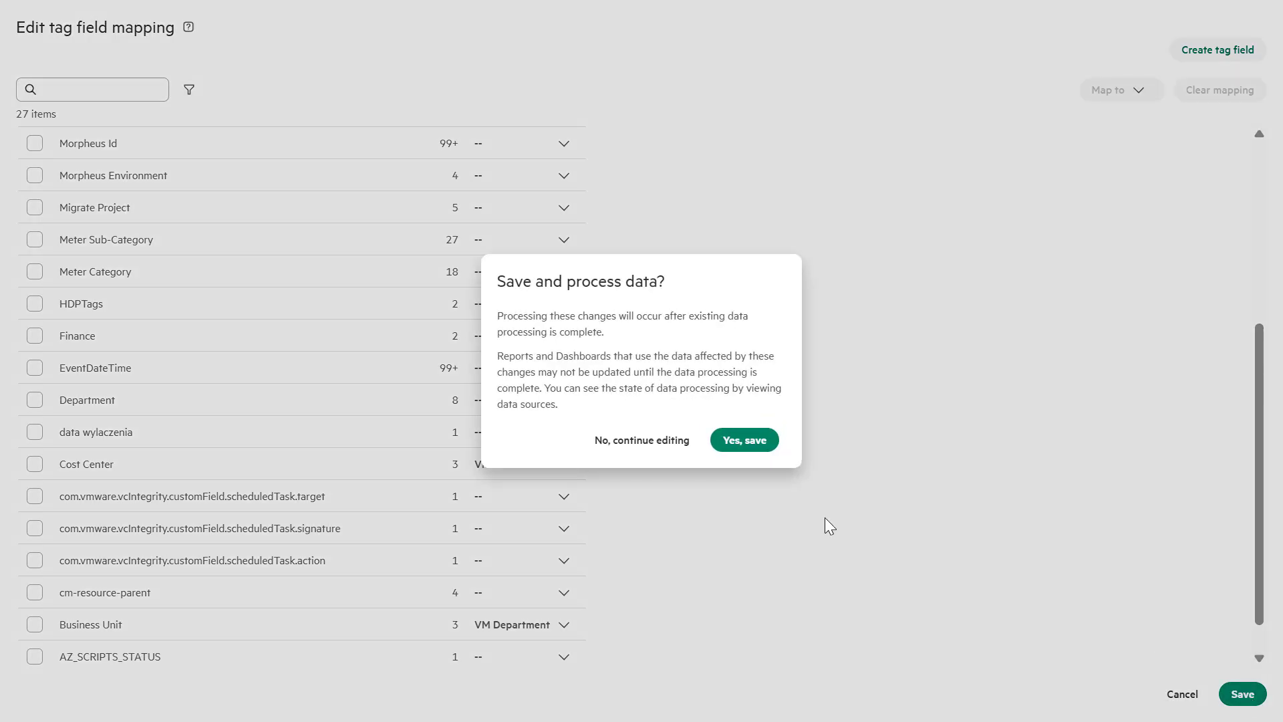
click(745, 442)
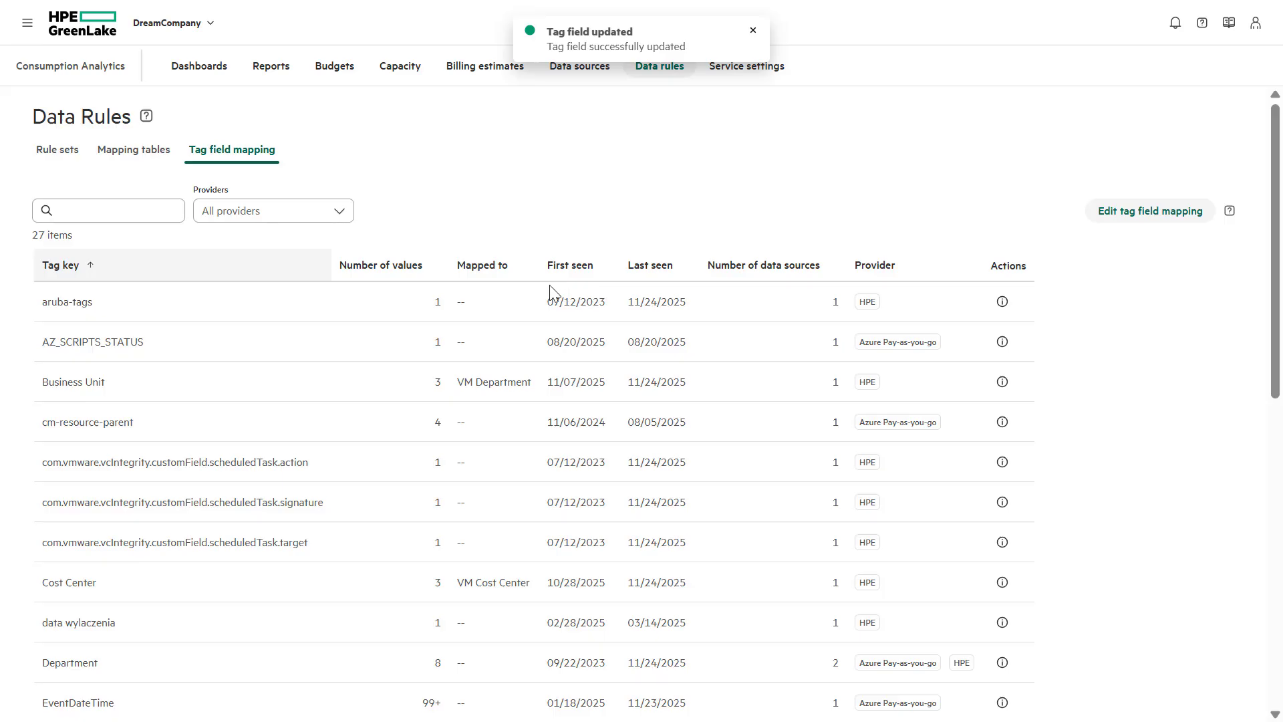
click(494, 271)
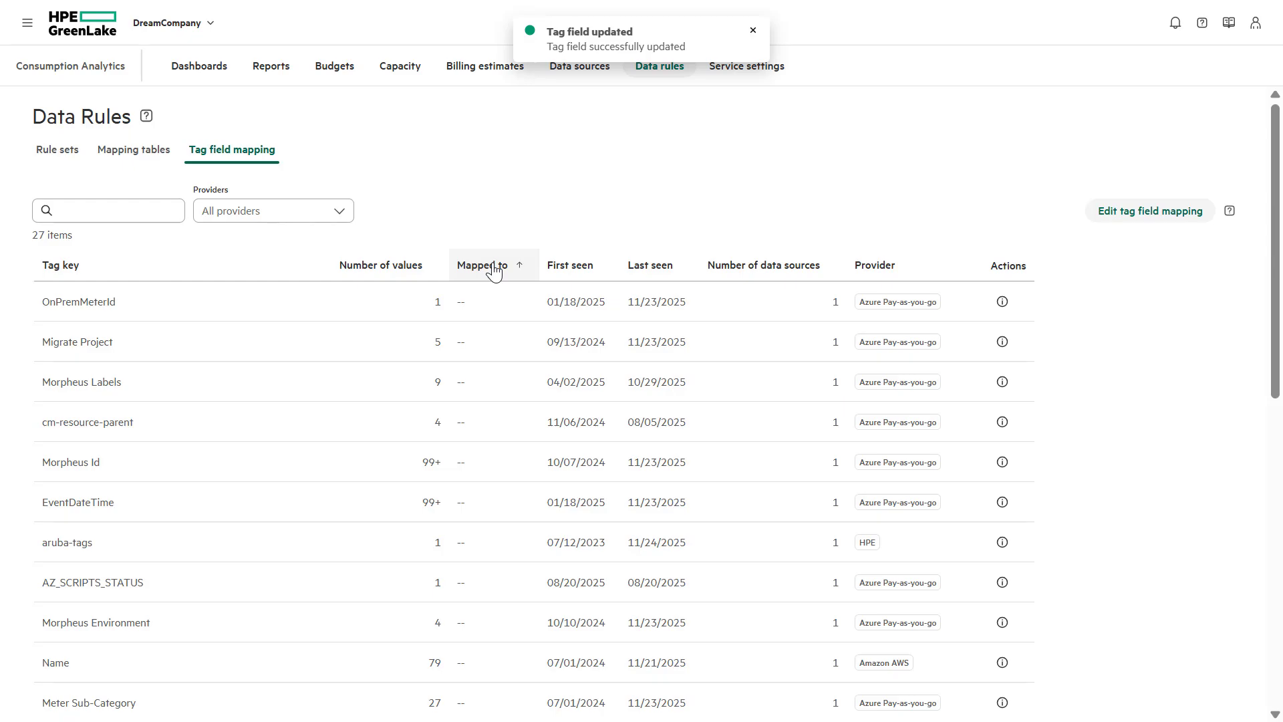
click(494, 271)
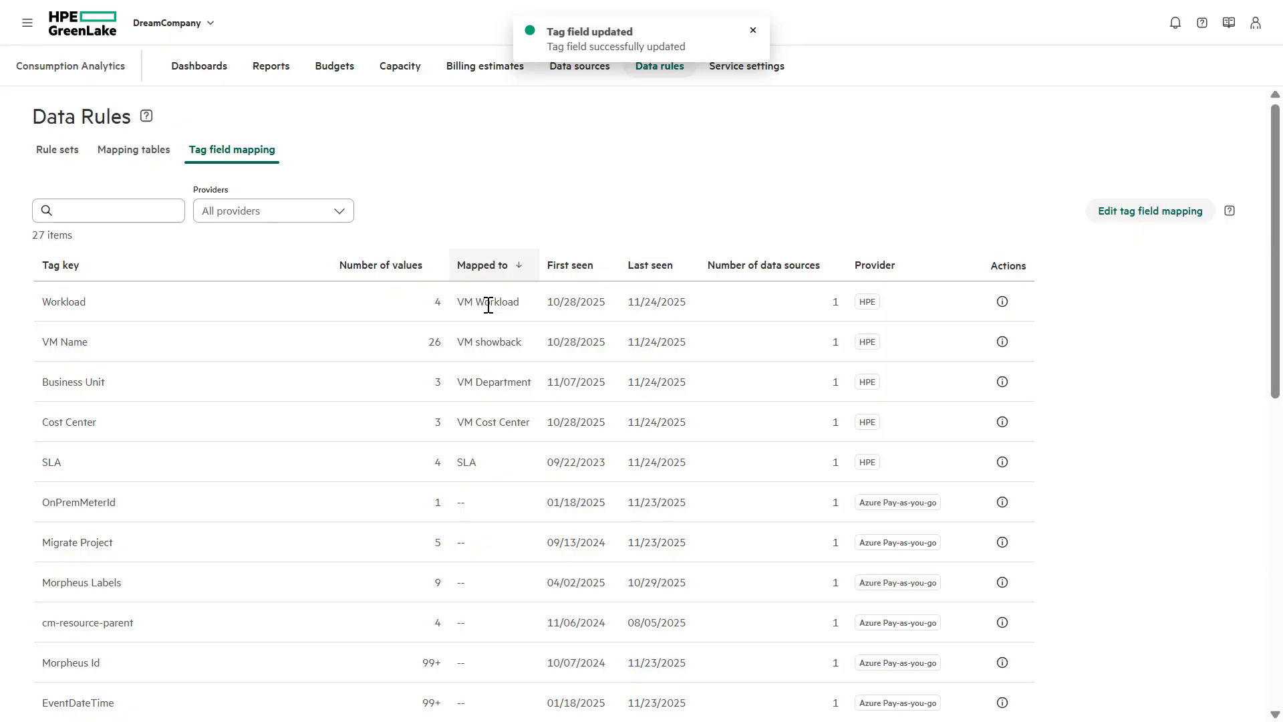
click(1002, 302)
click(893, 653)
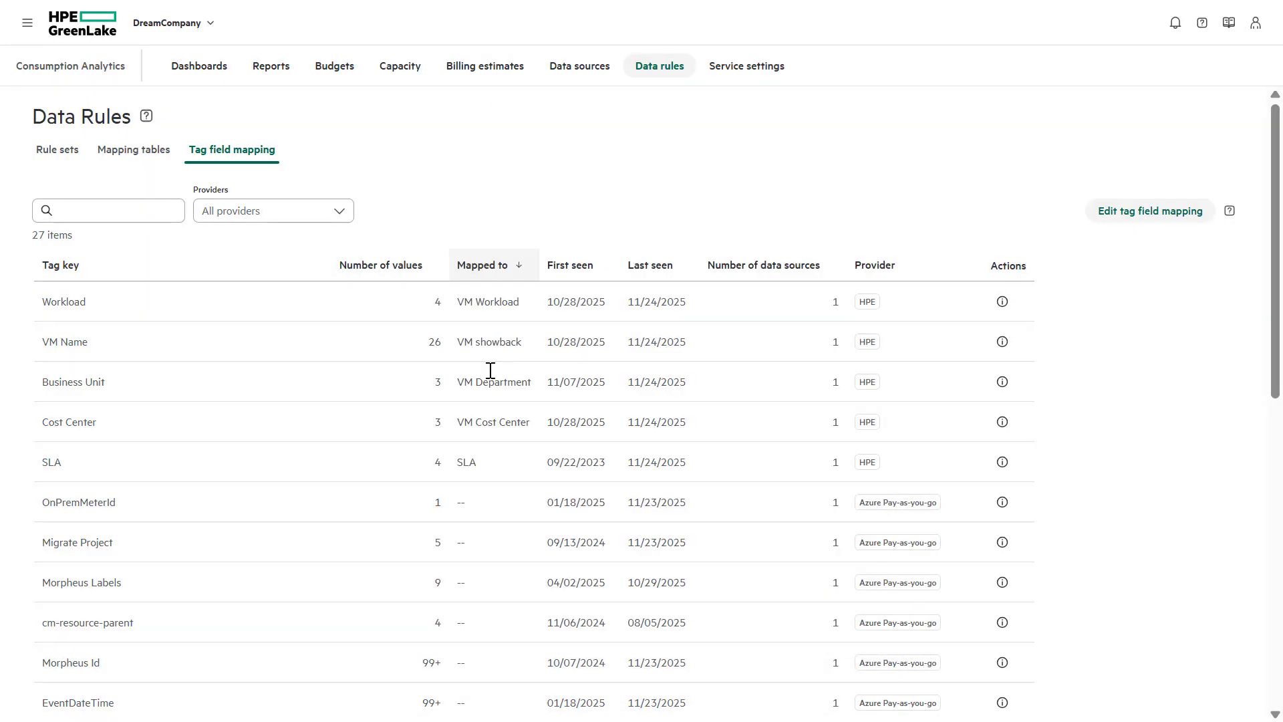
click(1003, 341)
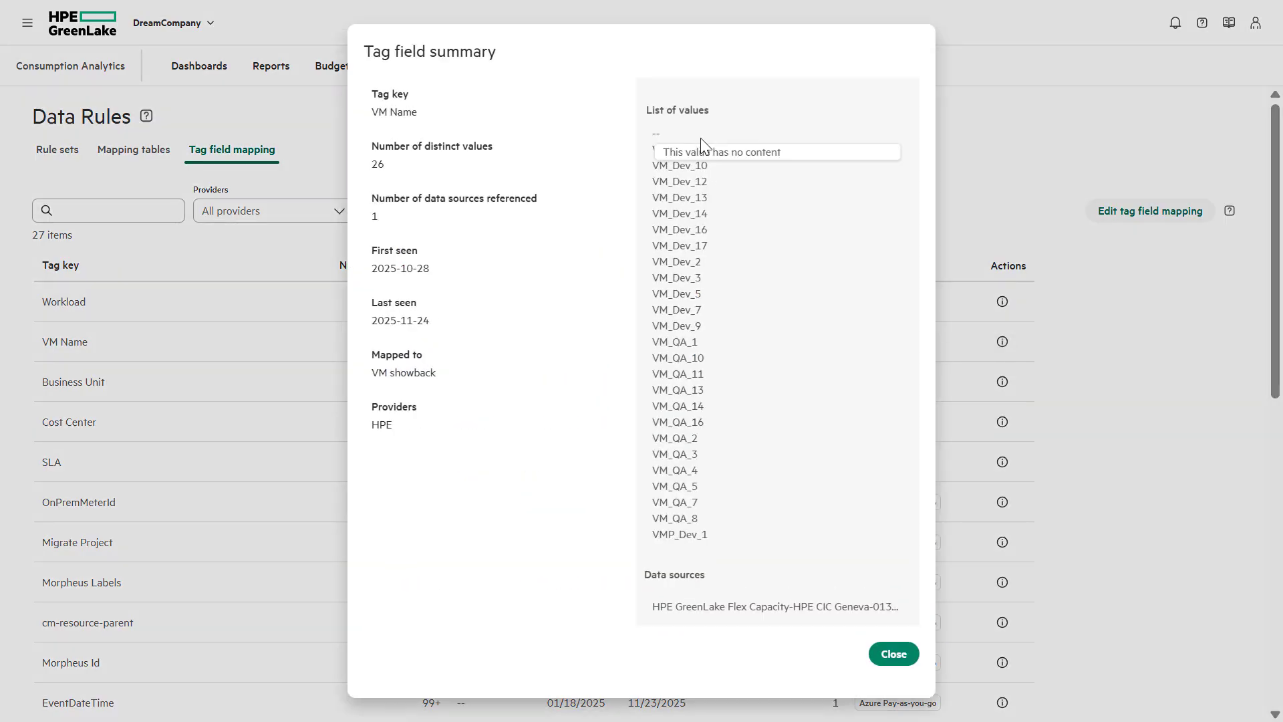
click(894, 654)
click(1002, 383)
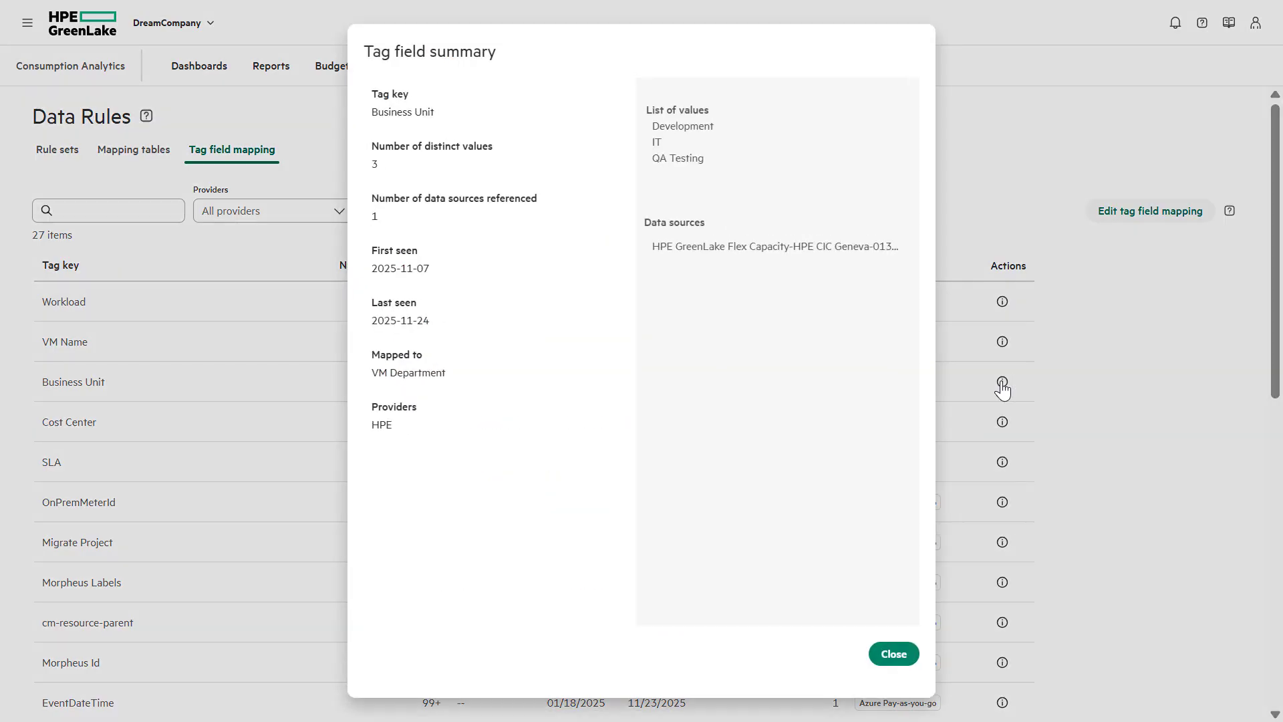
click(893, 654)
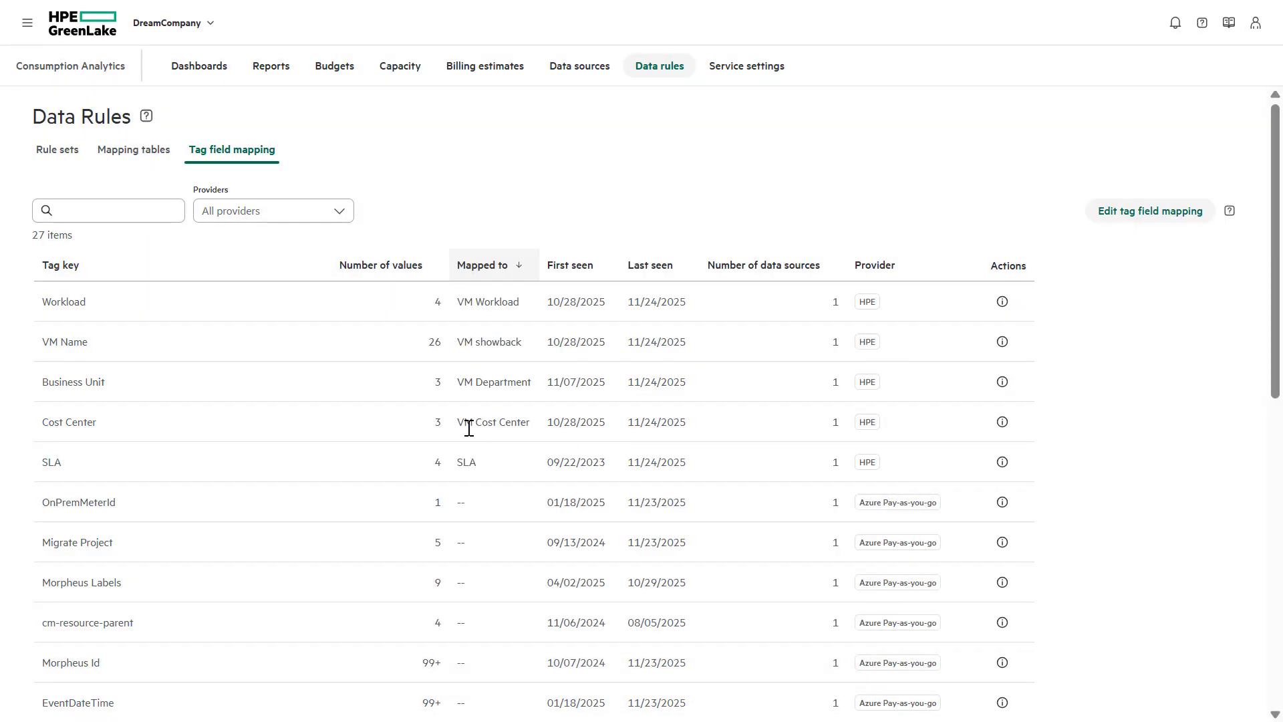
click(1001, 424)
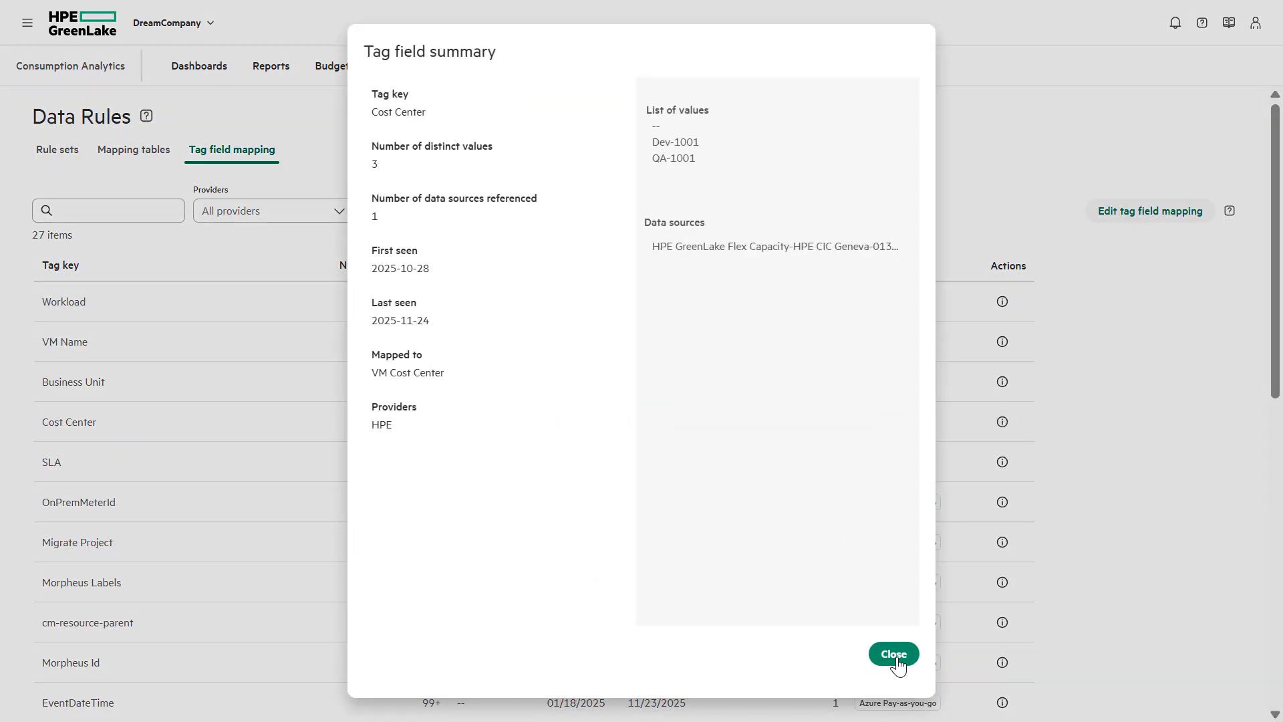
click(897, 658)
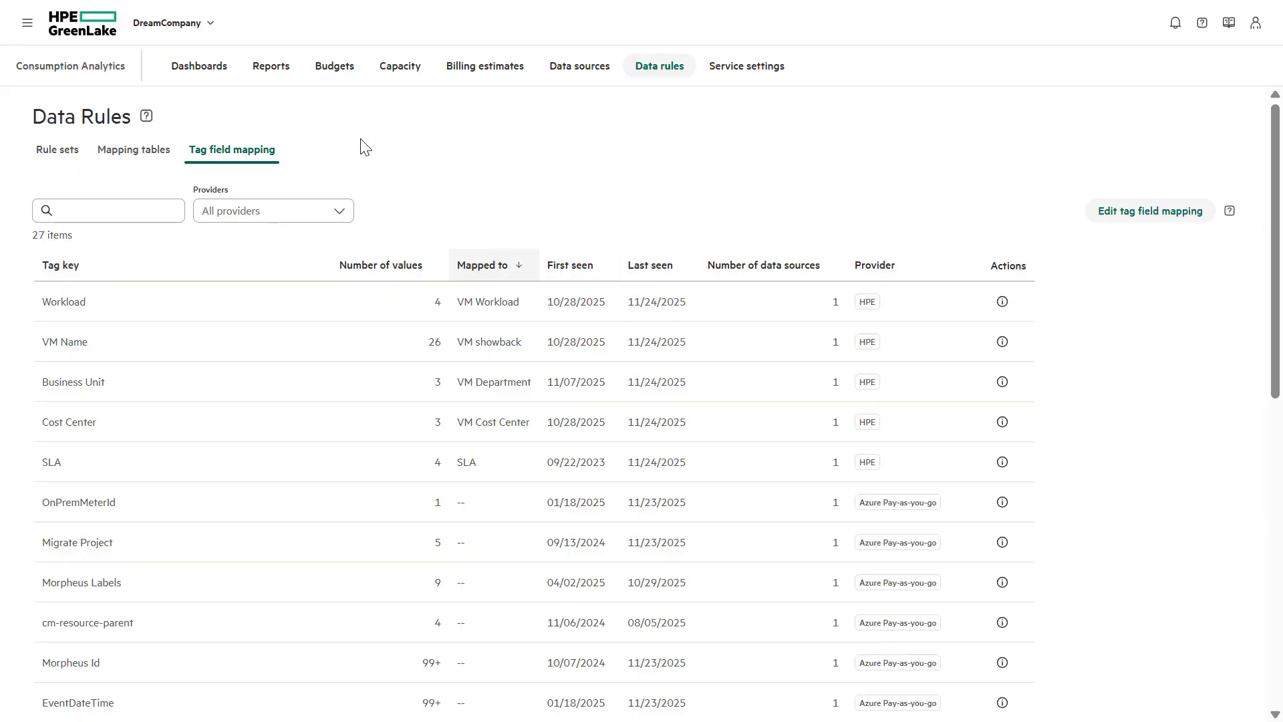
From the Reports page, create a blank report using Actions > Create
click(273, 78)
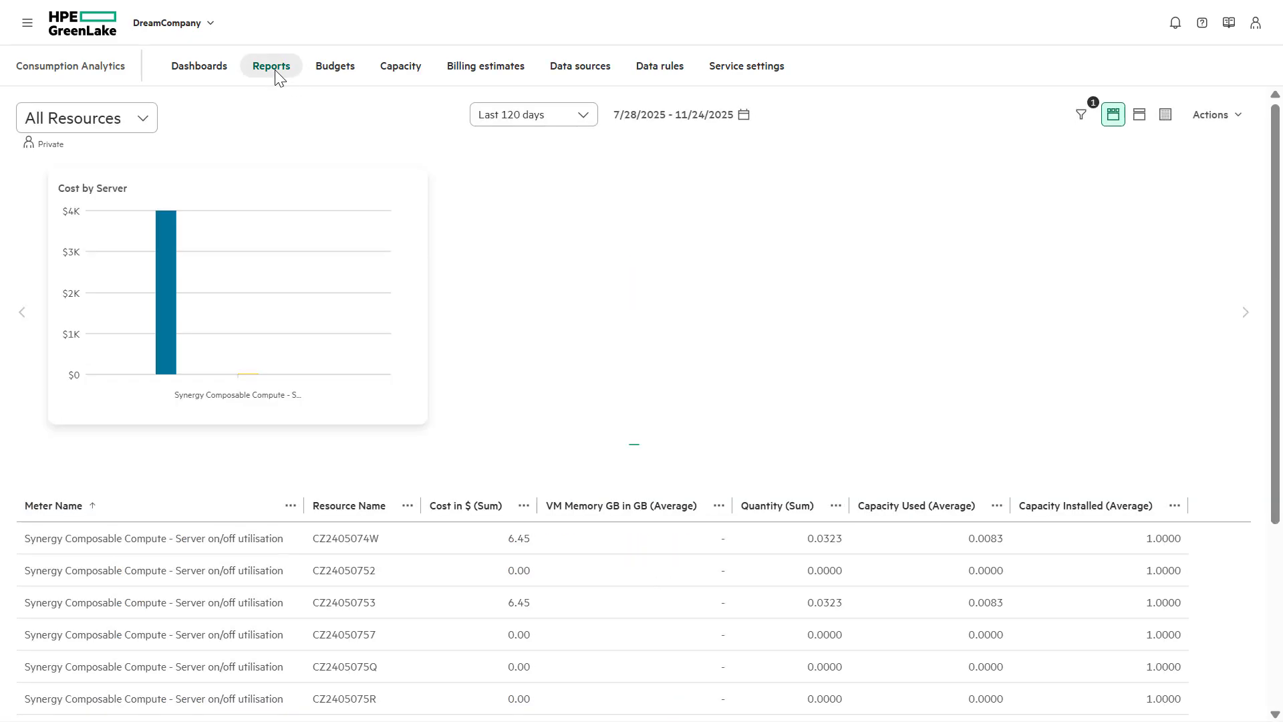
click(1212, 119)
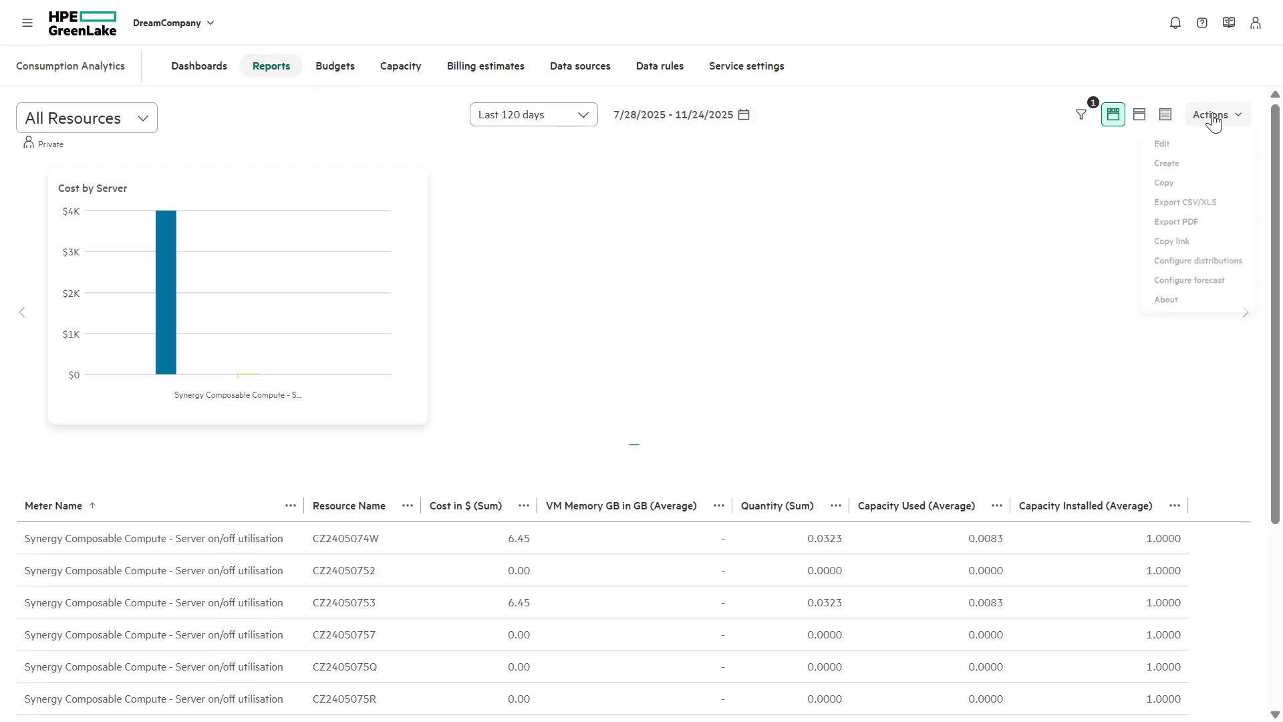
click(1179, 174)
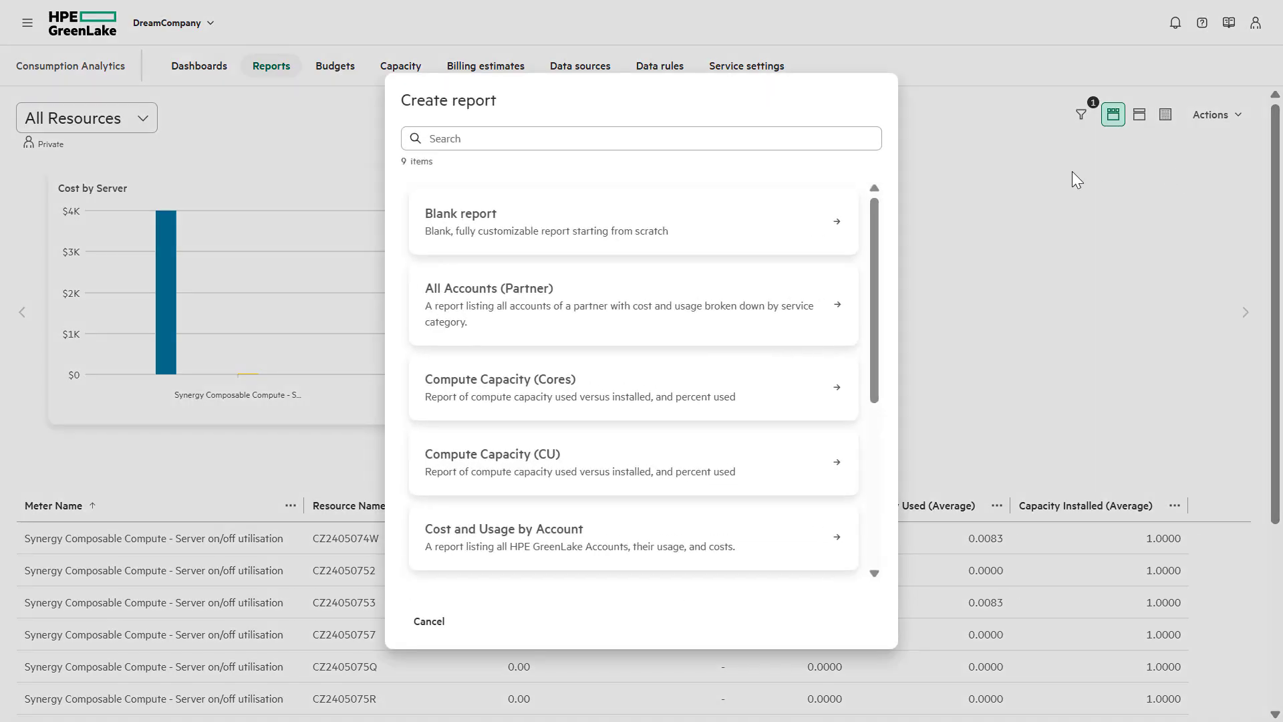
click(462, 234)
click(88, 85)
Name the report VMWare Tag and add the VM showback field
text(VMWare Tag)
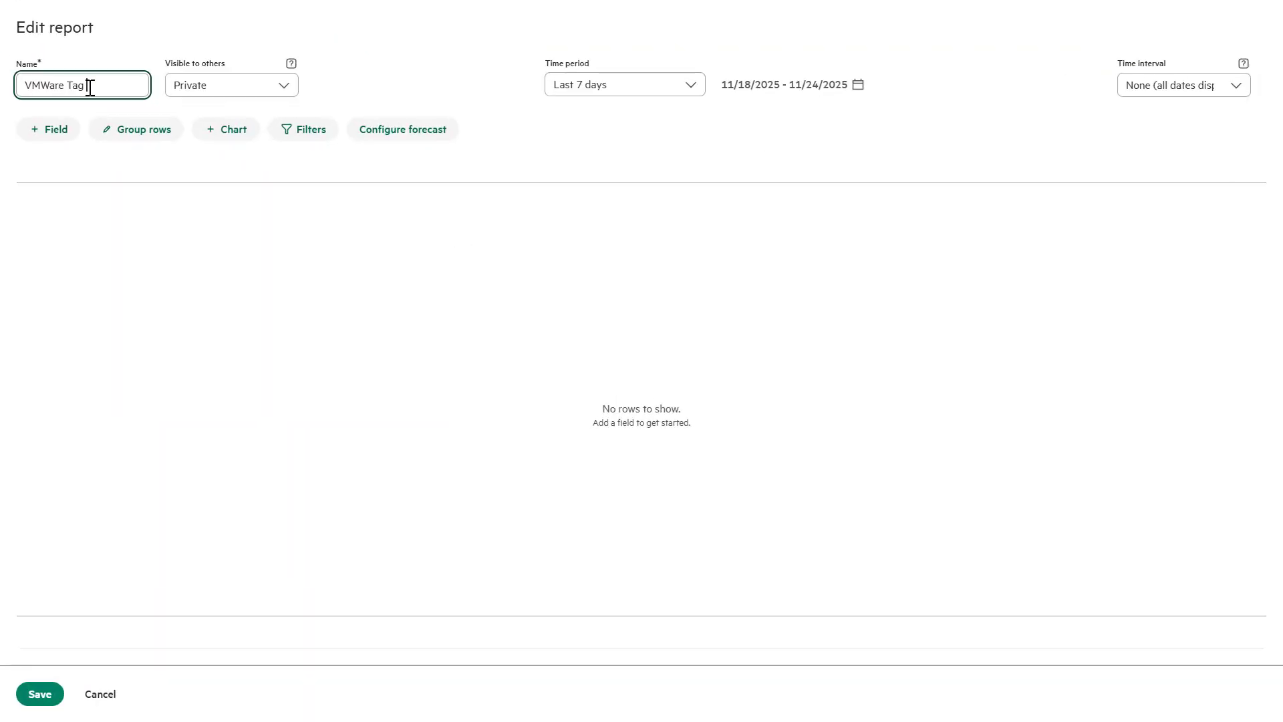
click(63, 133)
click(441, 201)
text(vm s)
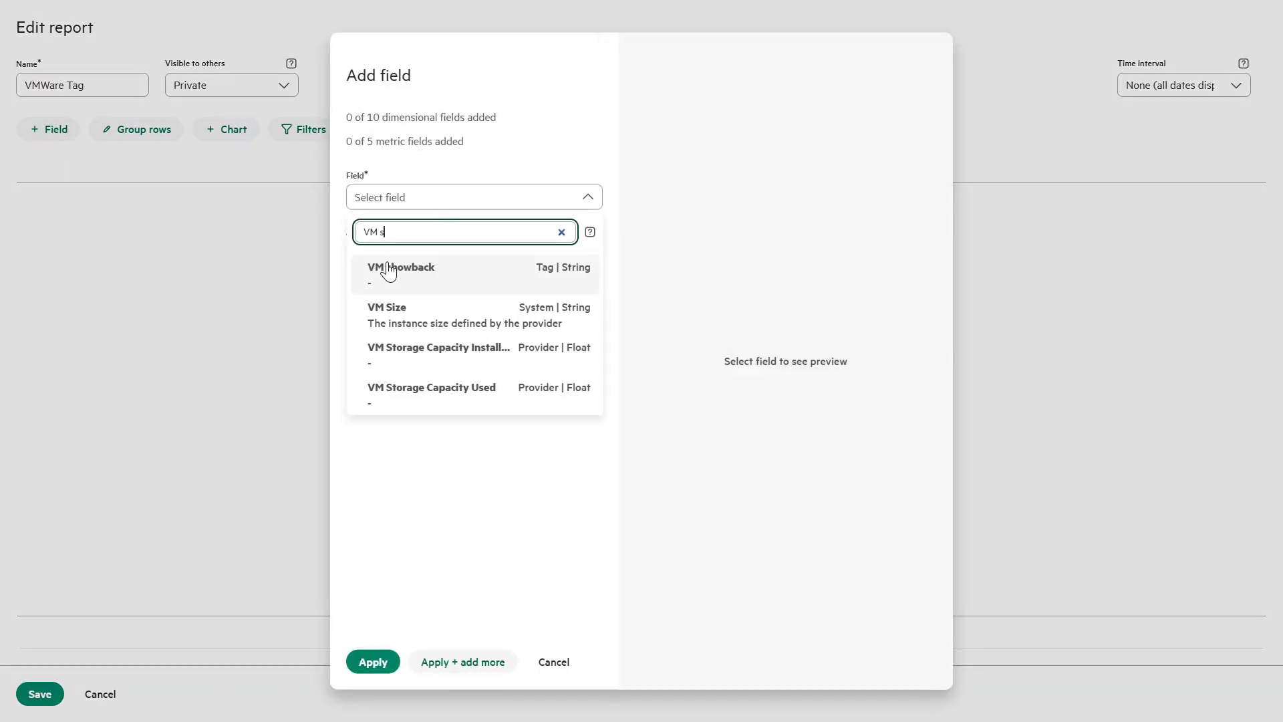
click(383, 267)
click(361, 279)
click(469, 658)
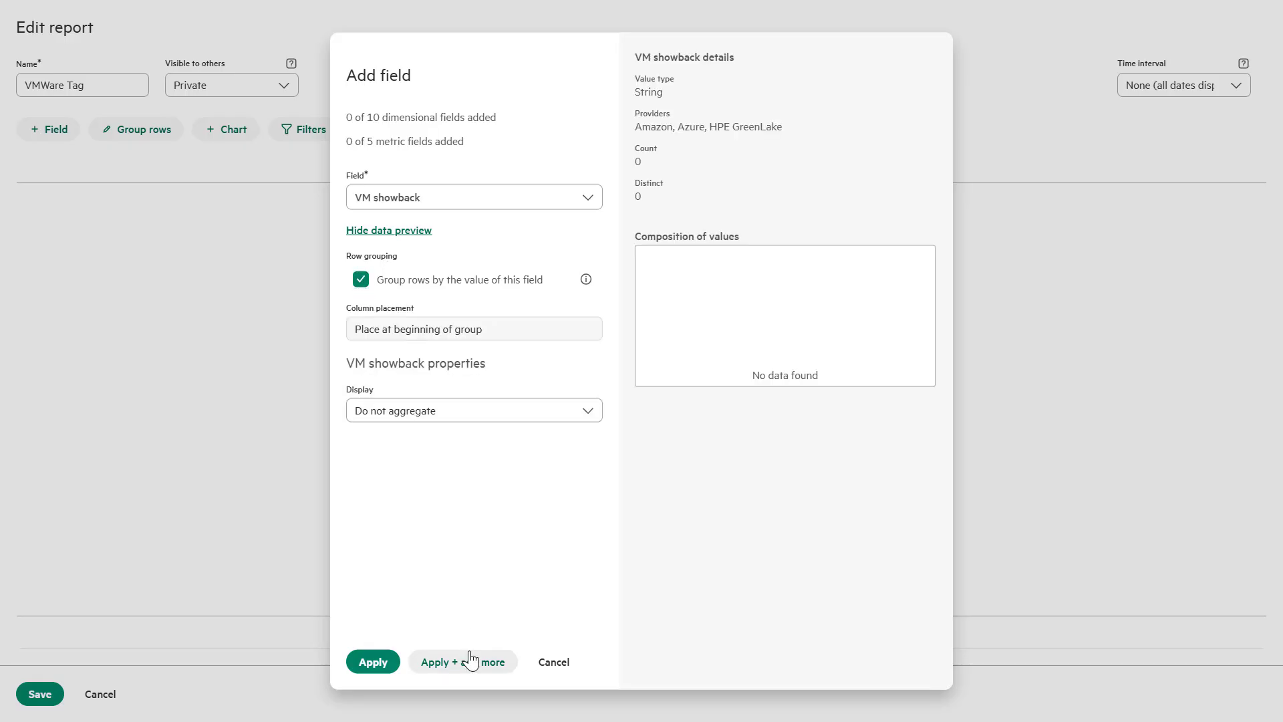
click(450, 204)
Add VM Workload, VM Cost Center and VM Department as grouped row fields
text(vm w)
click(412, 262)
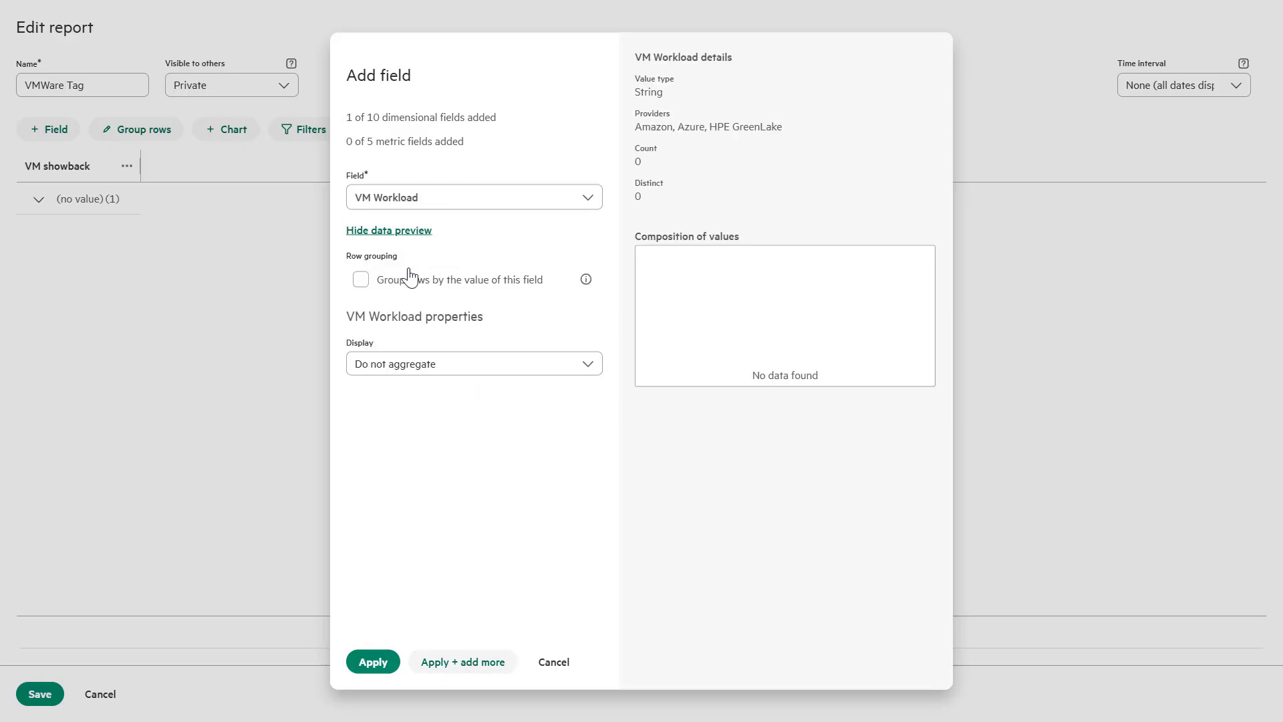
click(359, 280)
click(466, 663)
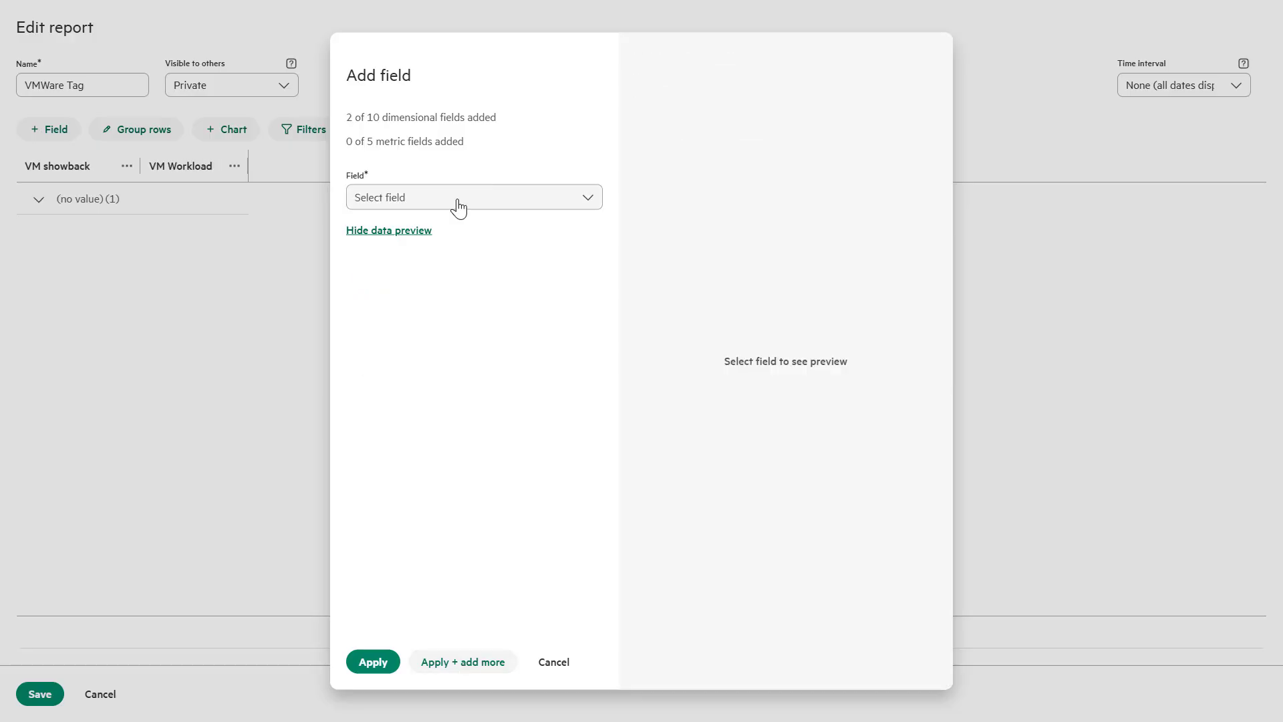
click(457, 201)
text(vm co)
click(410, 307)
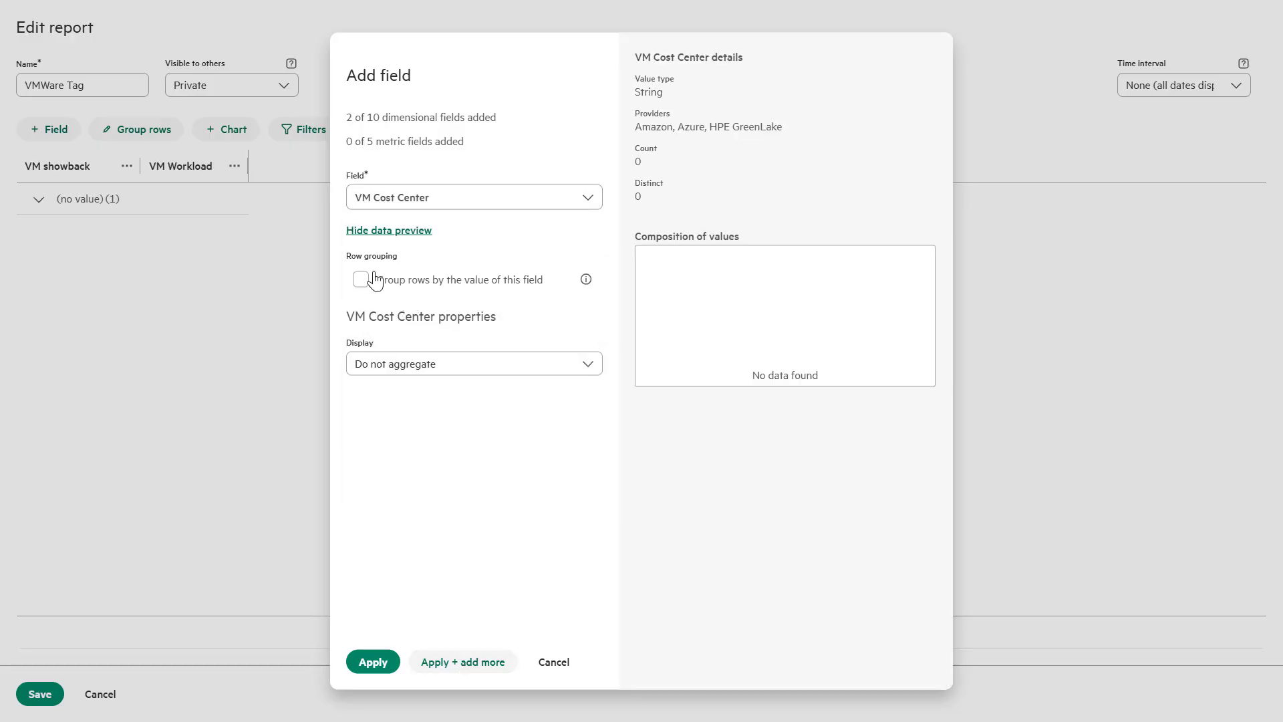
click(372, 280)
click(461, 663)
click(441, 198)
text(vm d)
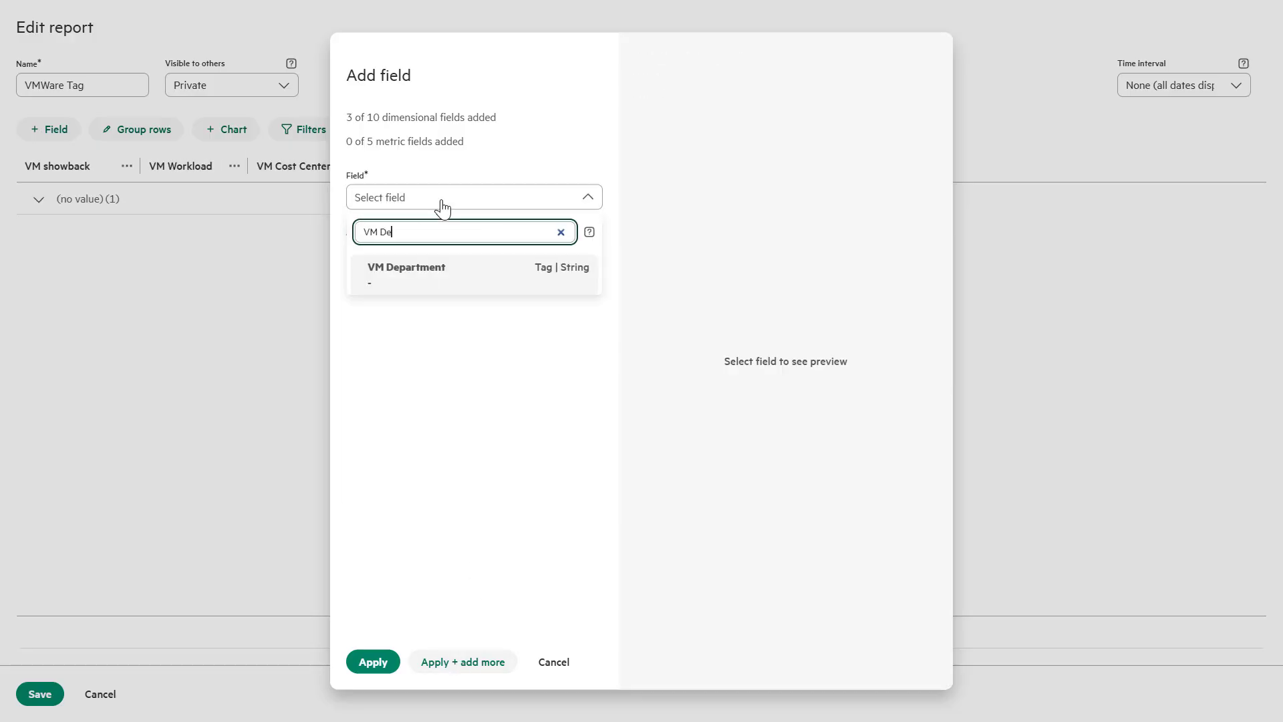
click(401, 267)
click(361, 279)
click(490, 662)
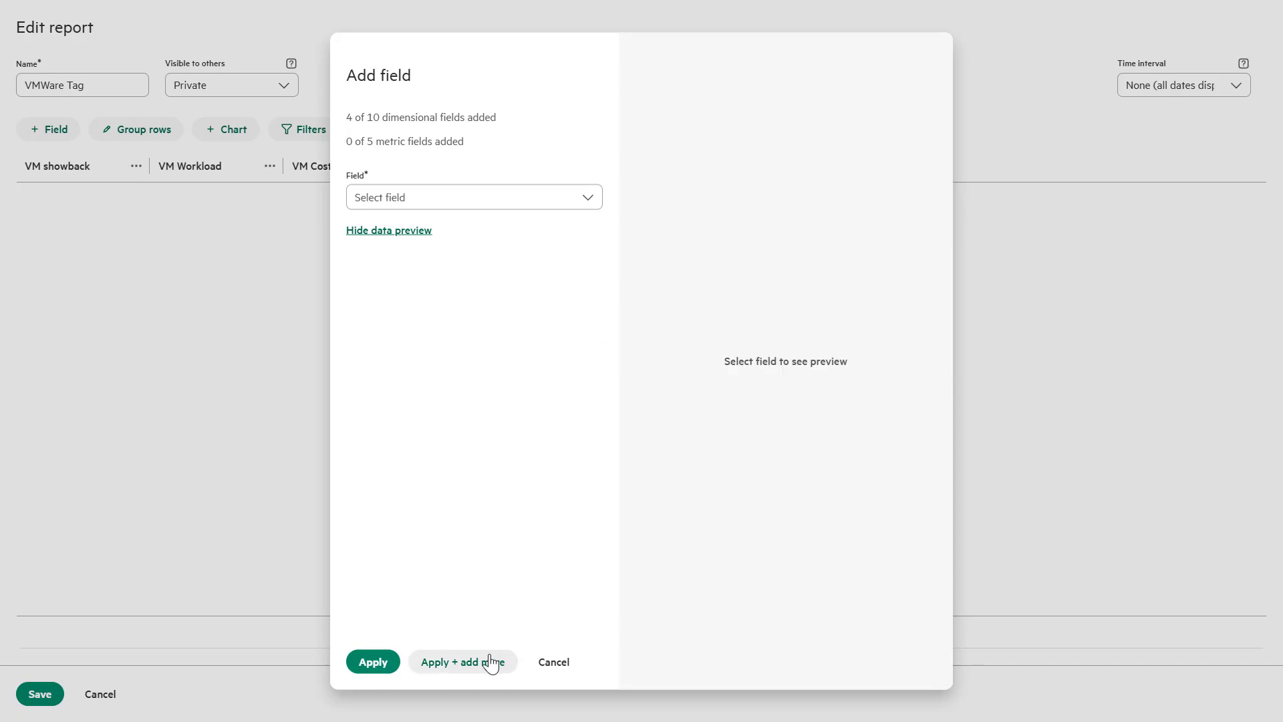
Add Cost and VM Memory GB as metric columns and apply
click(468, 204)
text(cos)
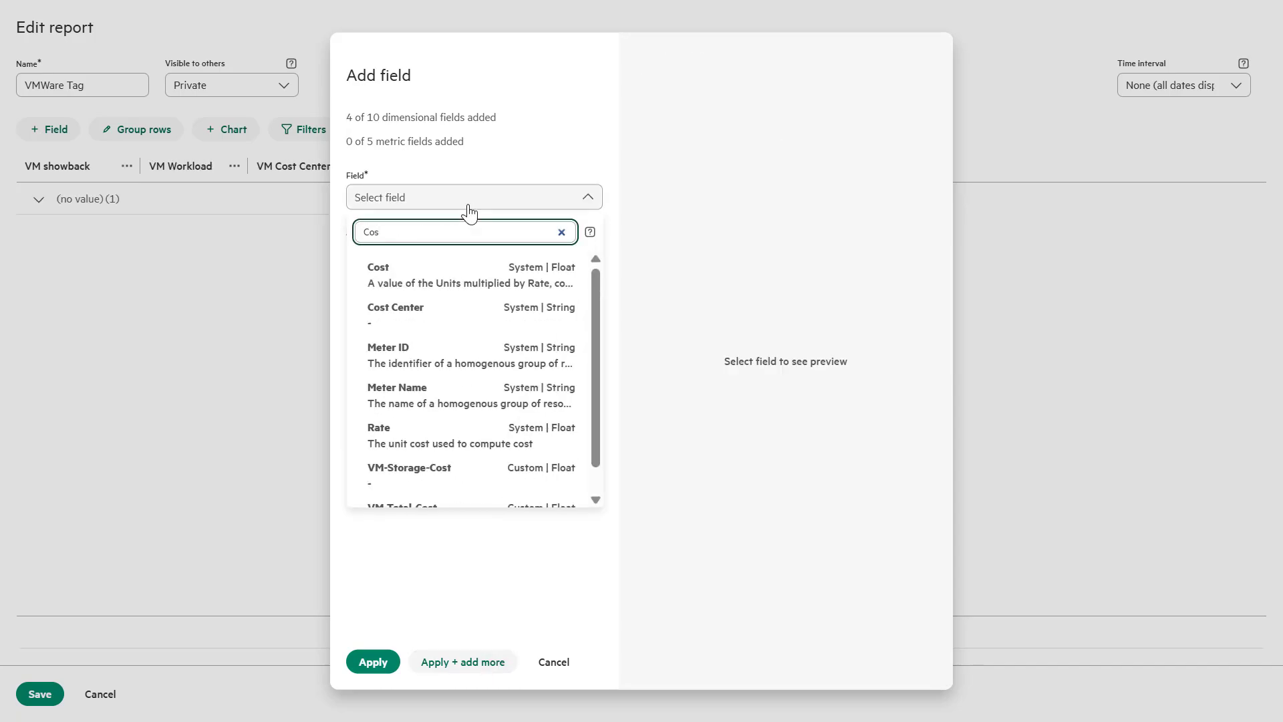
click(410, 281)
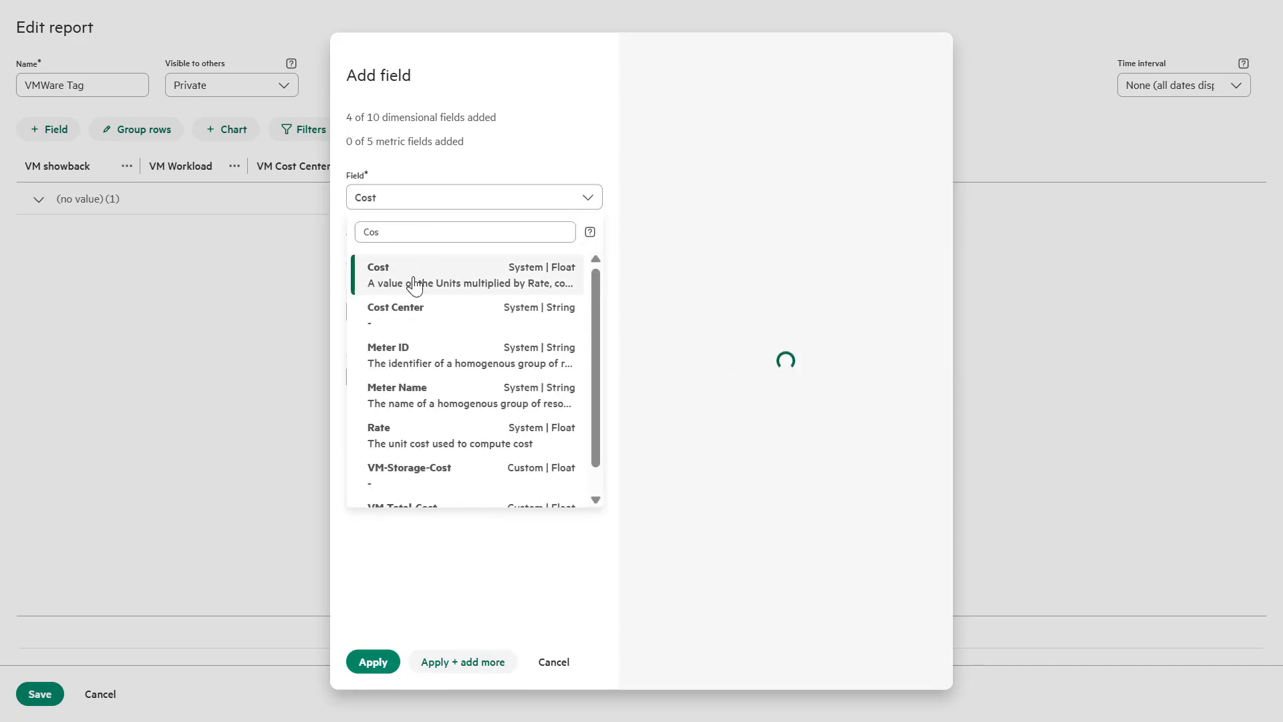
click(450, 664)
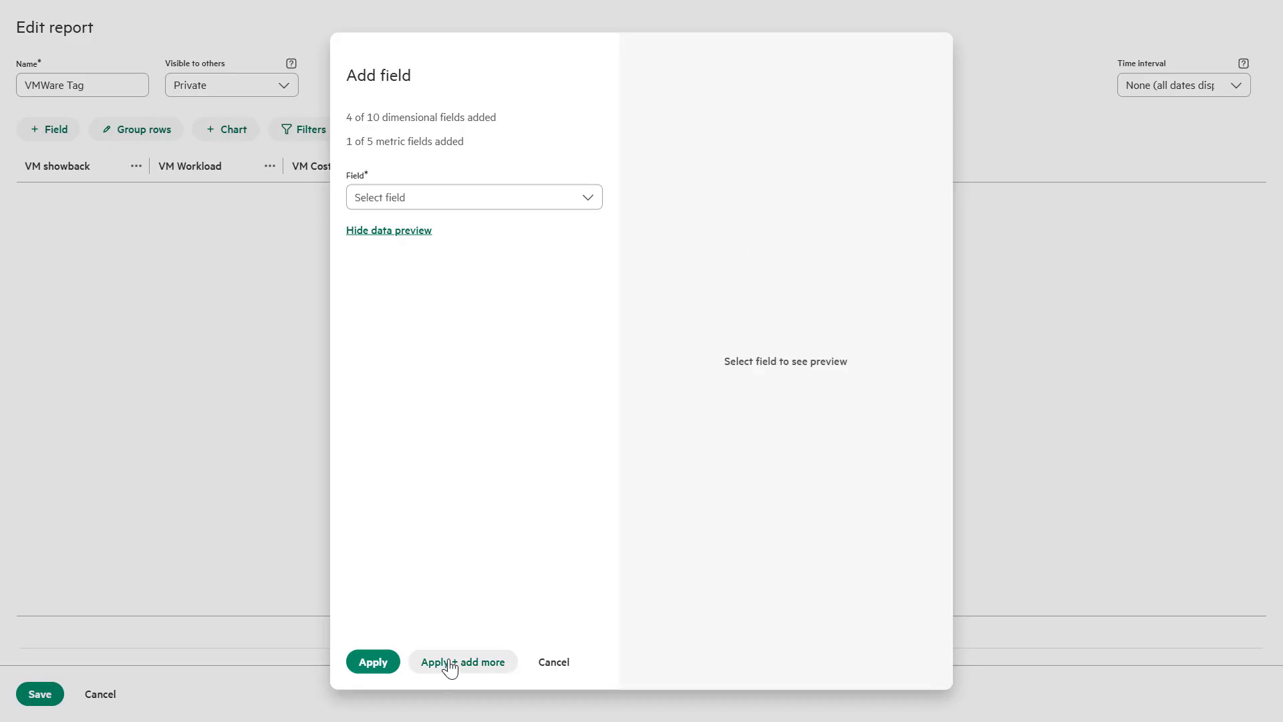
click(405, 200)
click(407, 363)
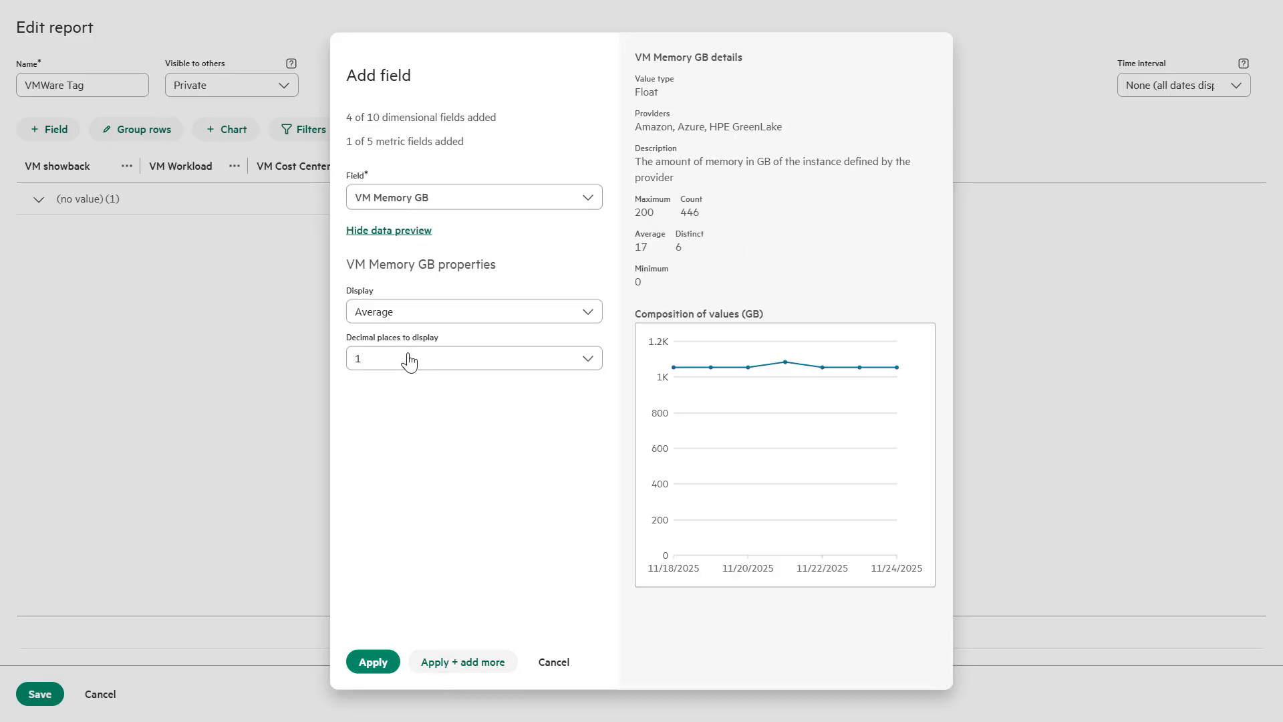
click(455, 664)
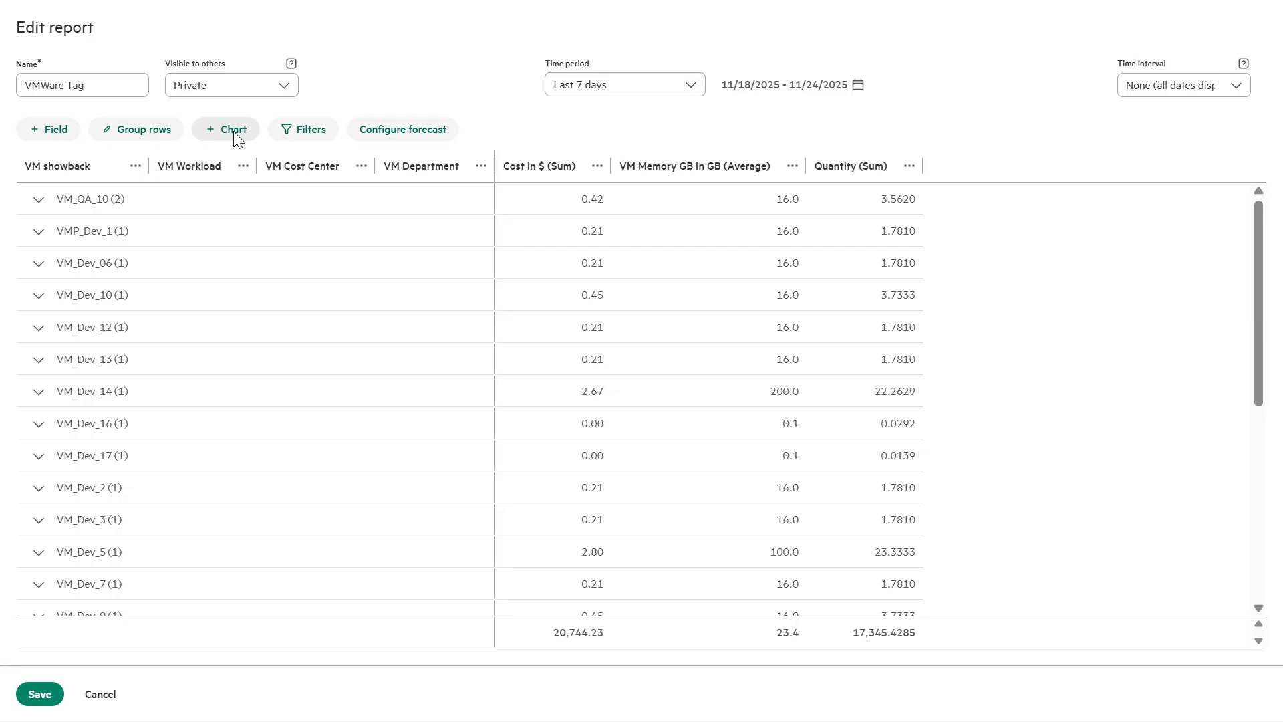
Add a Cost bar chart grouped by VM Cost Center, titled 'Cost by Cost Center'
click(235, 134)
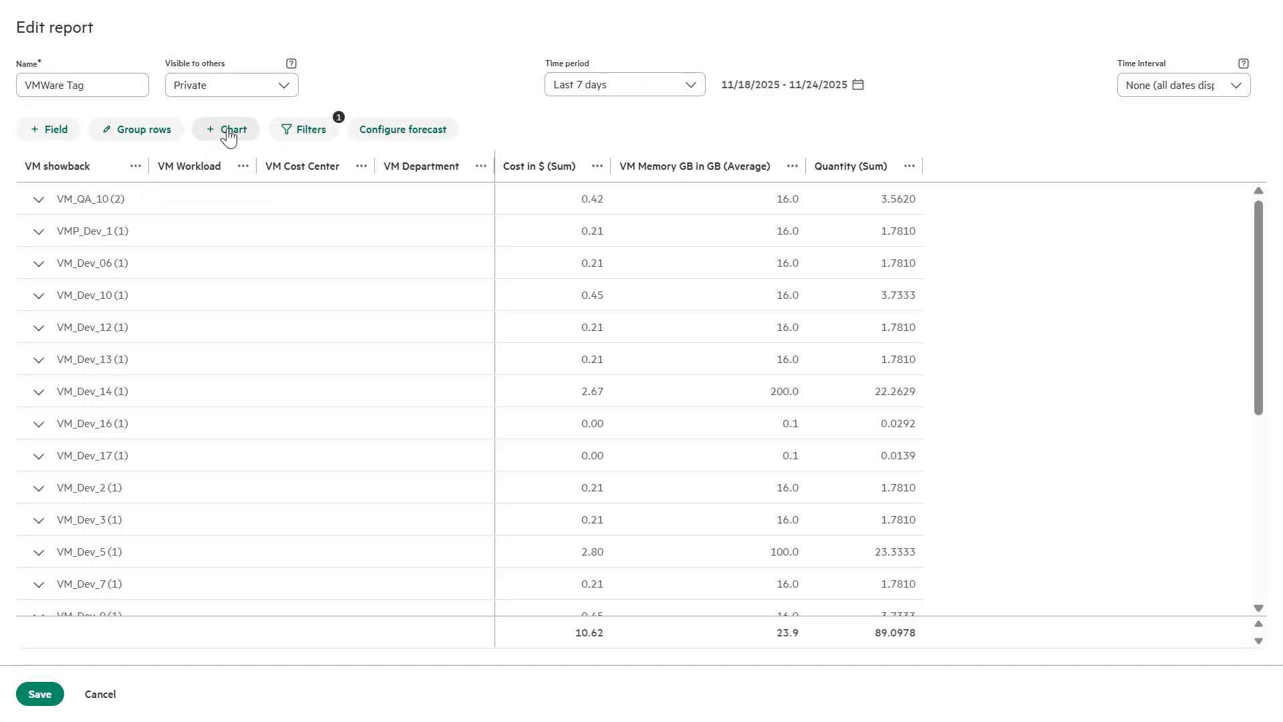
click(229, 131)
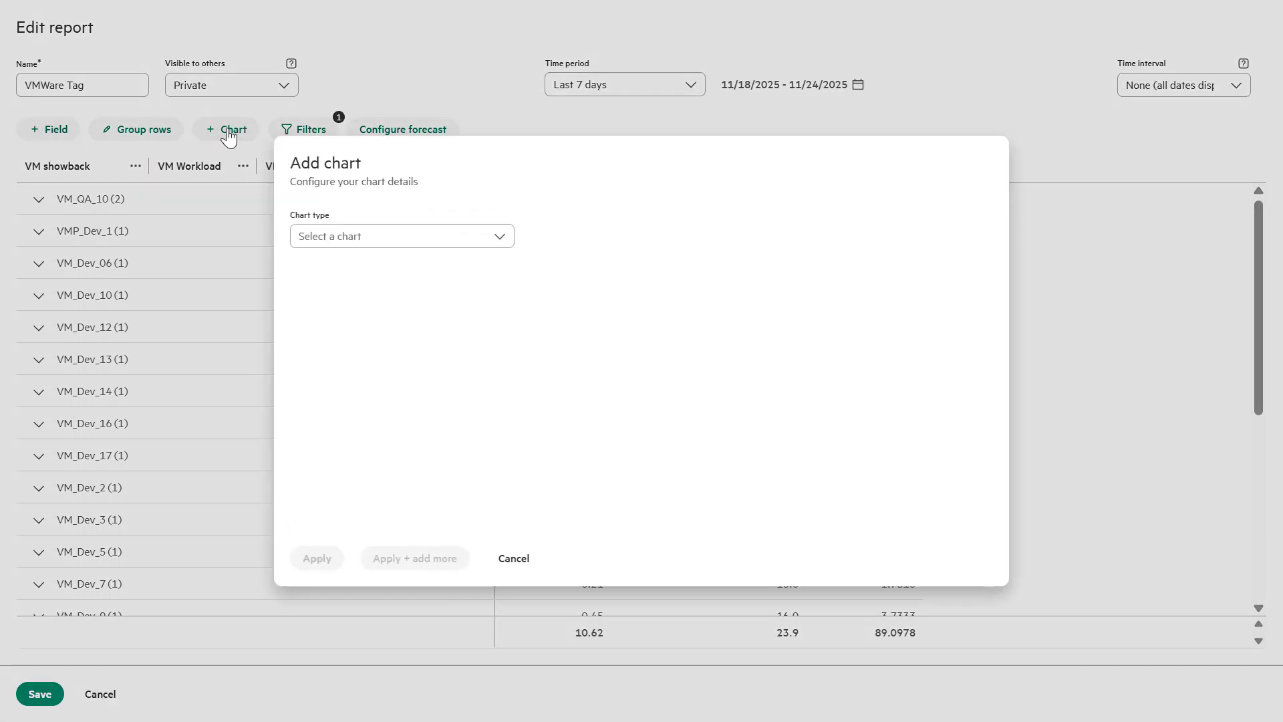
click(324, 247)
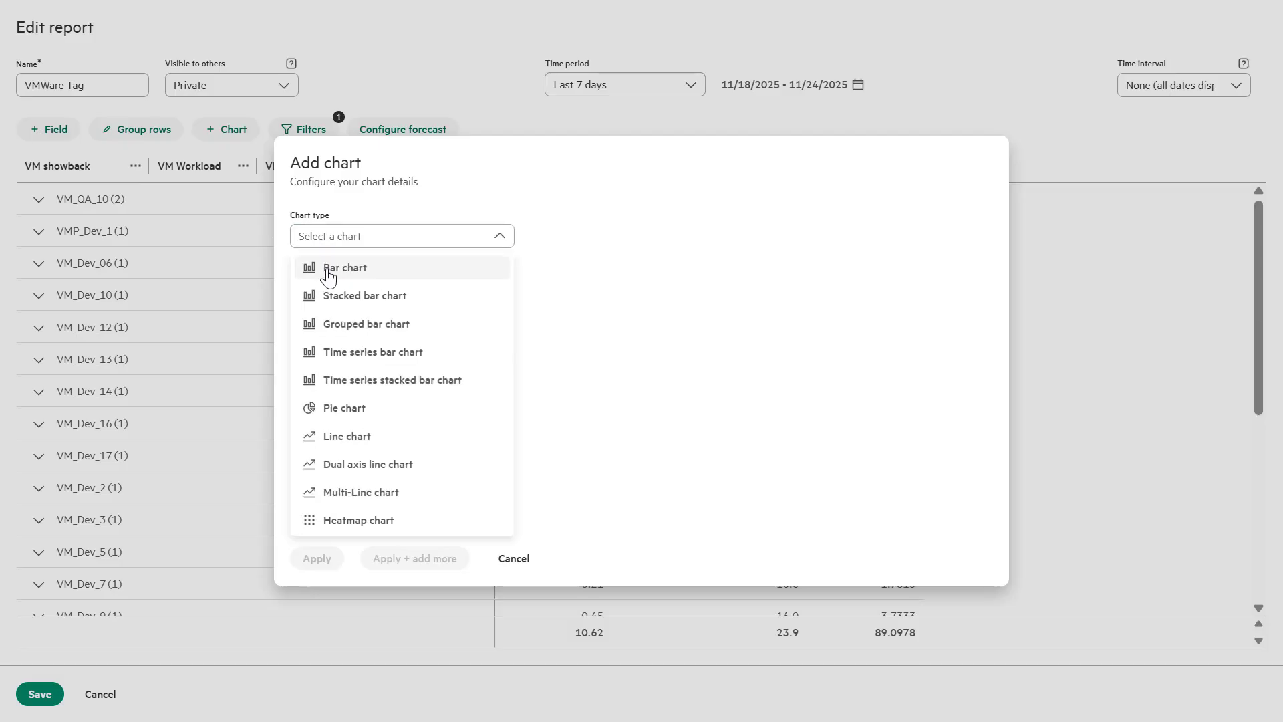
click(329, 273)
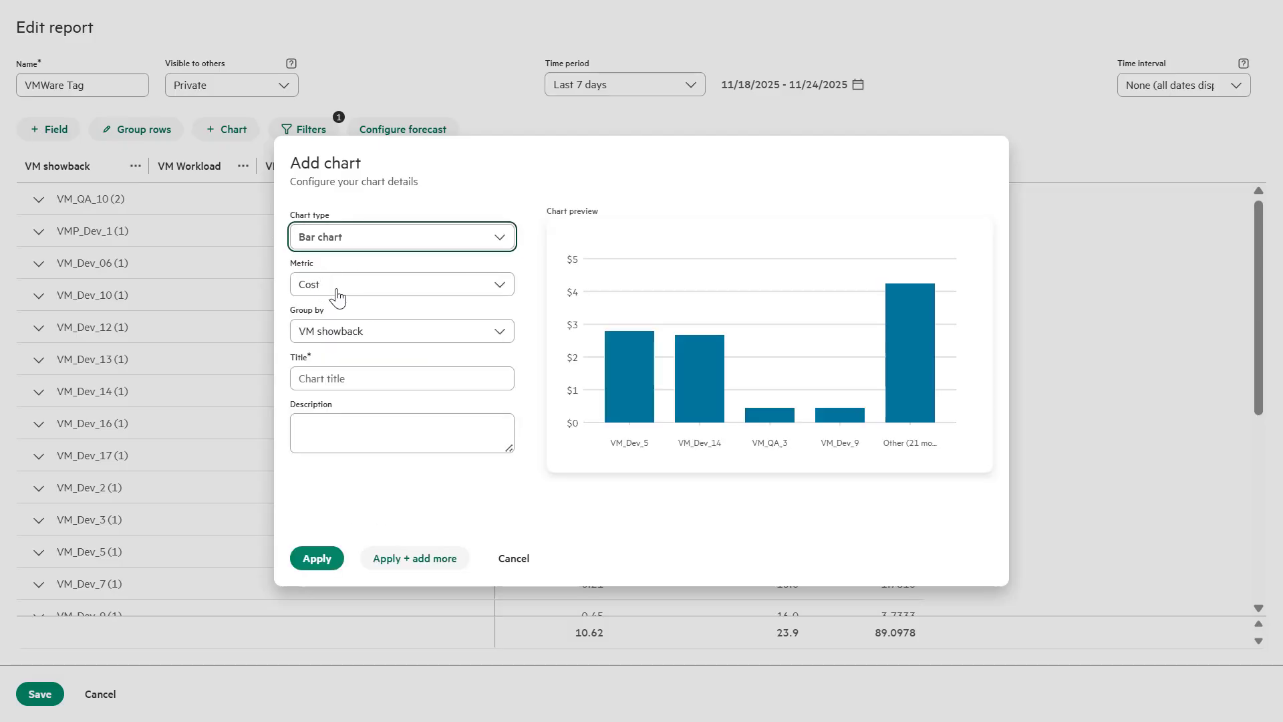
click(339, 332)
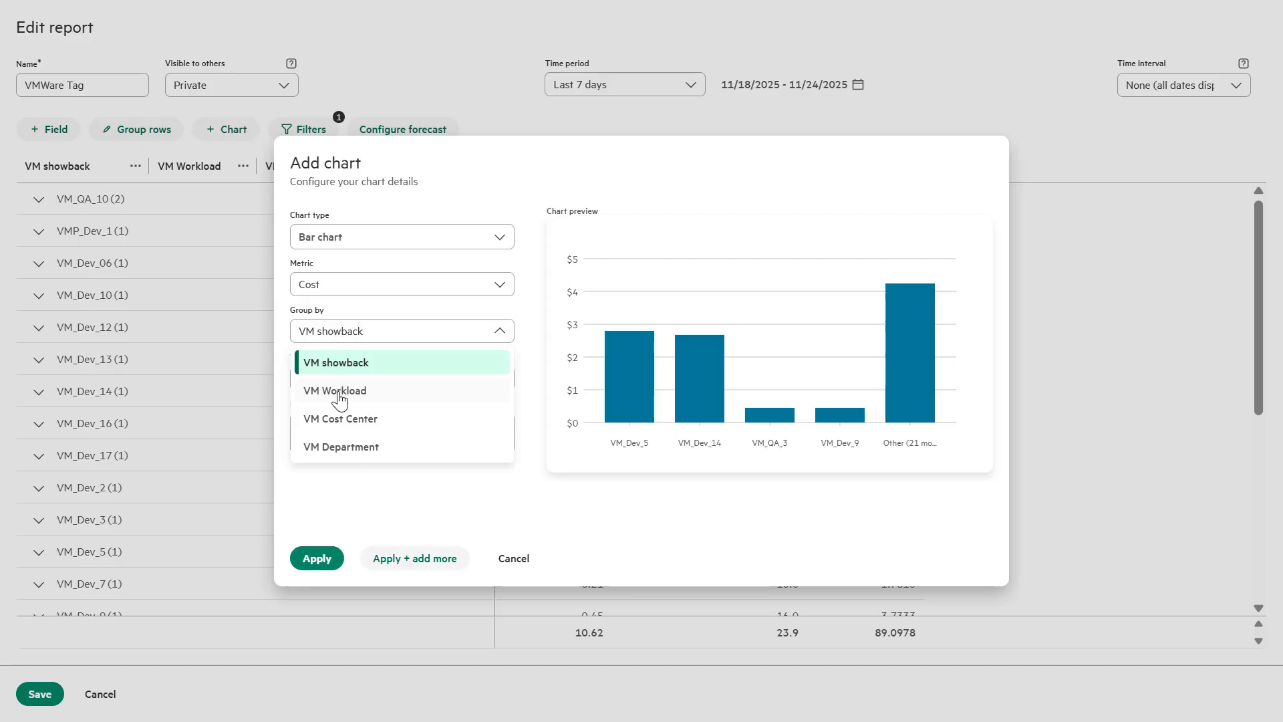
click(339, 419)
click(341, 380)
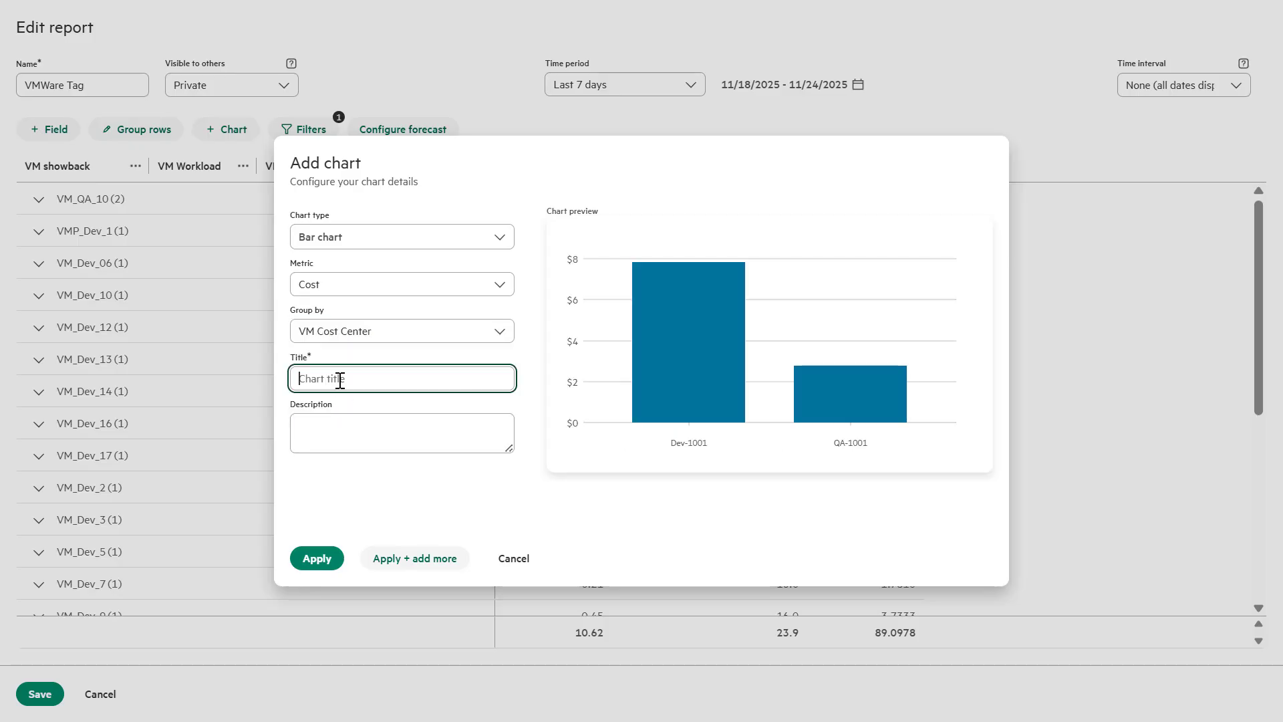
text(Cost by Cost)
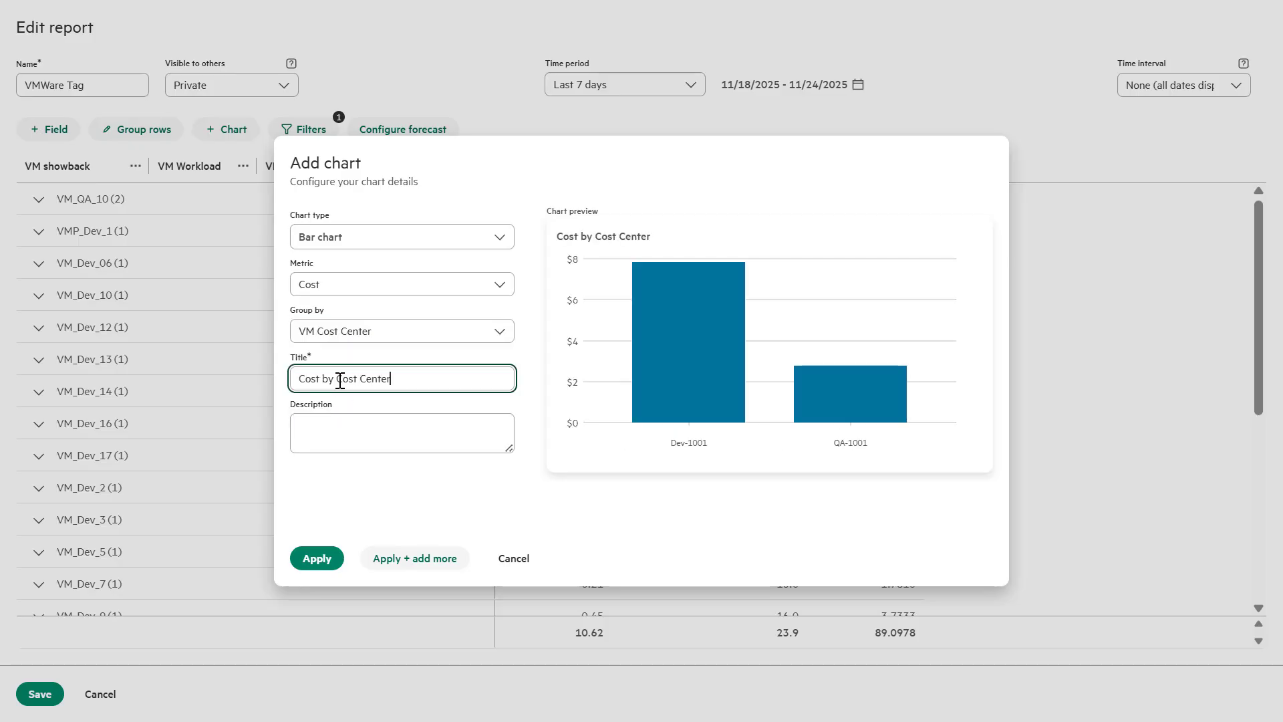
text( Center)
click(316, 558)
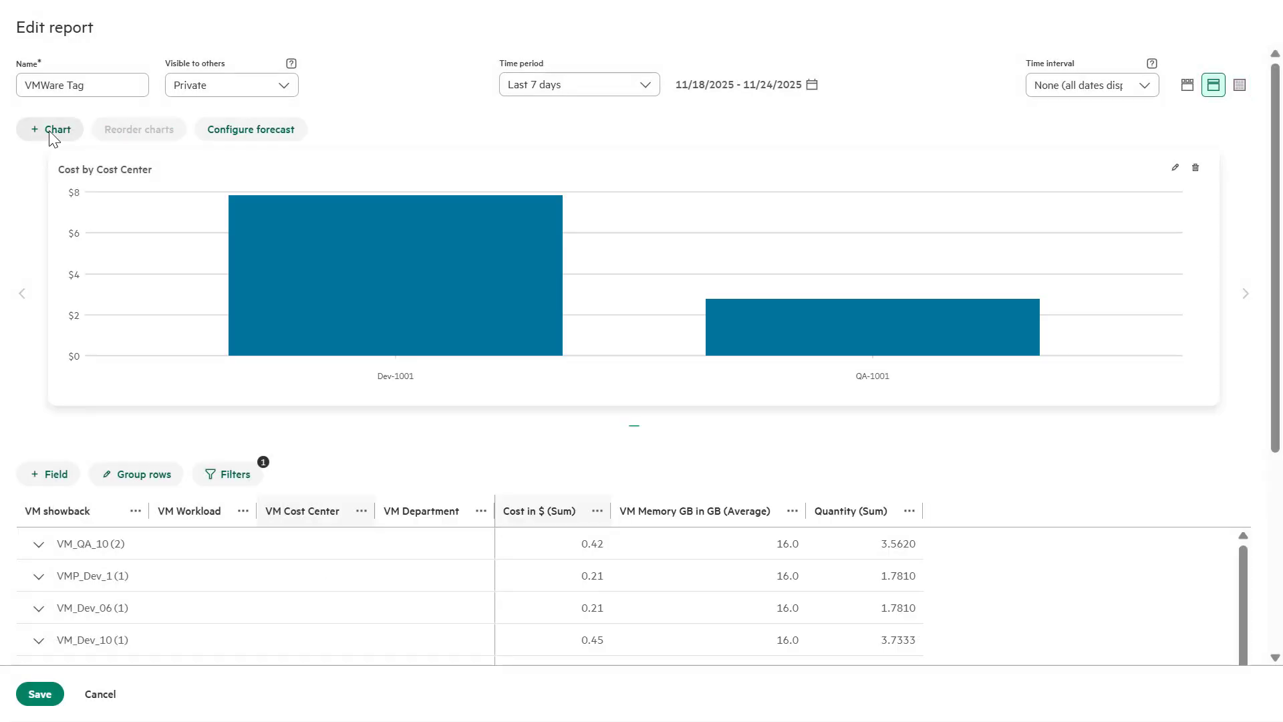
Add a 'Cost by Workload' grouped bar chart of cost, grouped by VM Cost Center then VM Workload
click(52, 131)
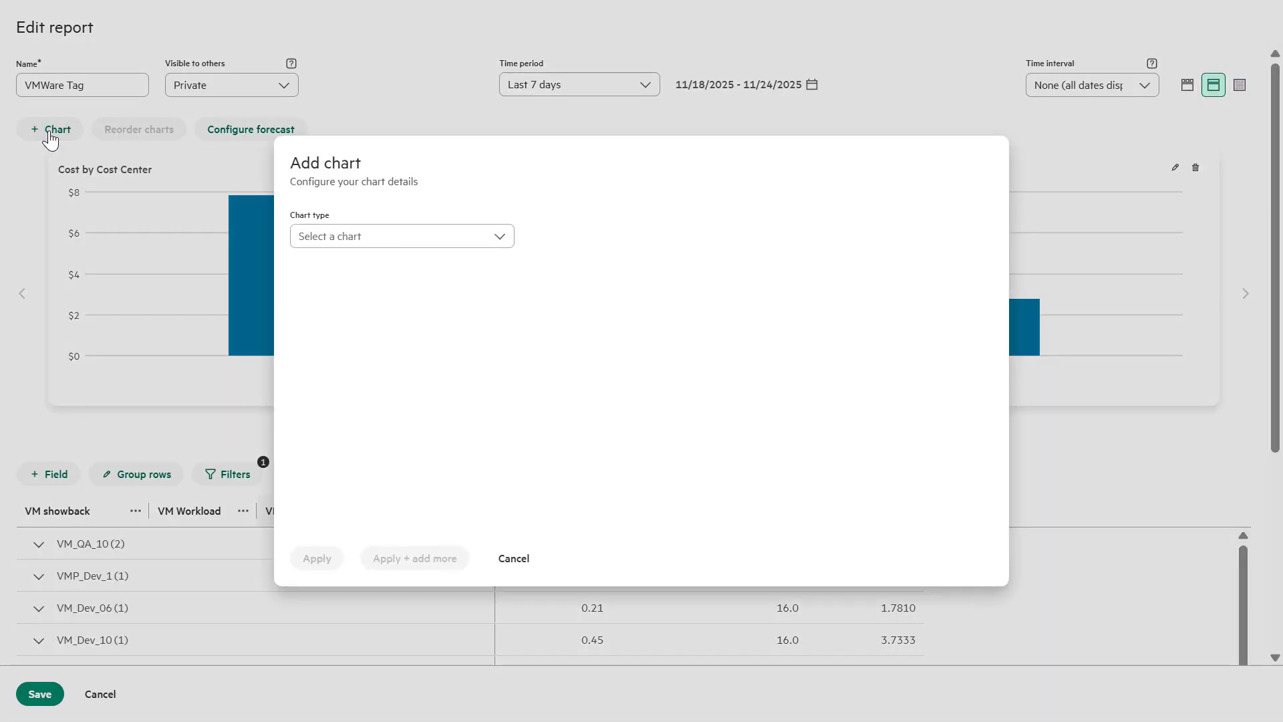
click(333, 242)
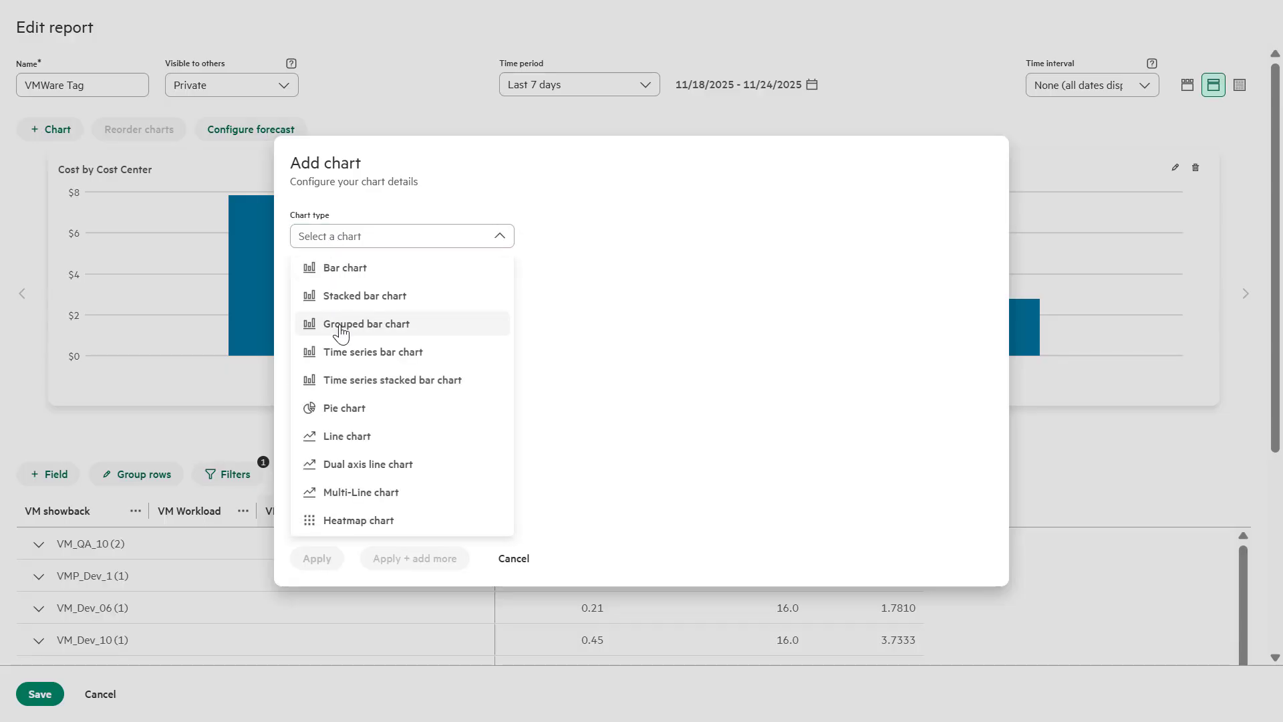
click(341, 328)
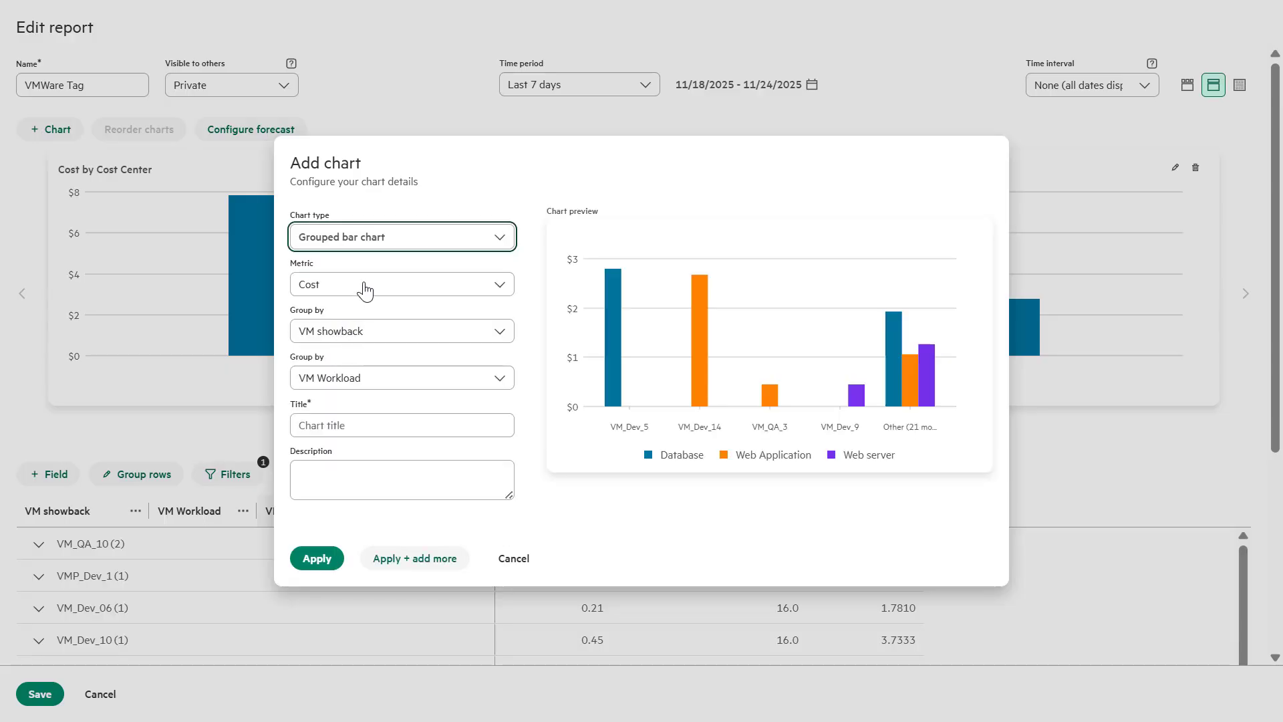
click(351, 332)
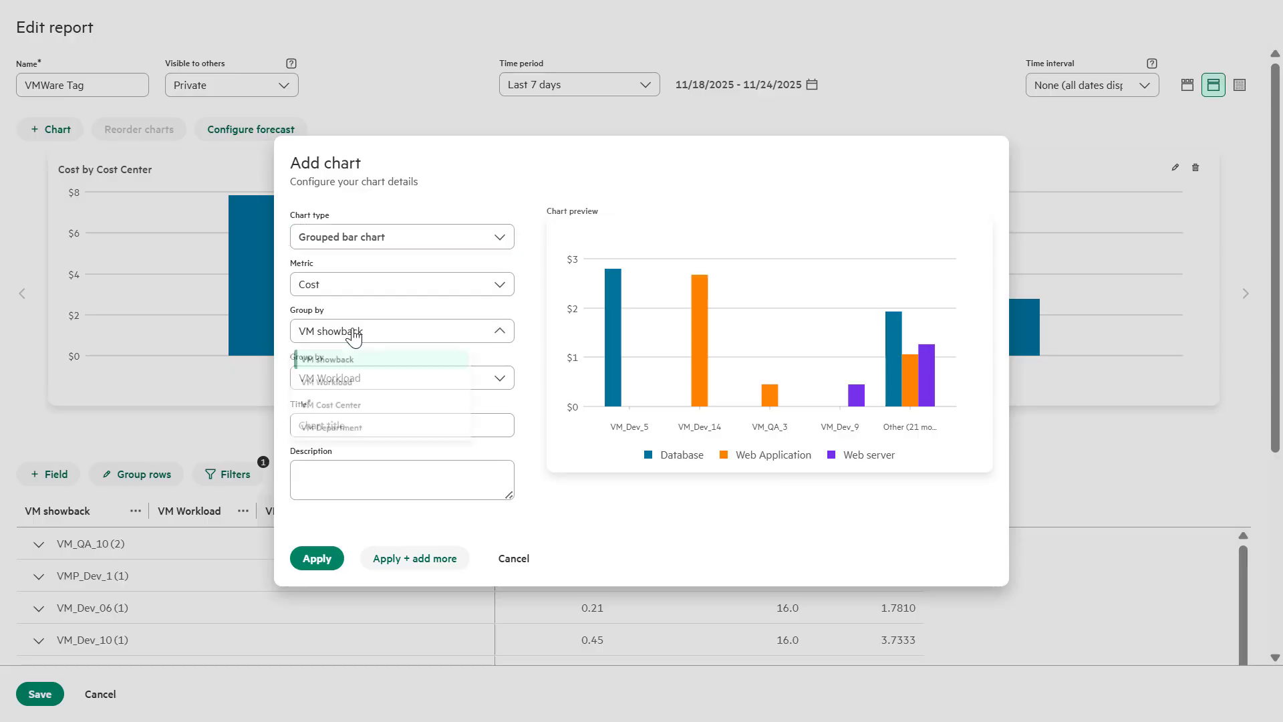
click(350, 421)
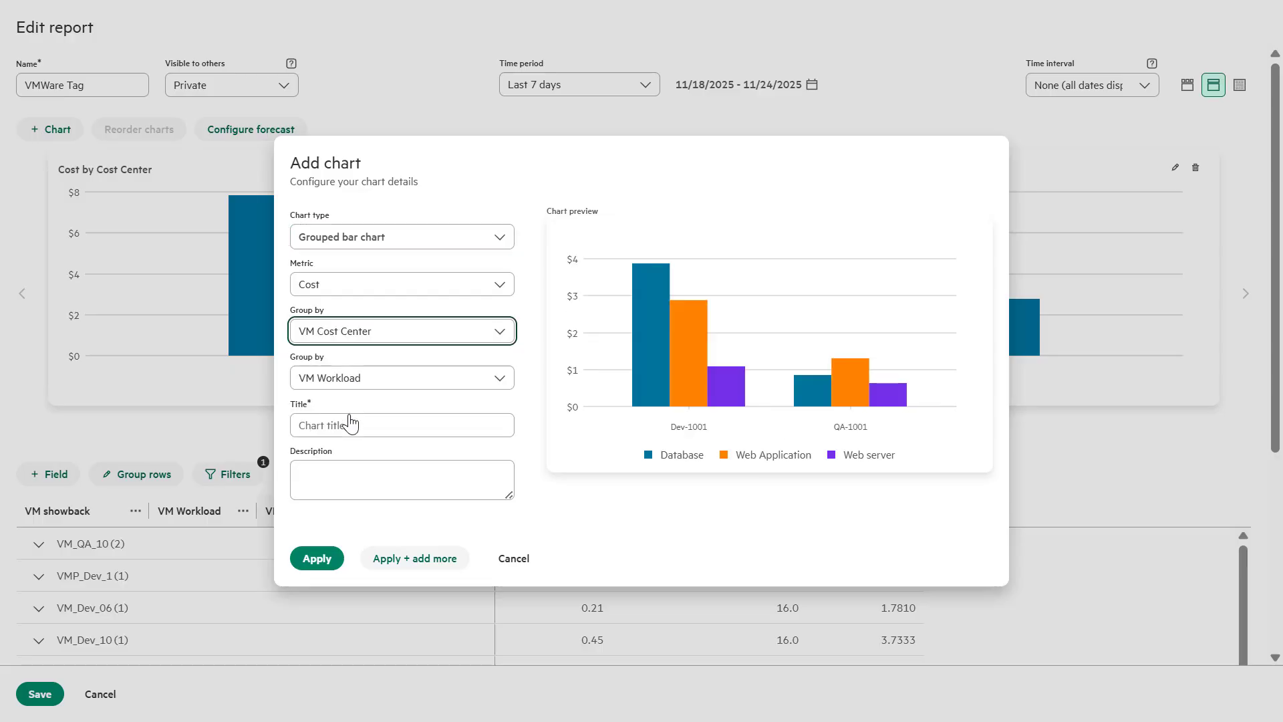
click(354, 379)
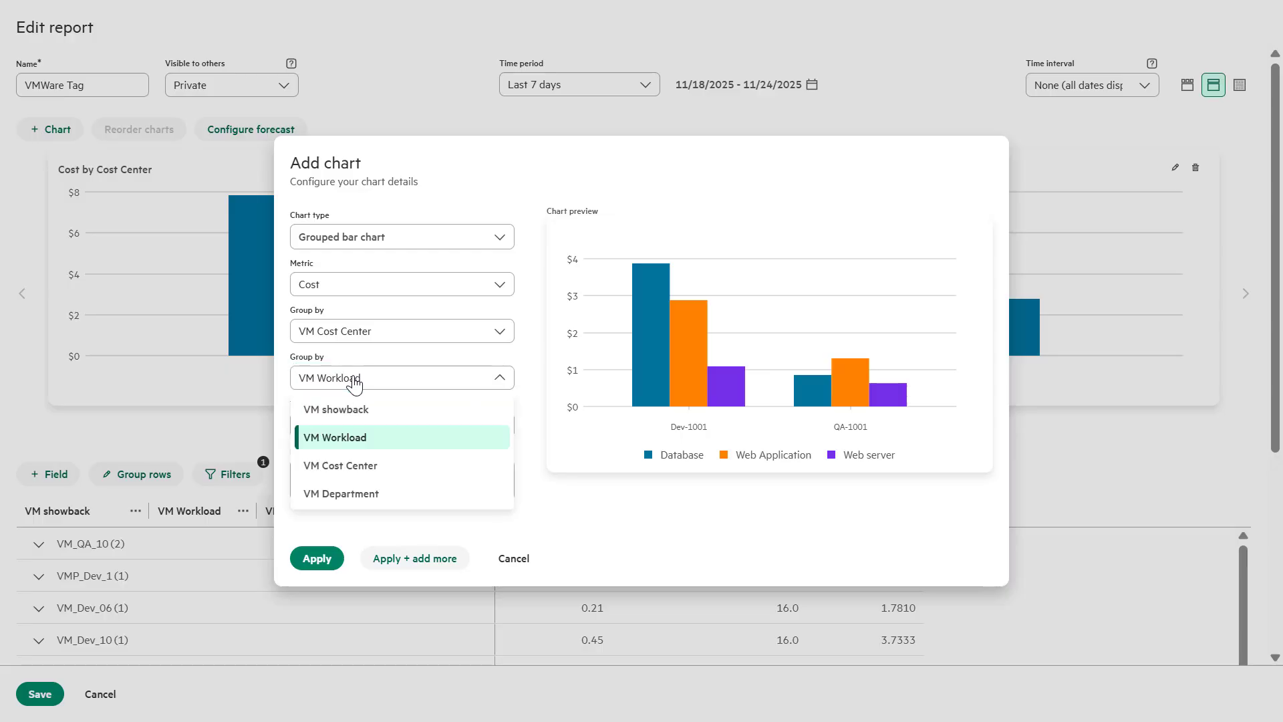
click(353, 438)
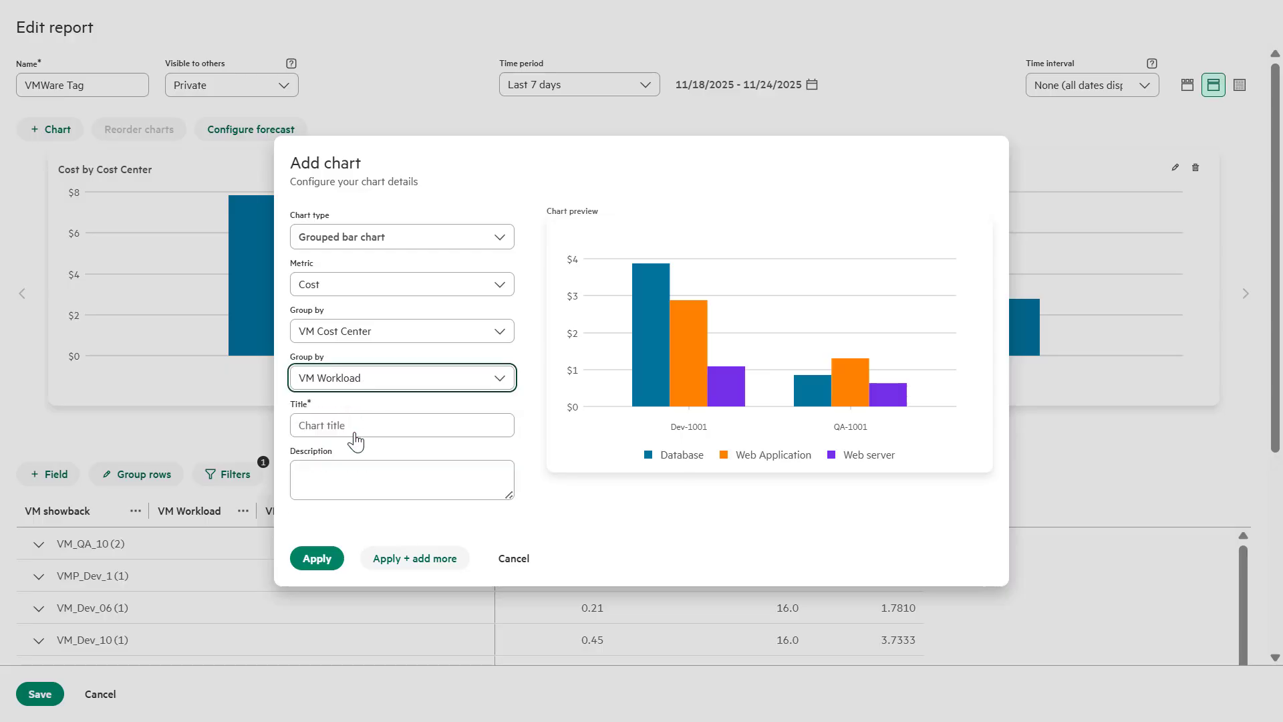
click(359, 428)
text(Cost by Workload)
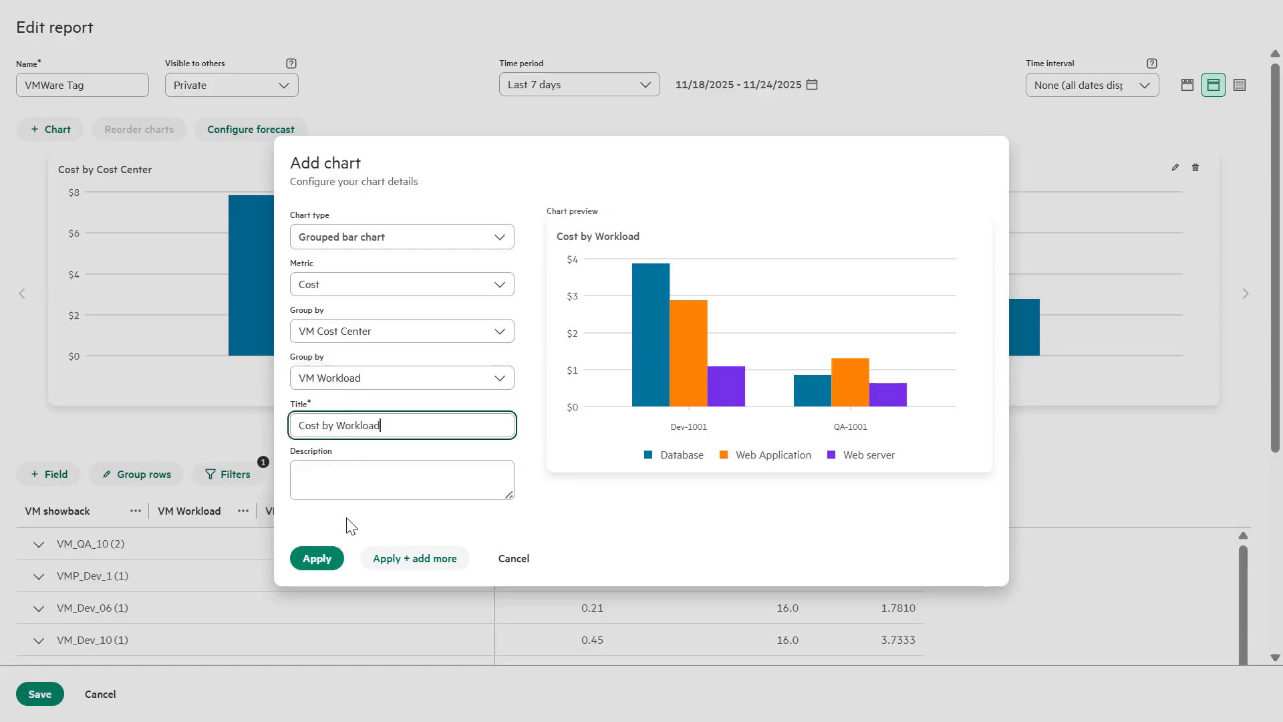
click(320, 559)
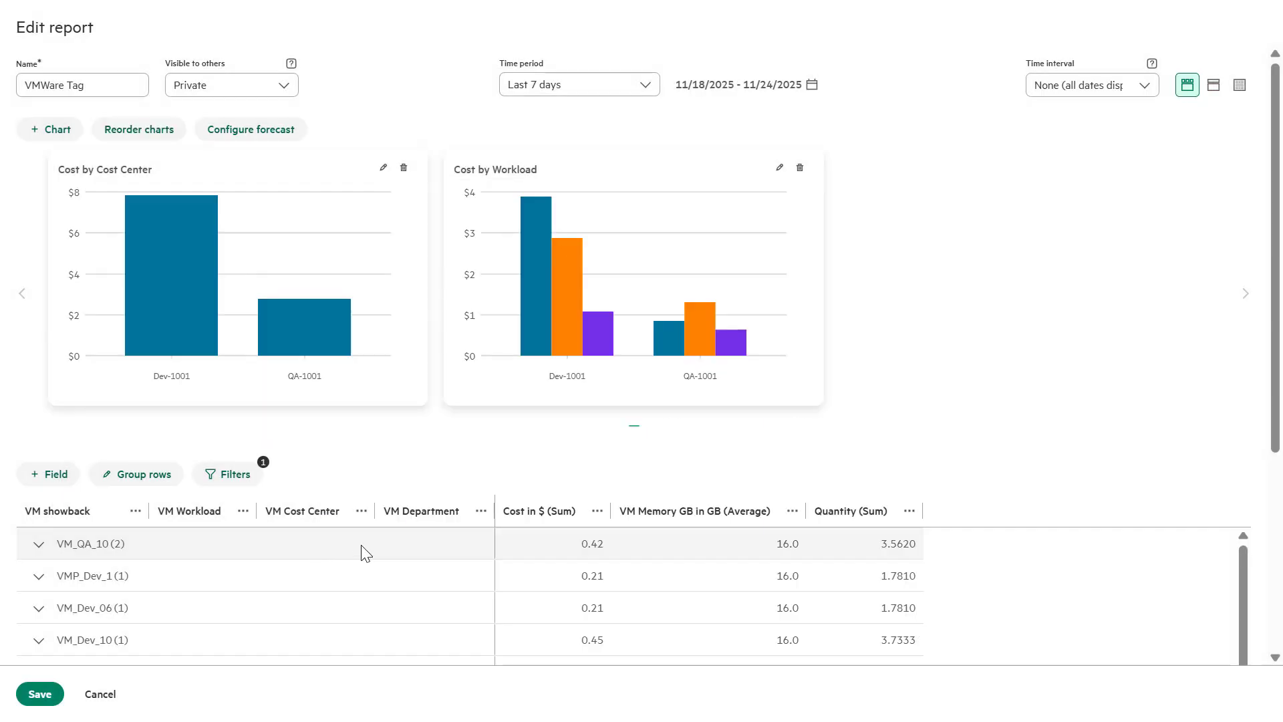
Add a 'Cost by Department' grouped bar chart, grouped by VM Cost Center then VM Department
click(68, 137)
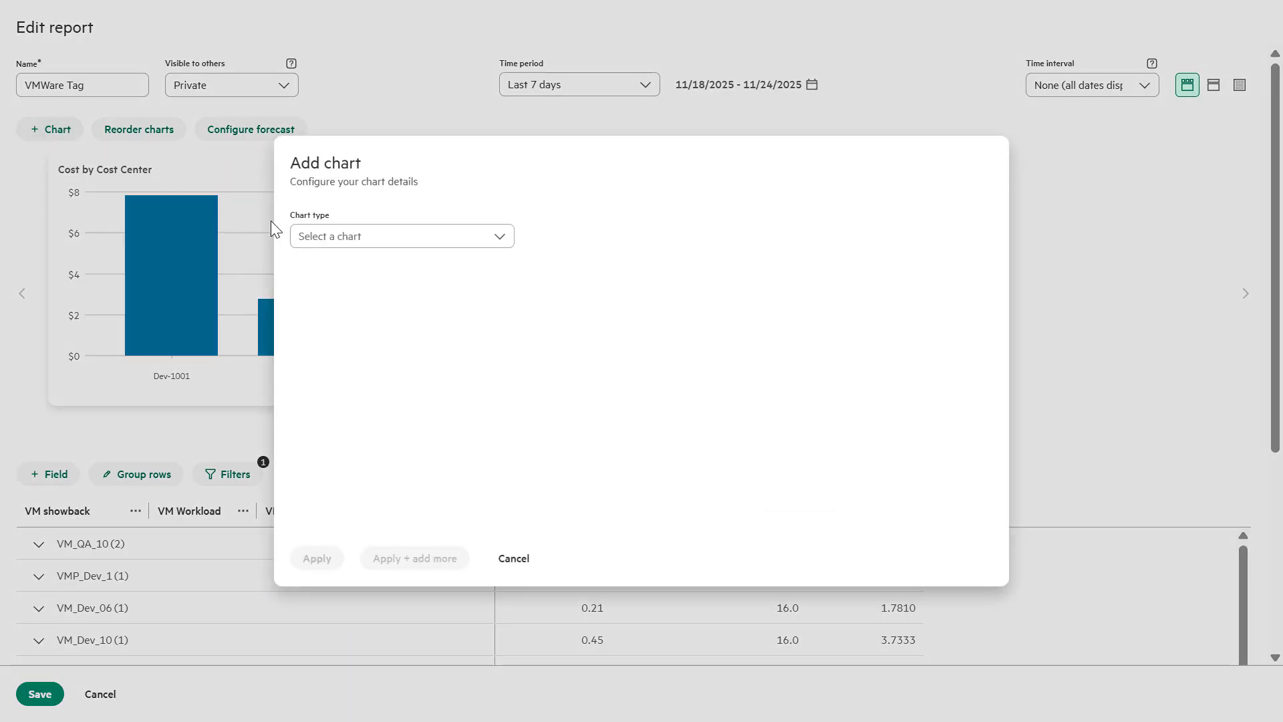
click(320, 240)
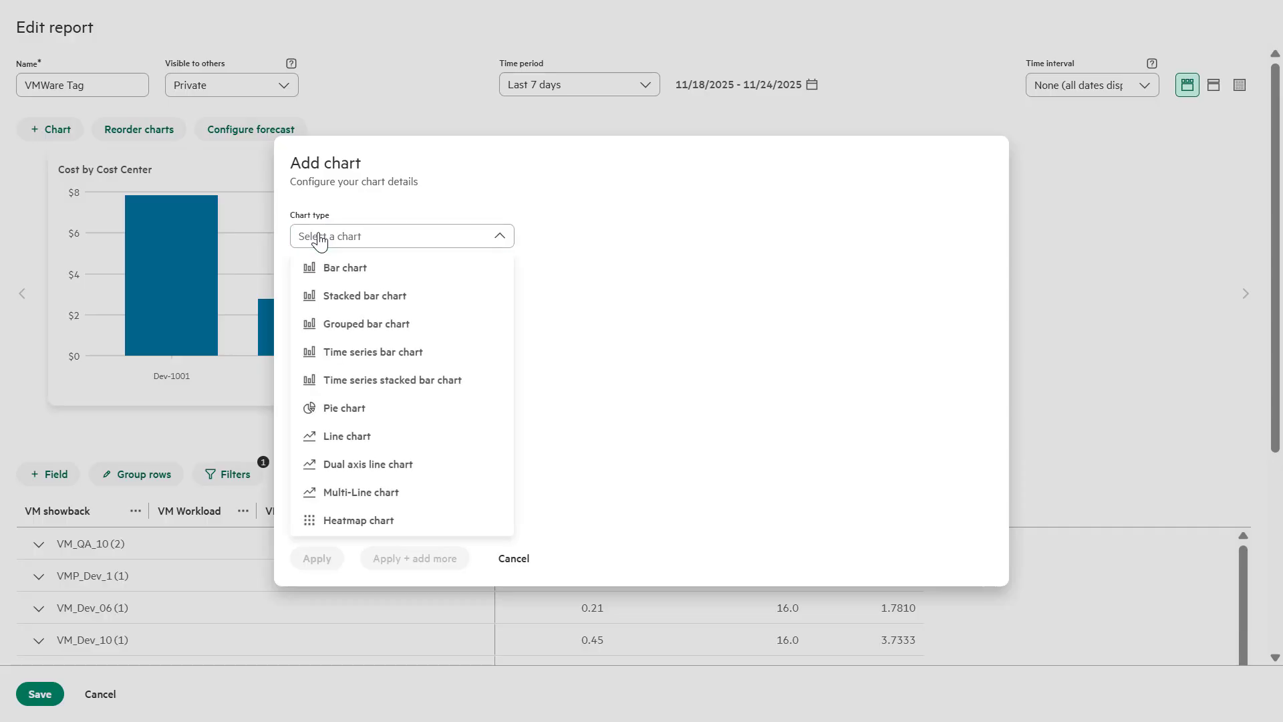
click(338, 325)
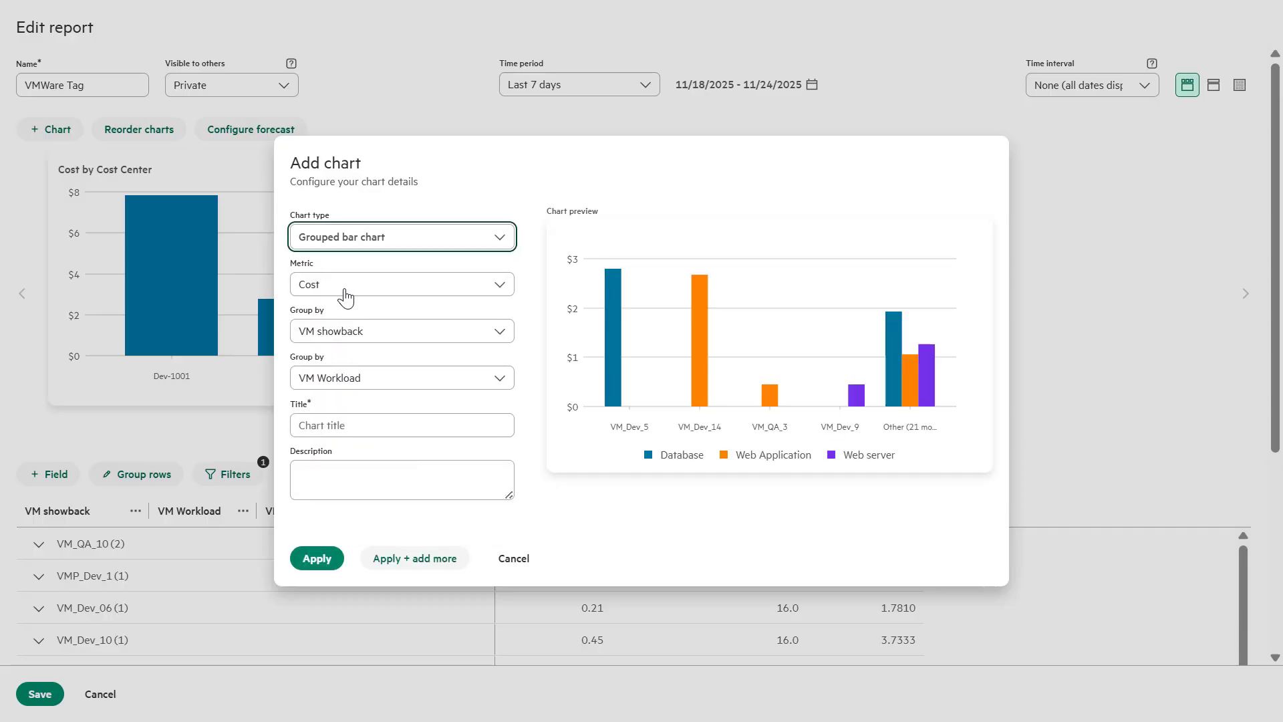
click(347, 338)
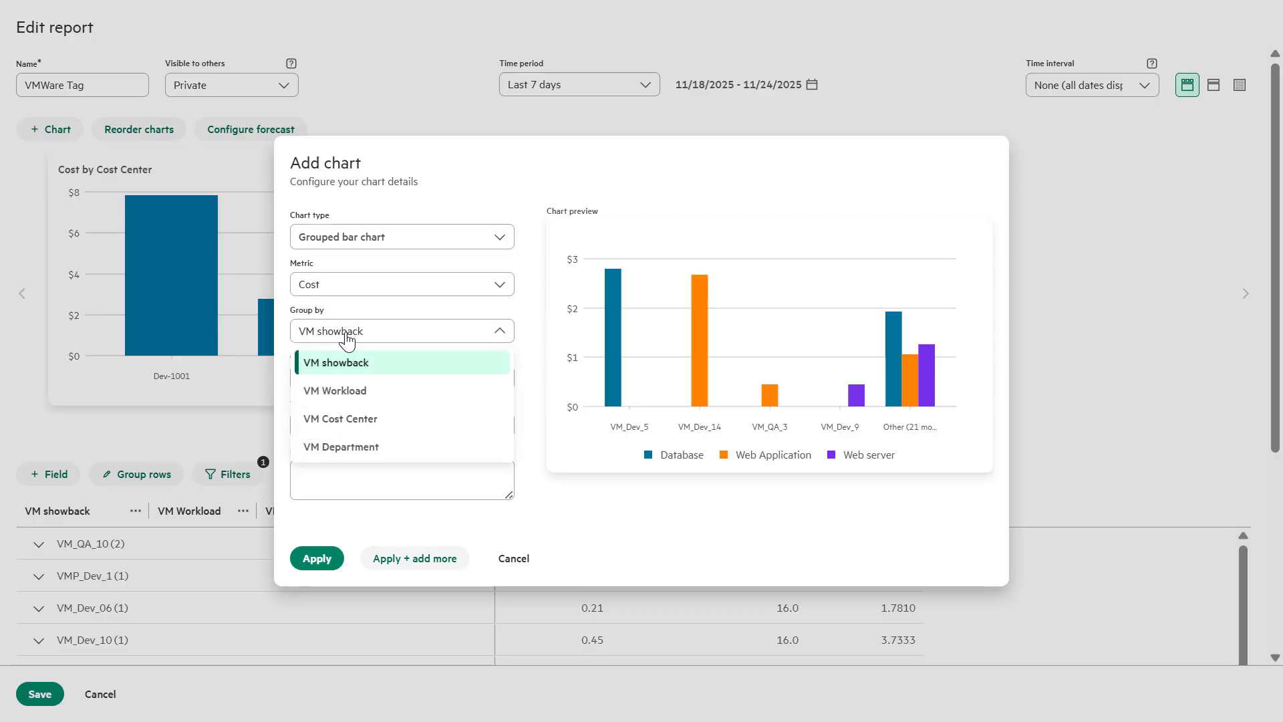
click(348, 418)
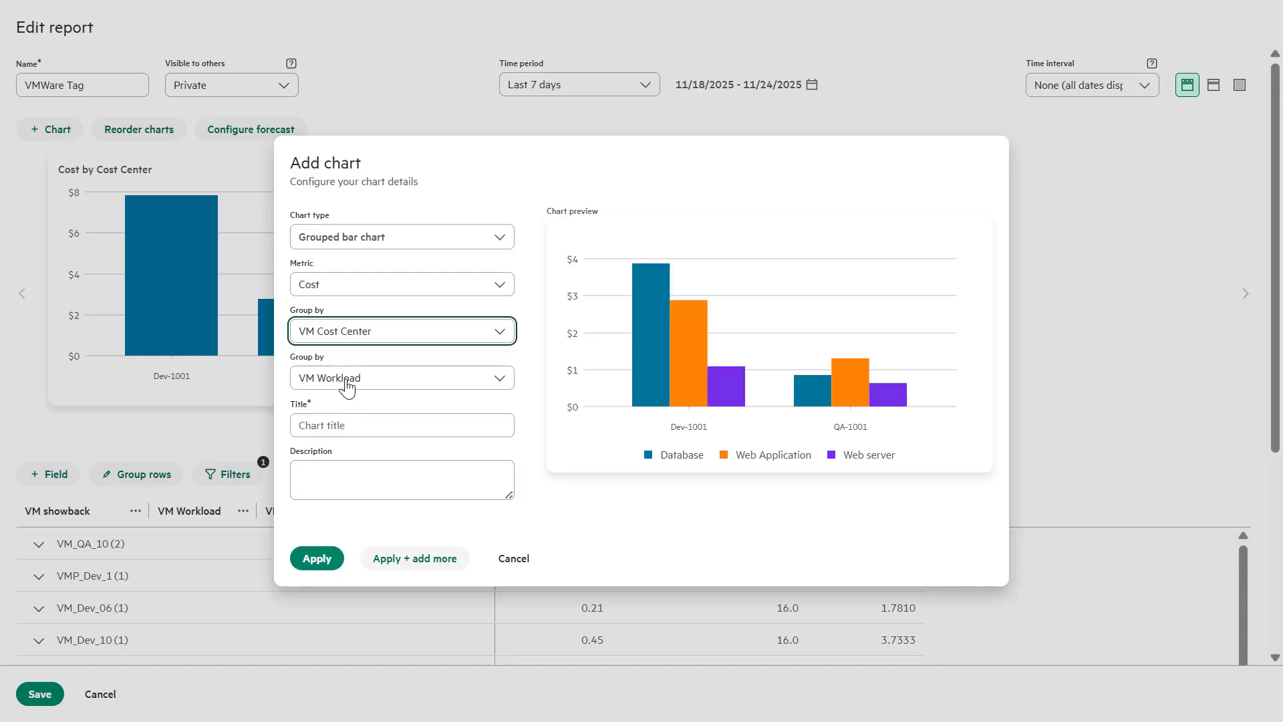
click(346, 379)
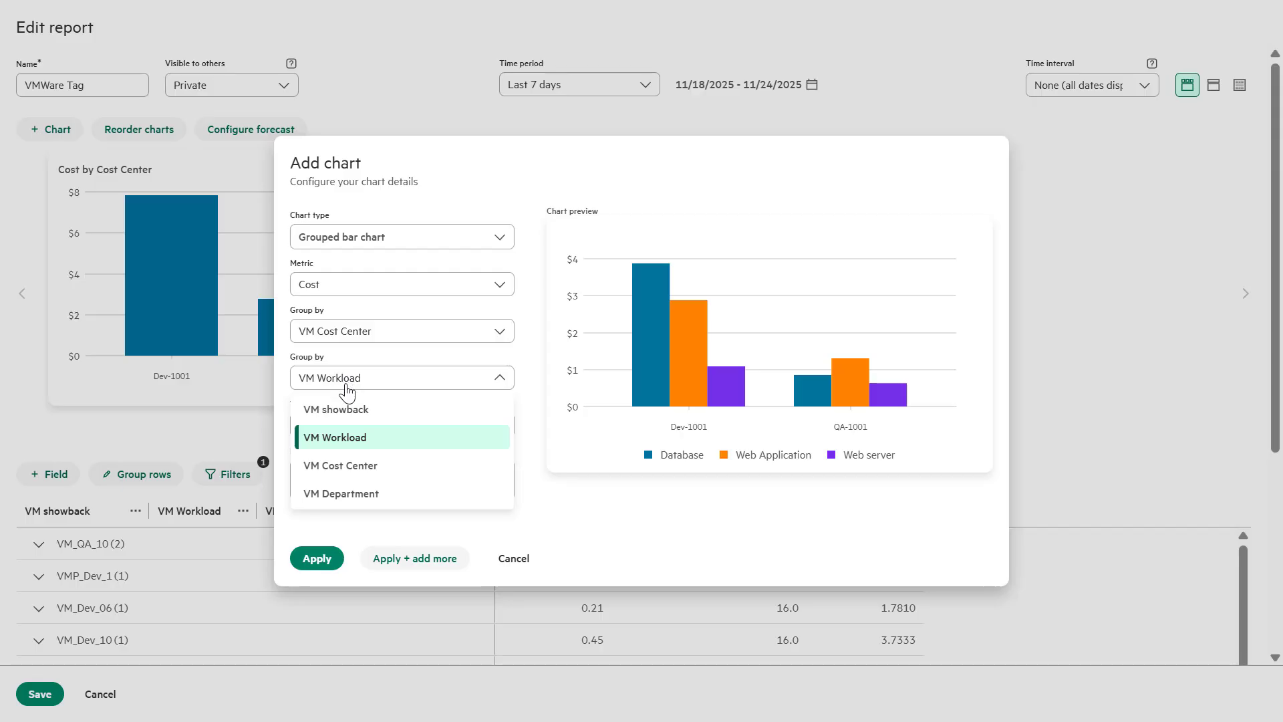
click(354, 495)
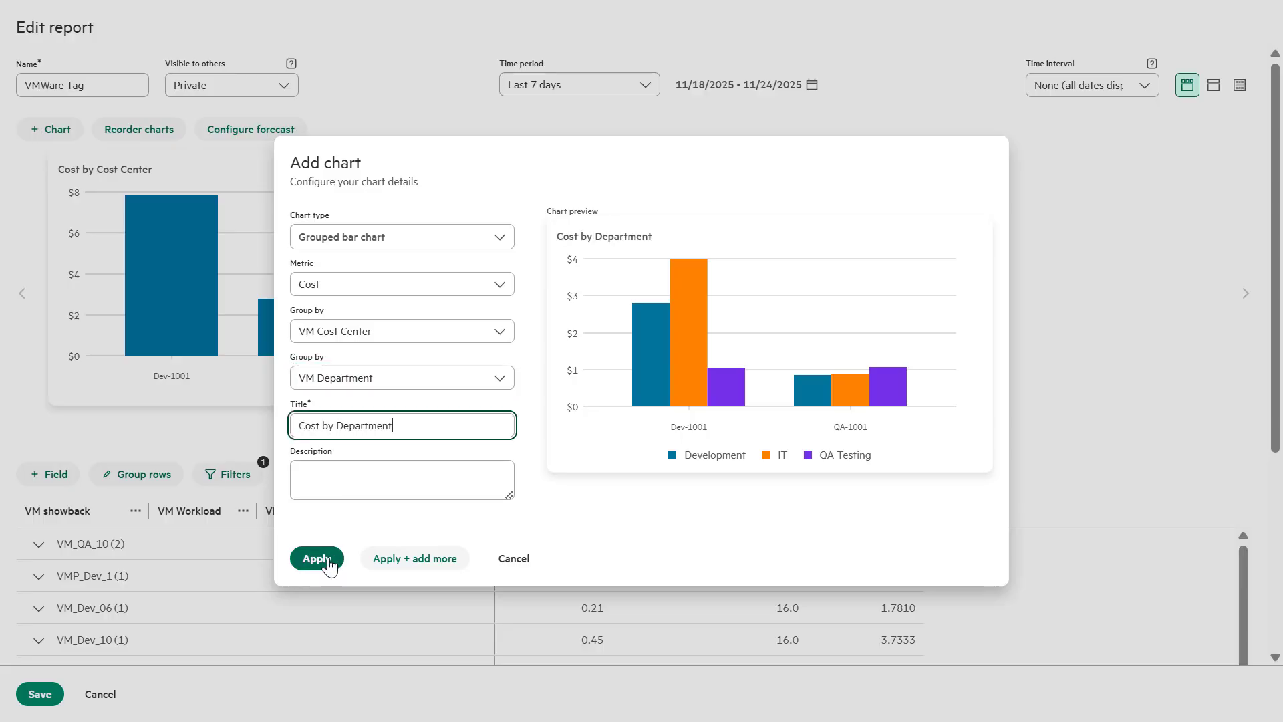
click(329, 561)
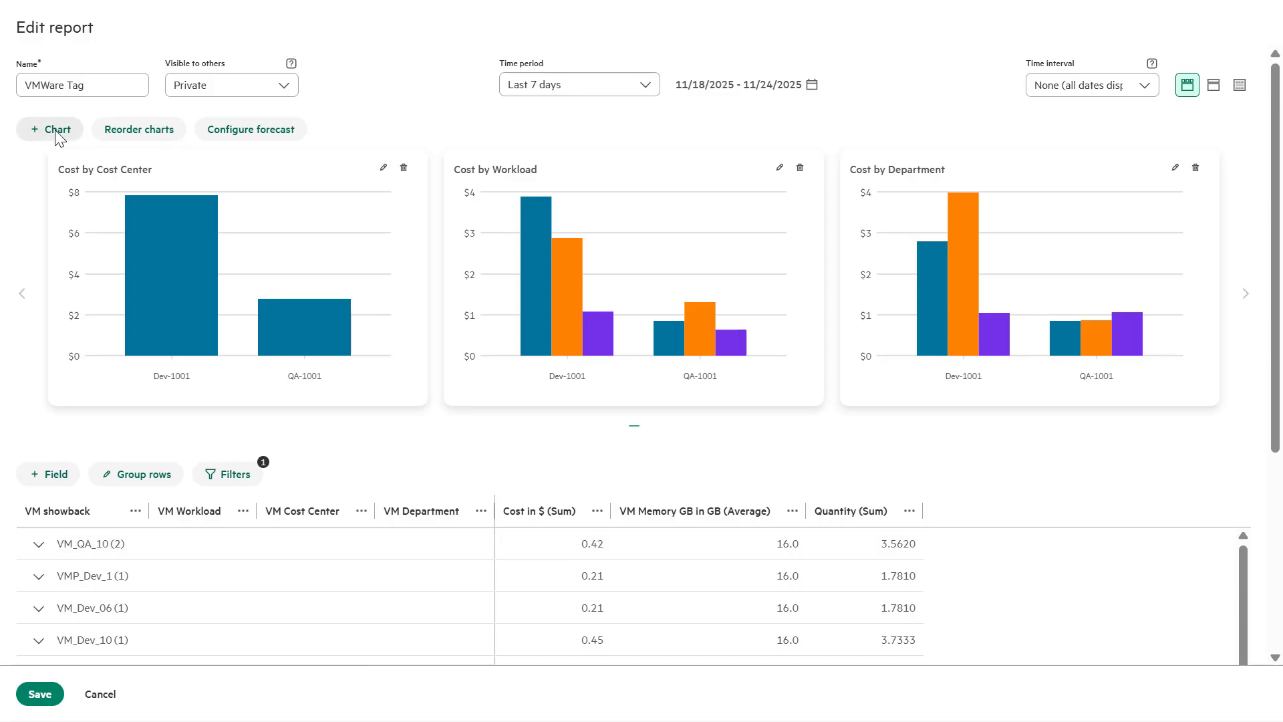
Add a 'Cost by VMs' grouped bar chart with VM Cost Center as the second grouping
click(57, 133)
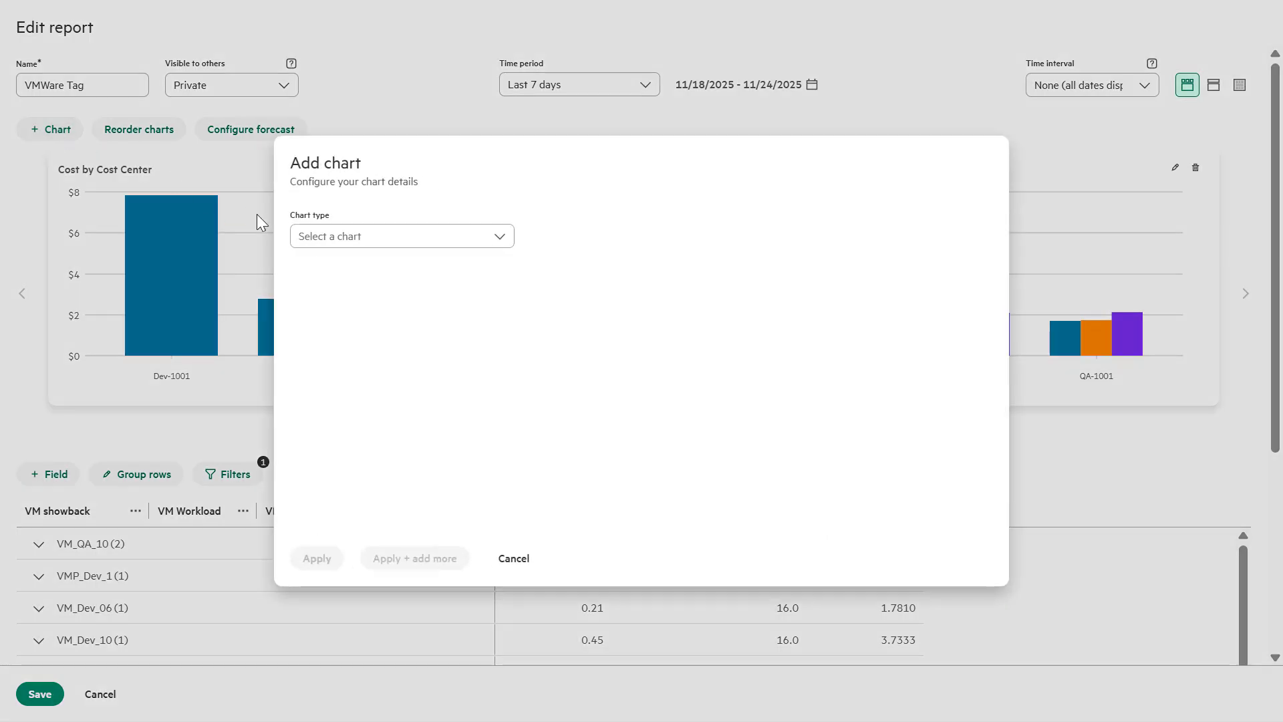
click(316, 241)
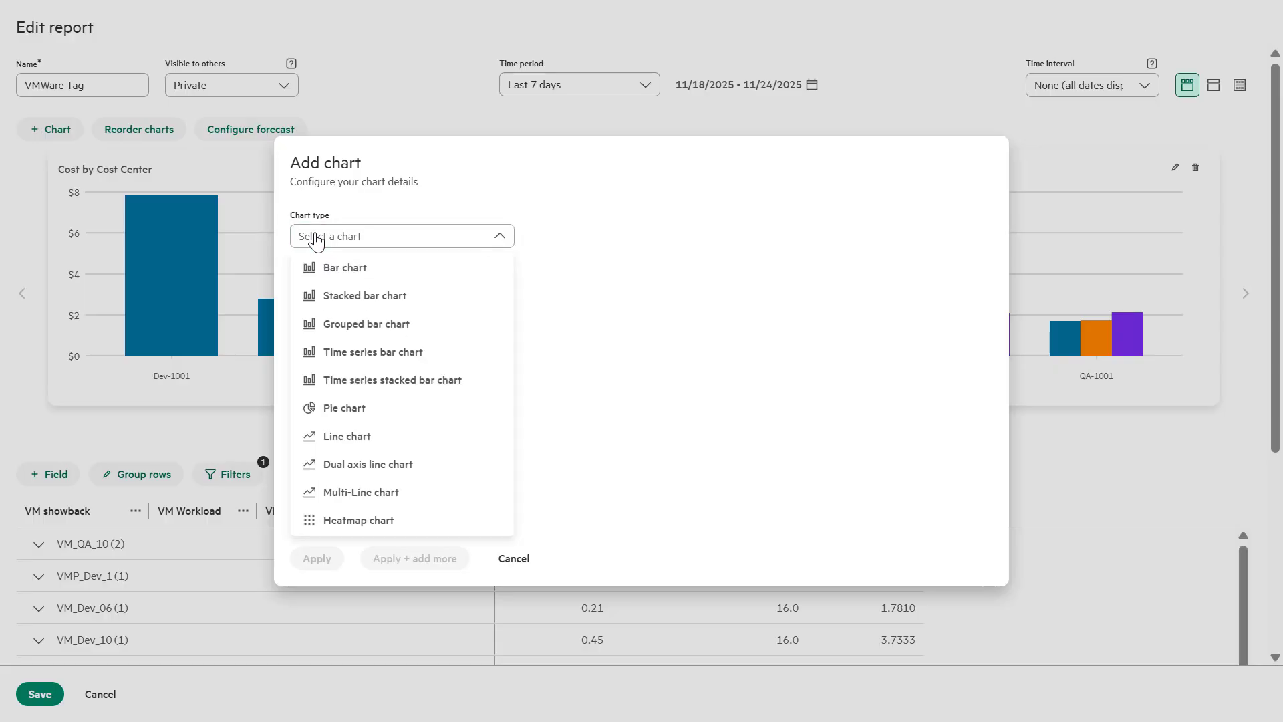
click(348, 332)
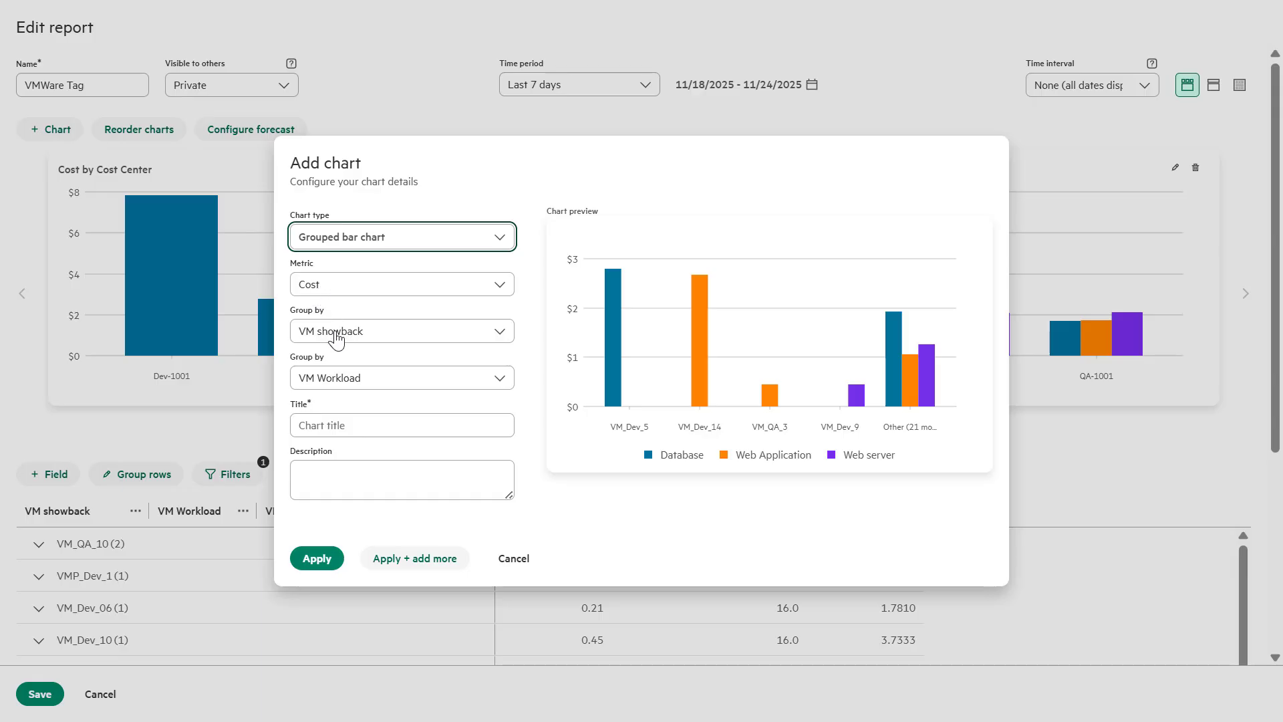
click(339, 379)
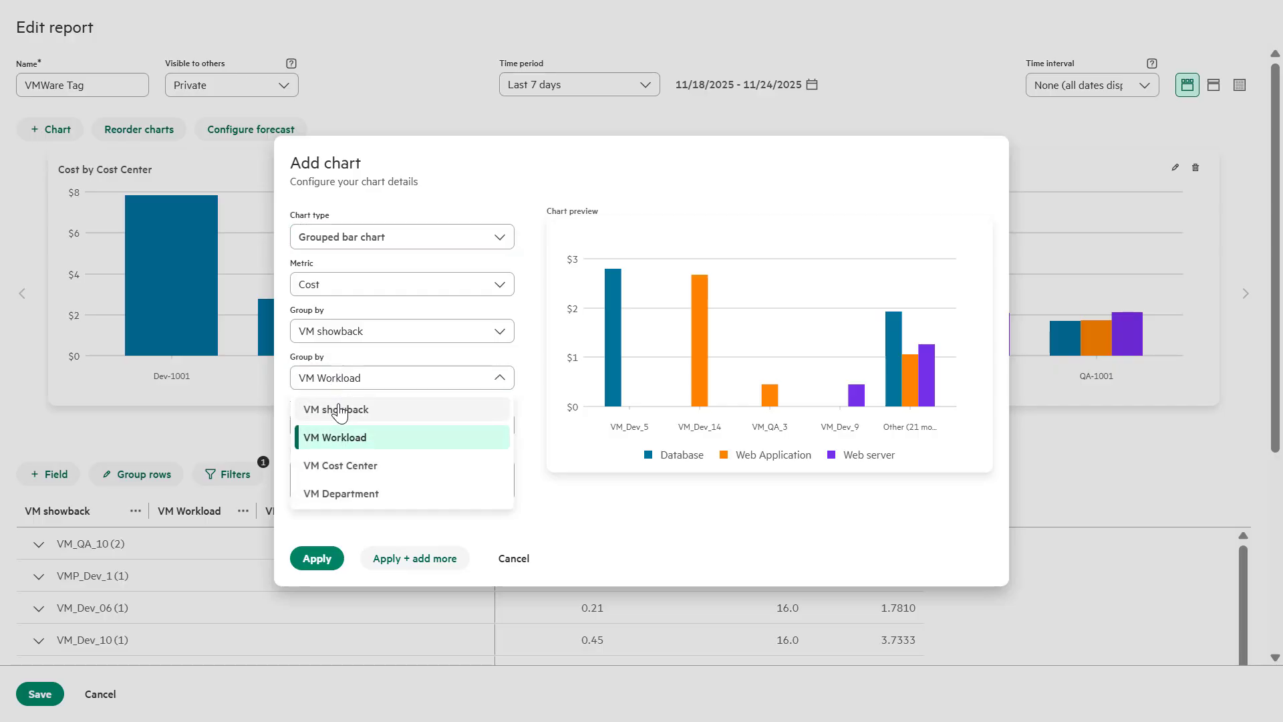
click(338, 465)
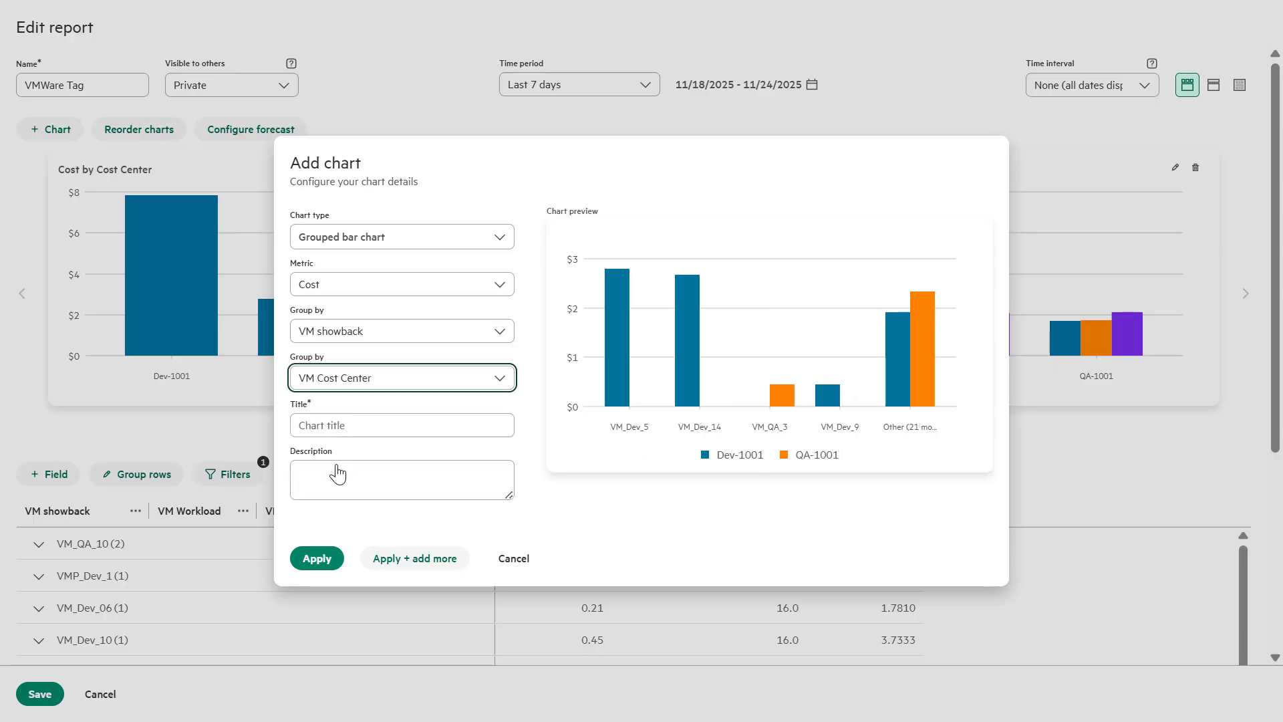
click(354, 426)
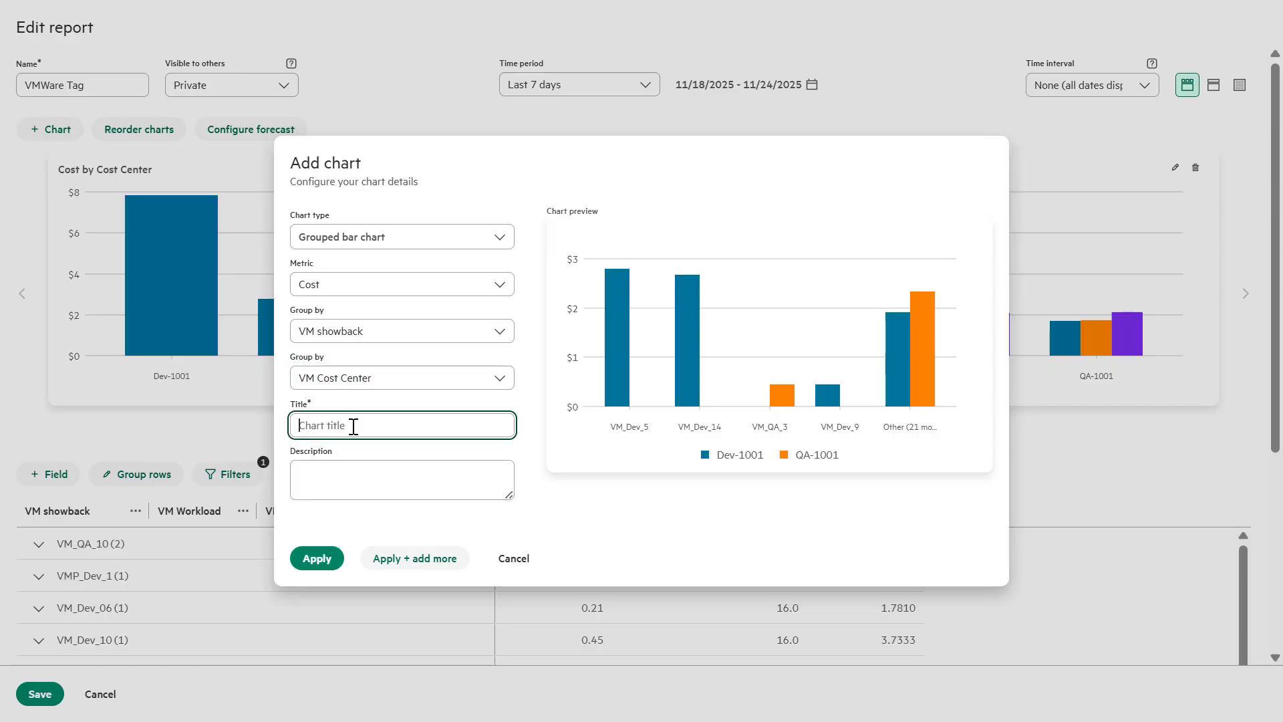
text(Cost by VMs)
click(332, 556)
click(326, 556)
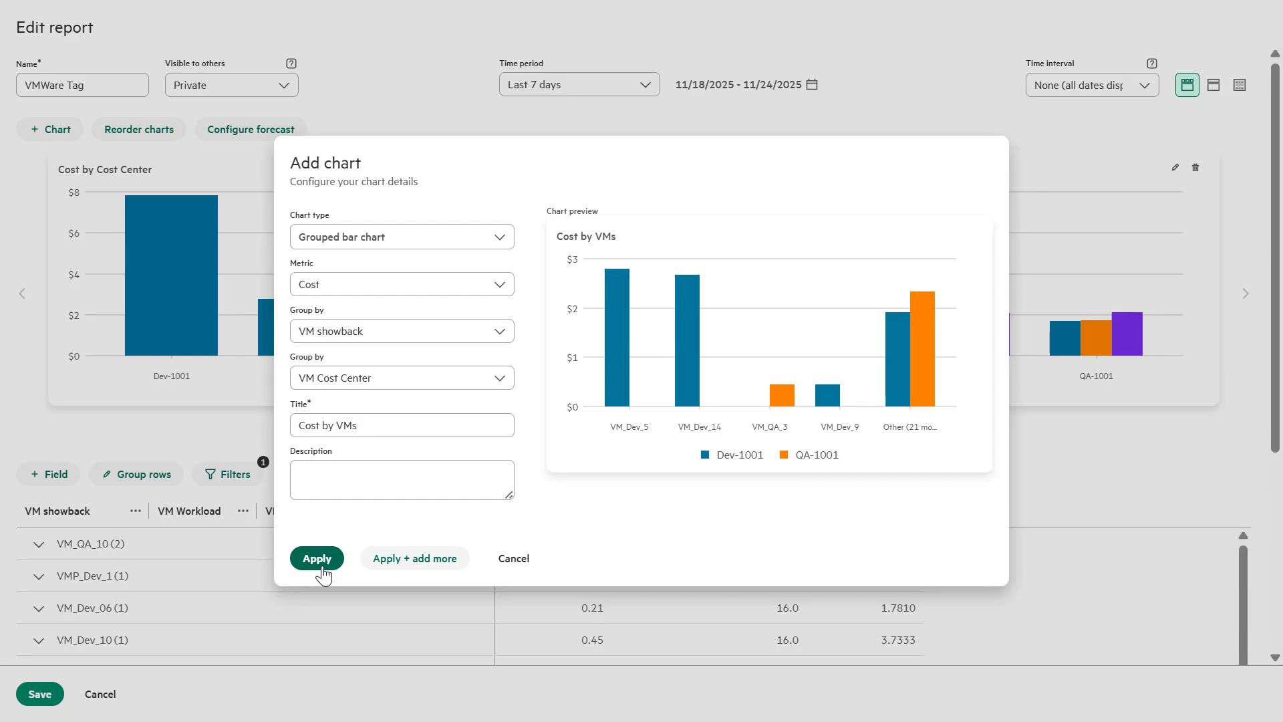
click(322, 567)
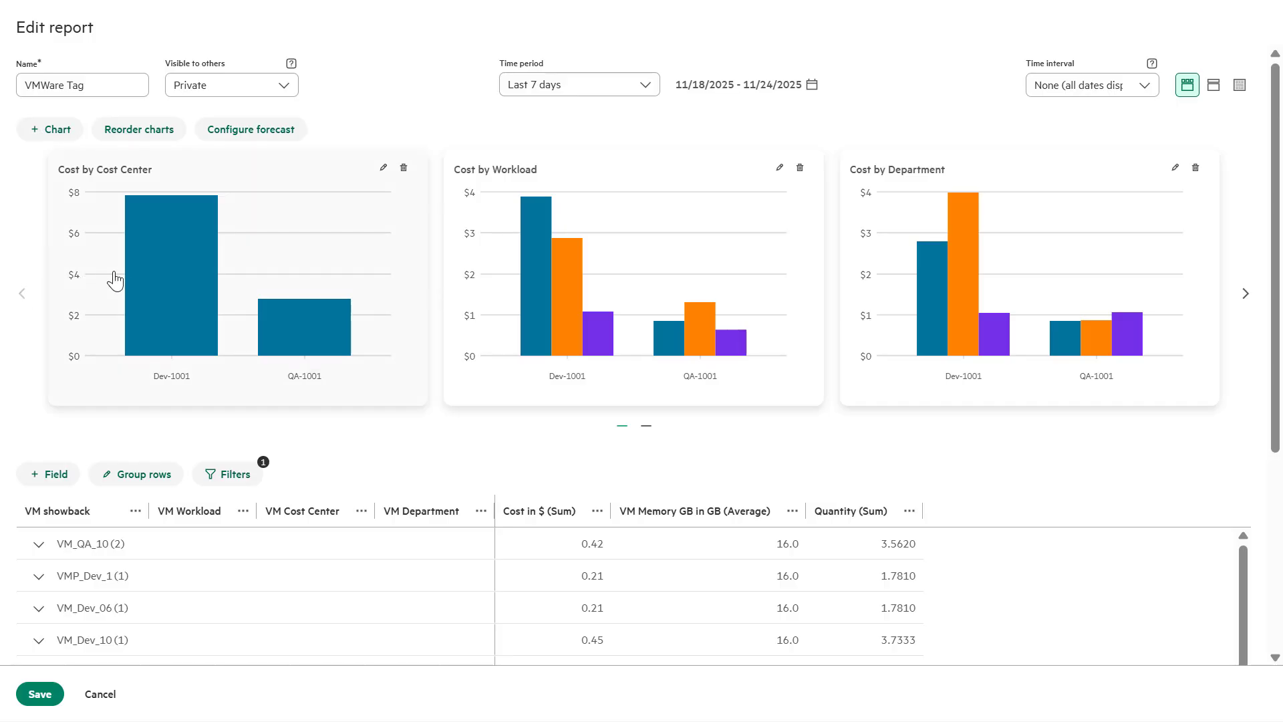
Check the bar values on the first page of charts, then page to the second page
mouse_move(156, 279)
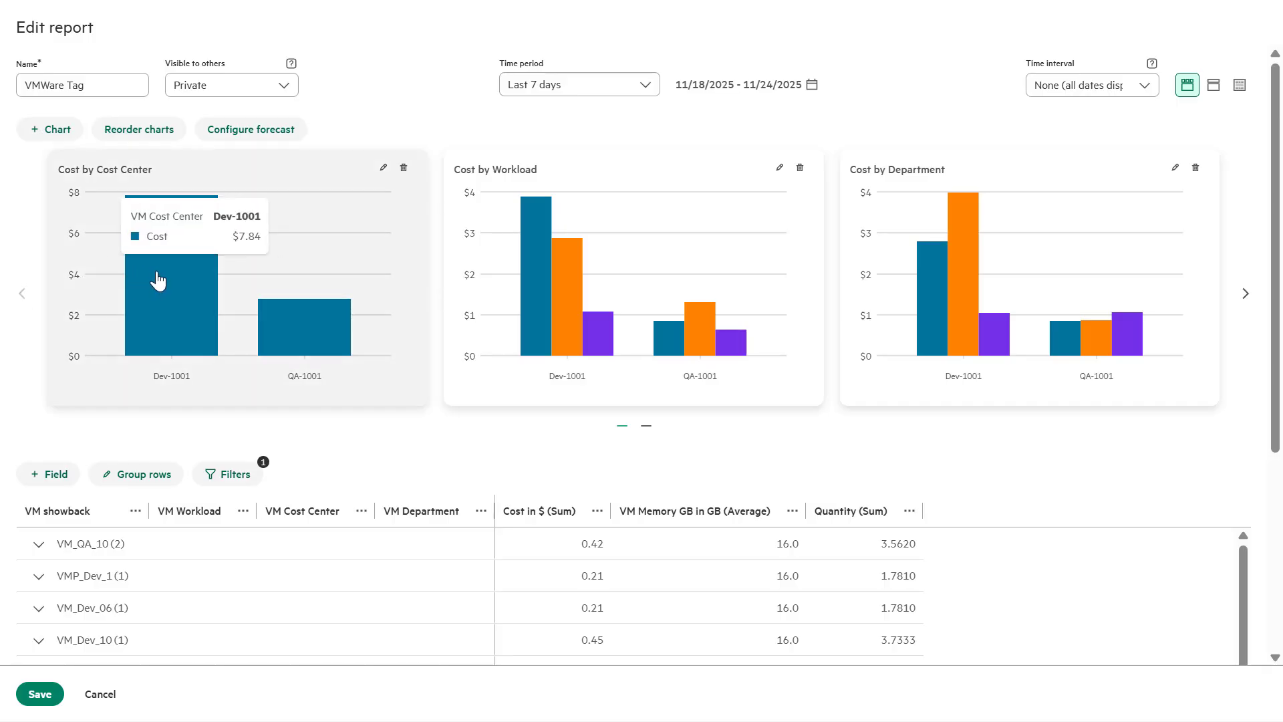
mouse_move(284, 326)
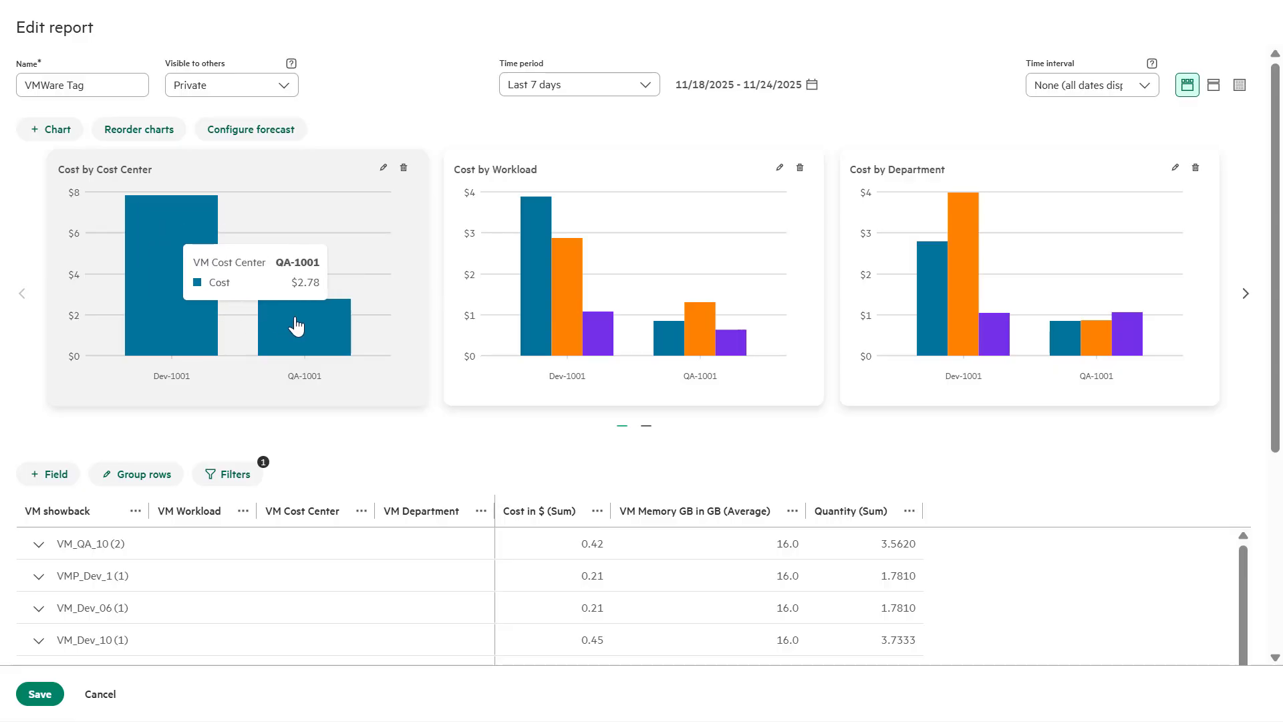
mouse_move(530, 278)
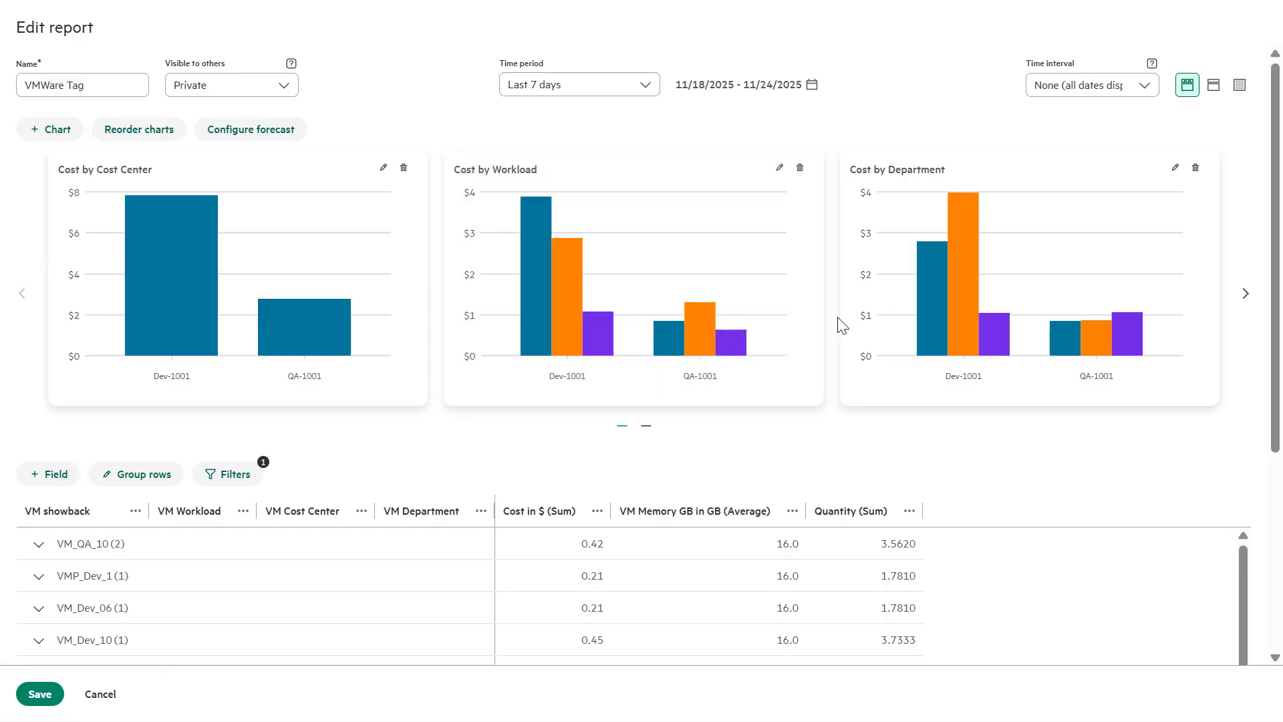
mouse_move(926, 293)
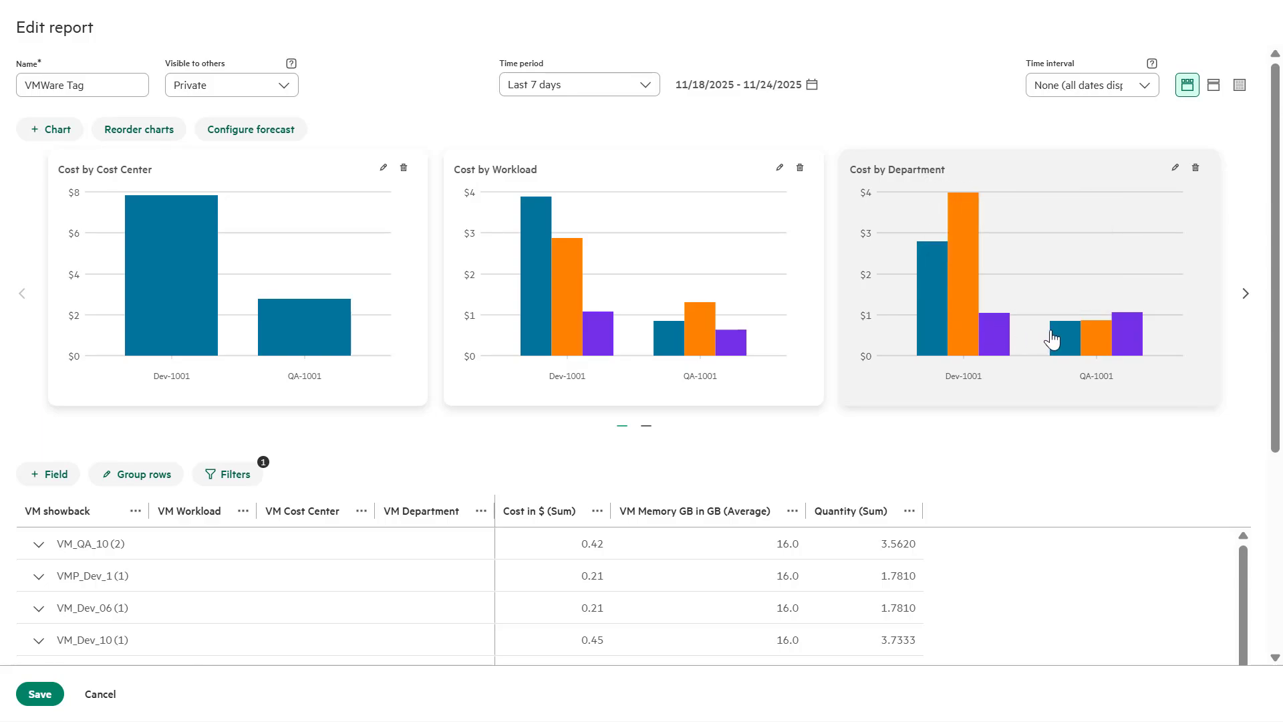
mouse_move(1053, 340)
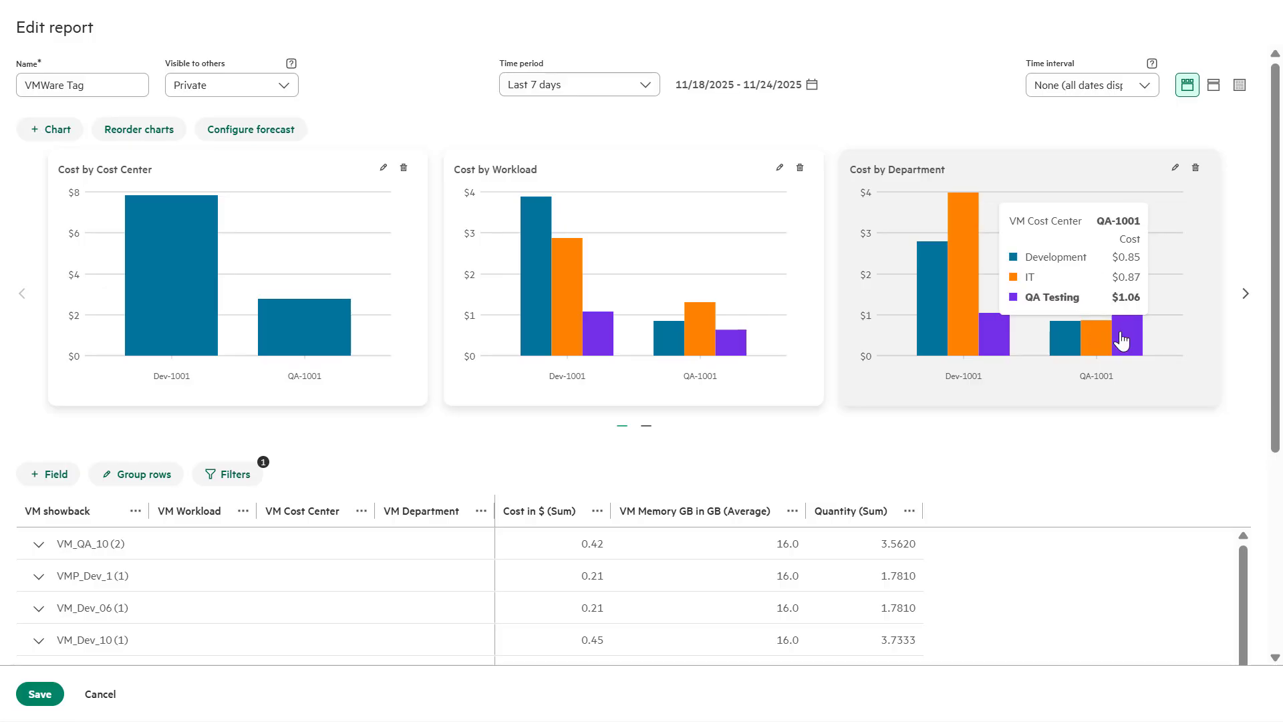
click(1245, 296)
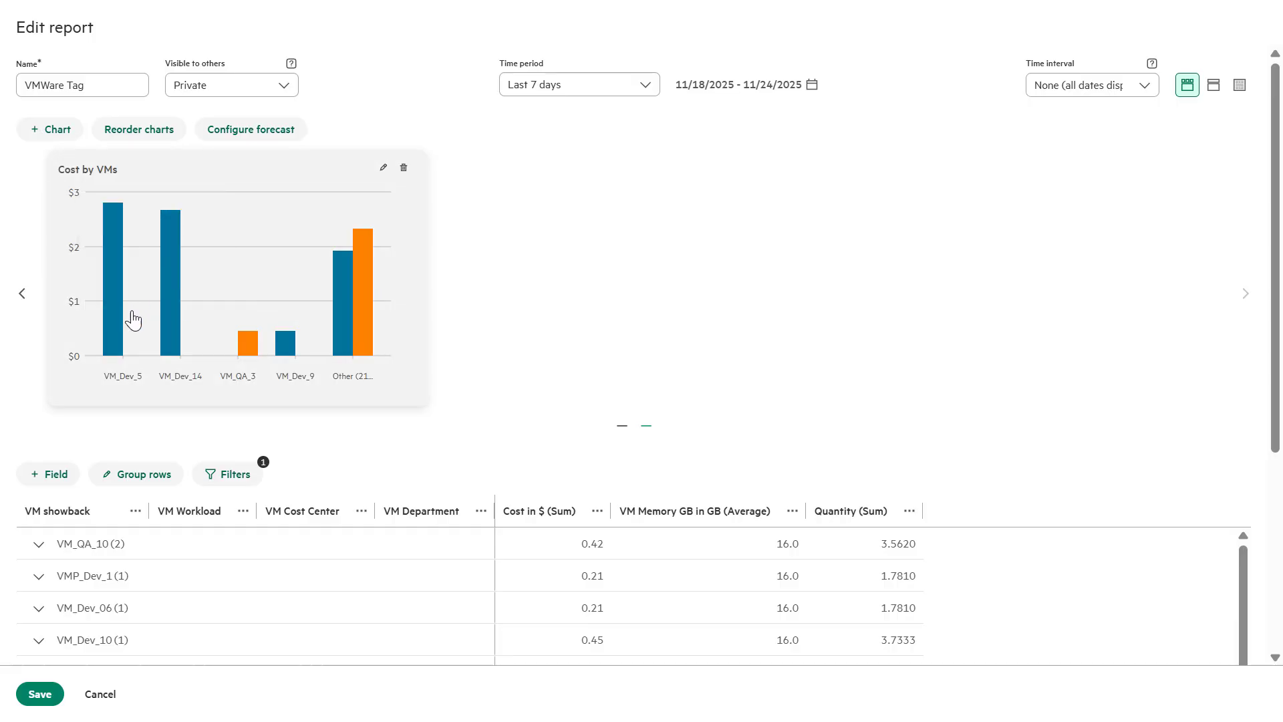
Return to the first chart page and switch the report to a table-only layout
mouse_move(172, 321)
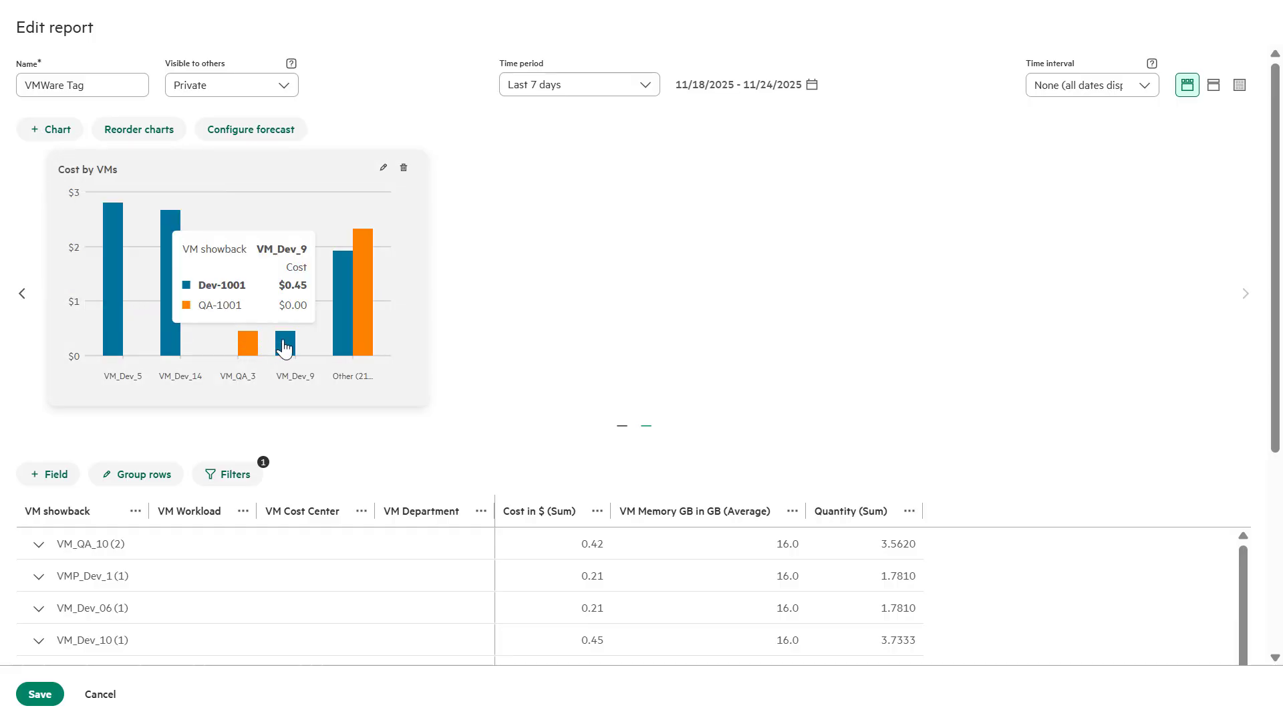
click(23, 294)
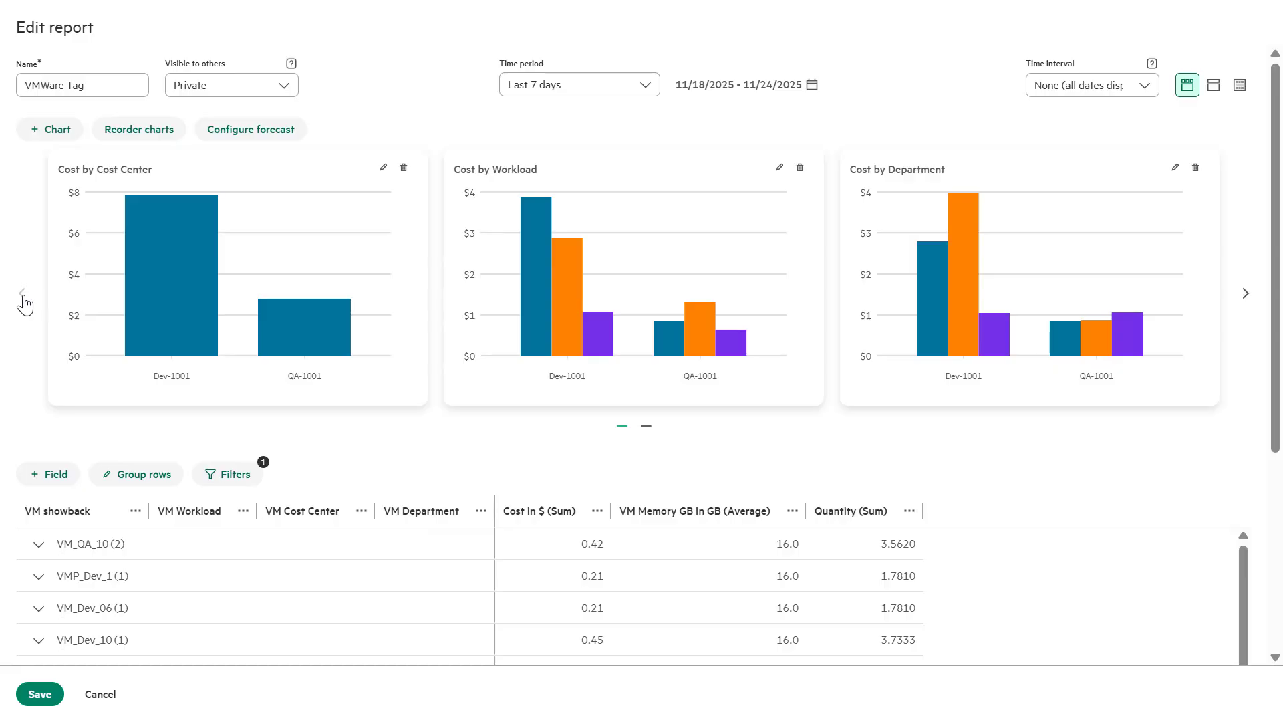
click(1240, 84)
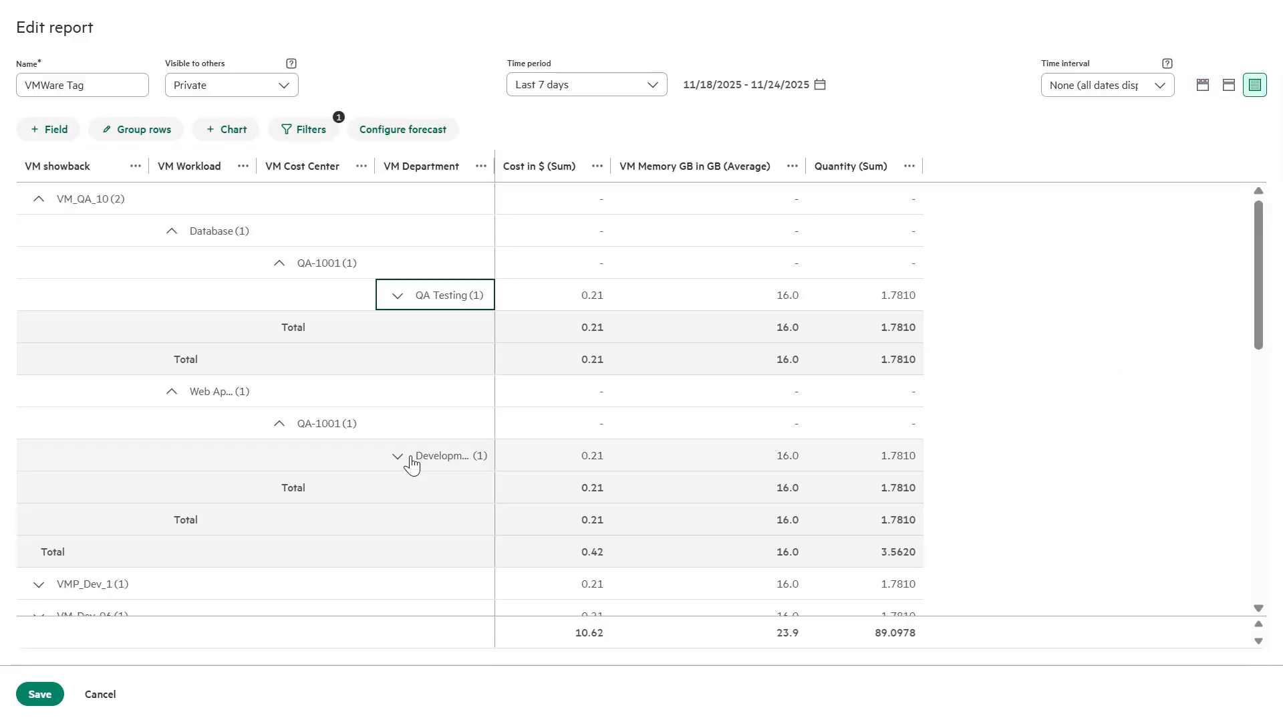